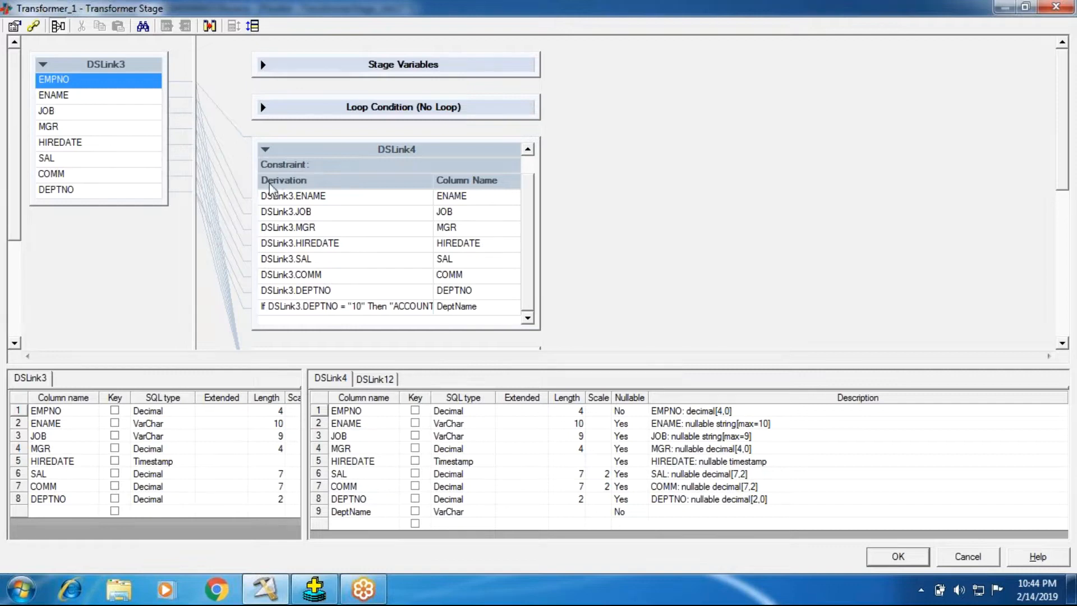
Close the Transformer editor, delete the Data_Set_11 stage including its link, and move Data_Set_2 level with the Transformer.
click(269, 150)
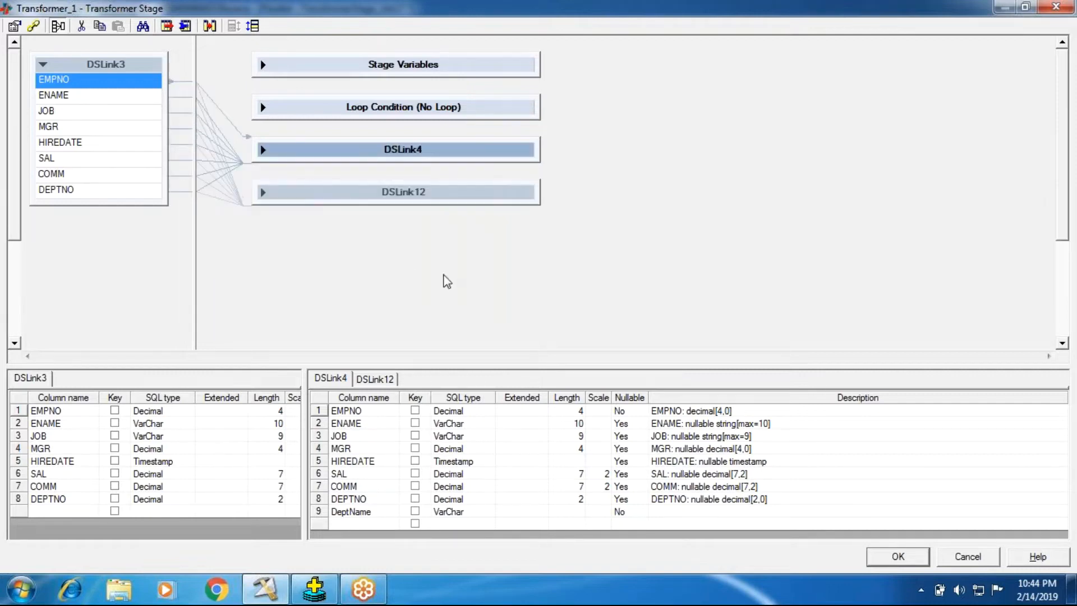
click(896, 555)
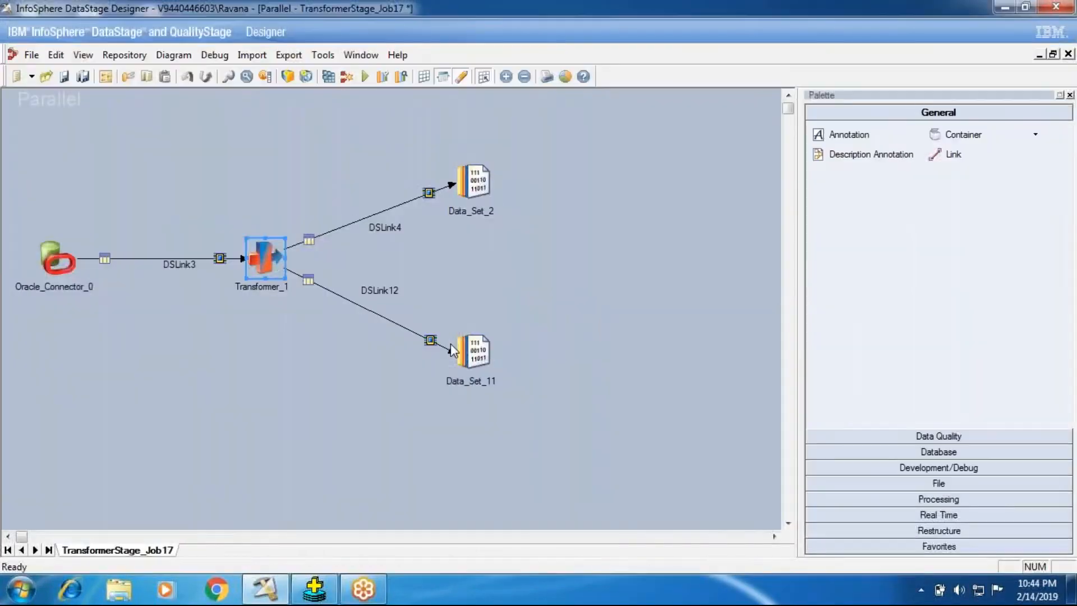
right_click(468, 349)
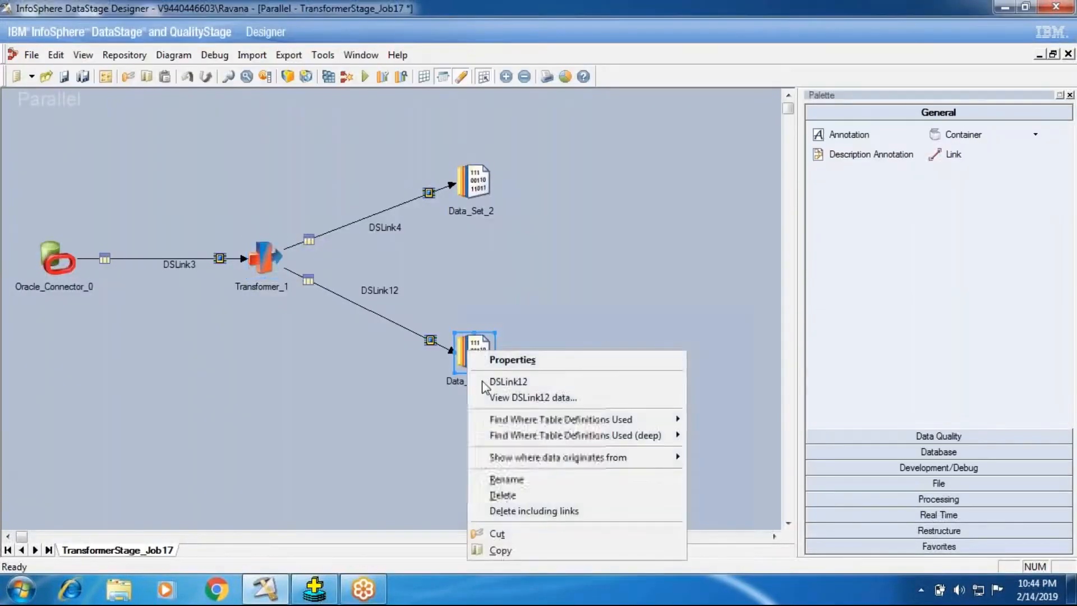
click(501, 511)
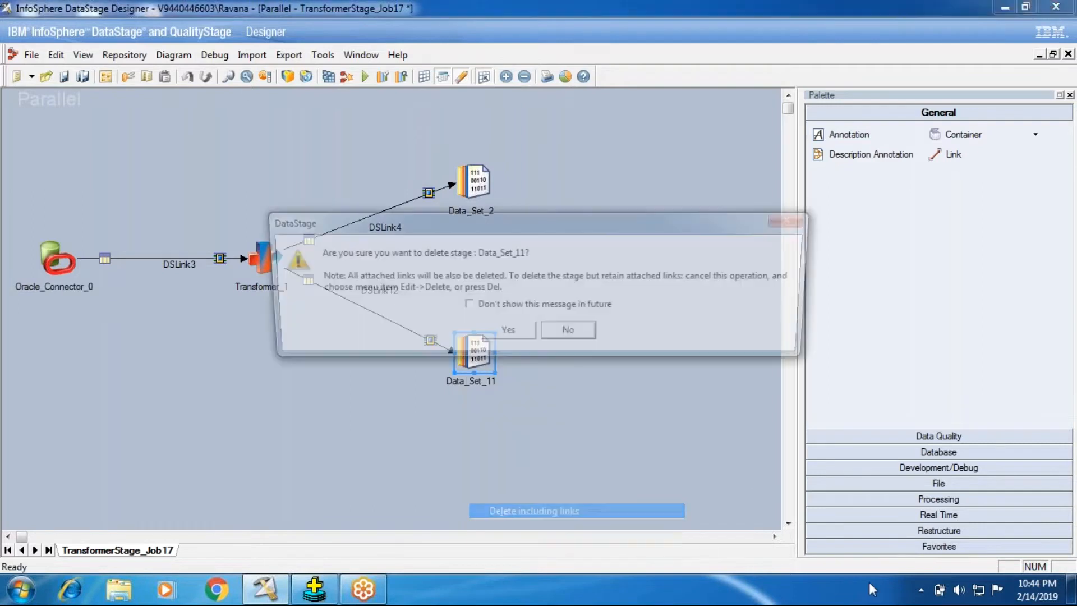
click(497, 332)
drag(485, 202, 505, 279)
Open Transformer_1 and delete every DSLink4 output column from ENAME through DeptName, keeping only EMPNO.
double_click(261, 263)
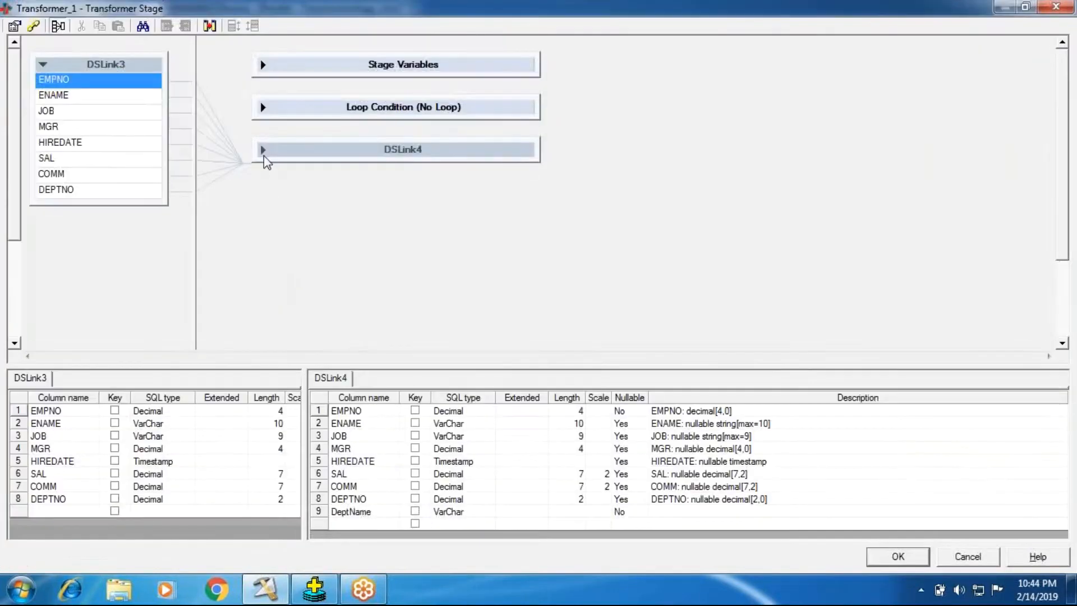
click(265, 150)
click(293, 212)
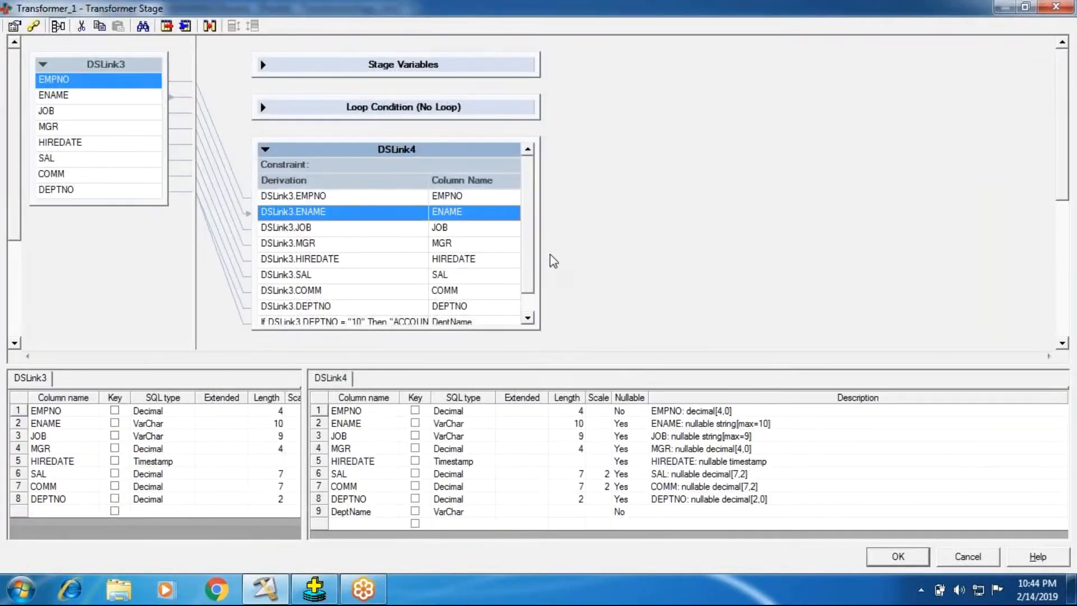
scroll(533, 275, down, 1)
shift+click(334, 309)
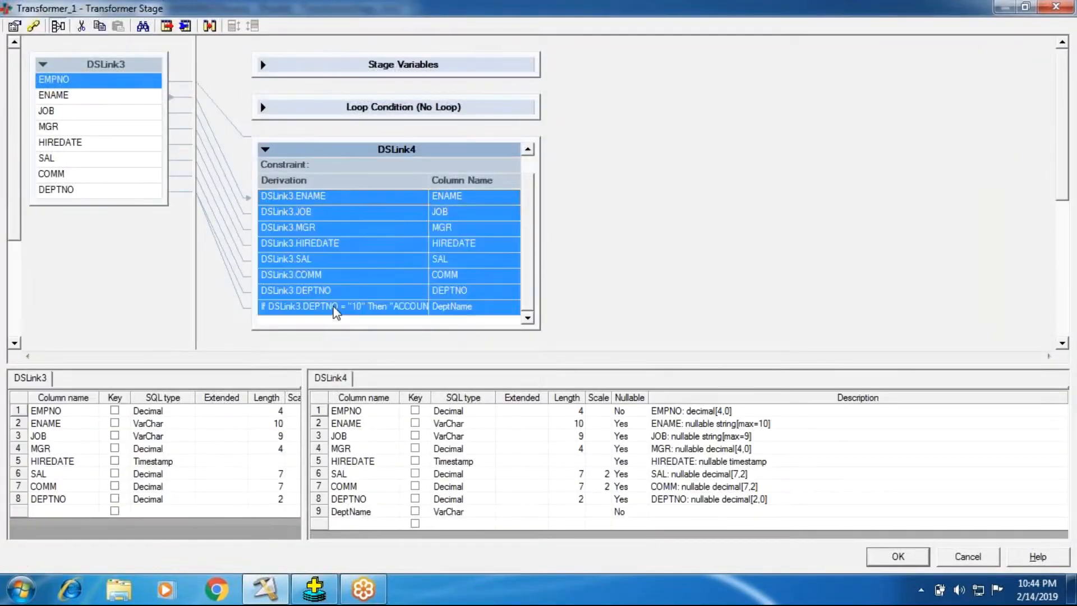
key(Delete)
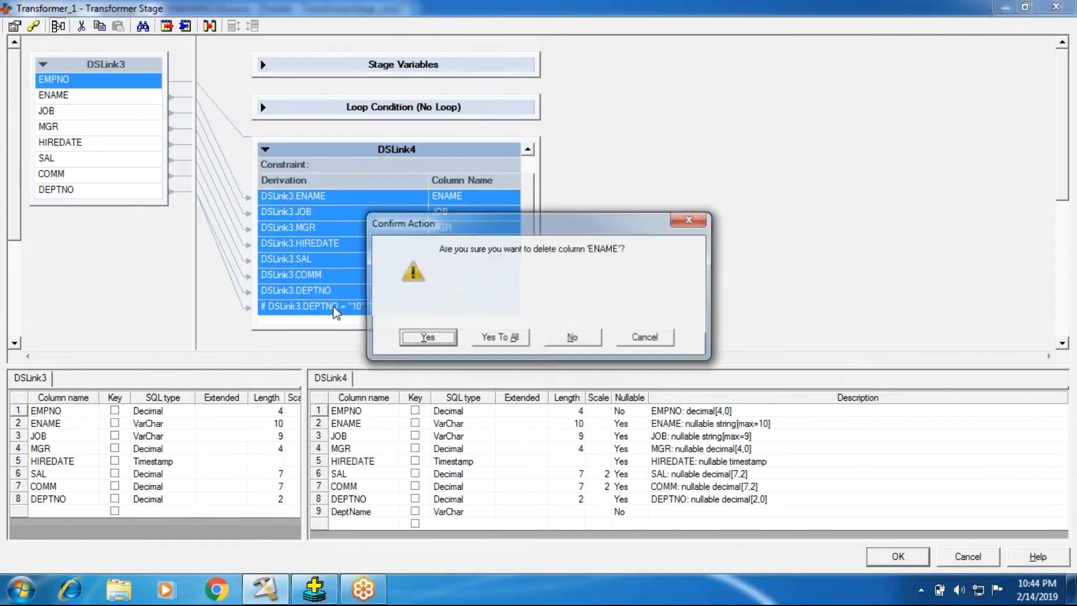
click(450, 338)
click(500, 338)
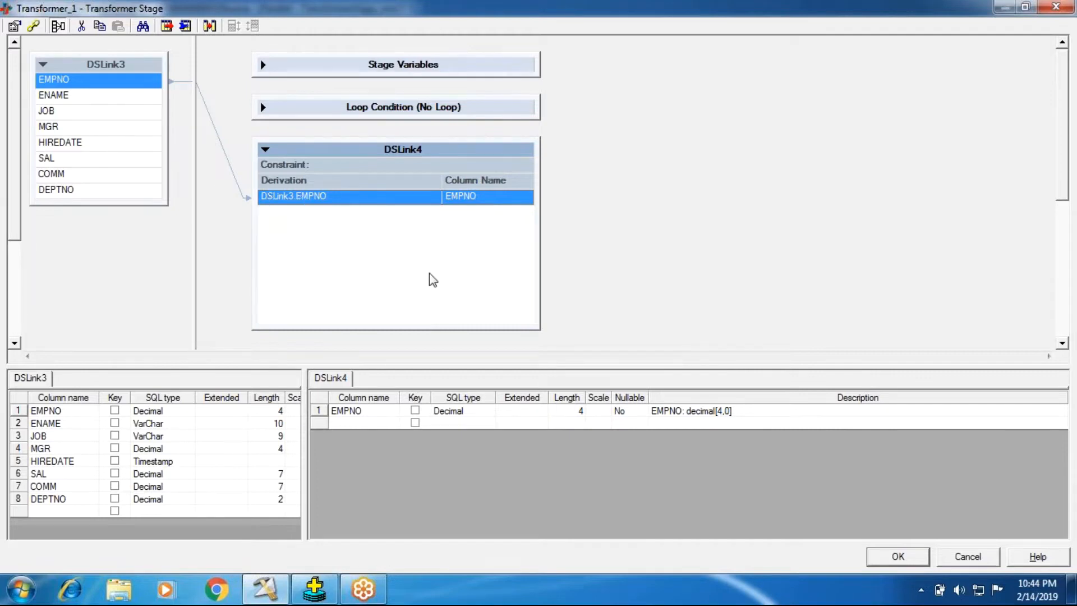
click(371, 422)
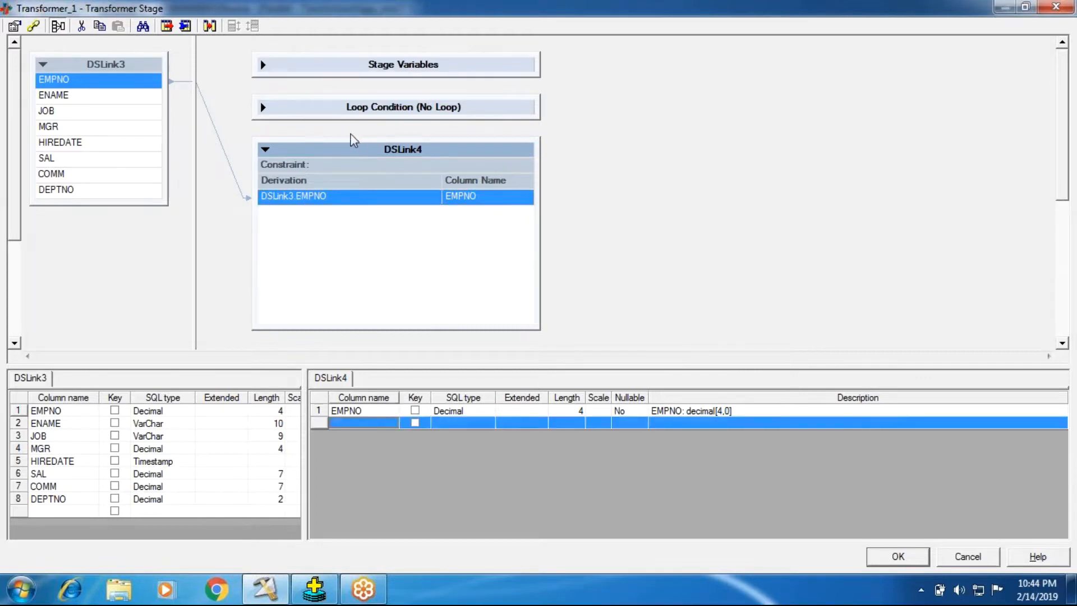
click(265, 64)
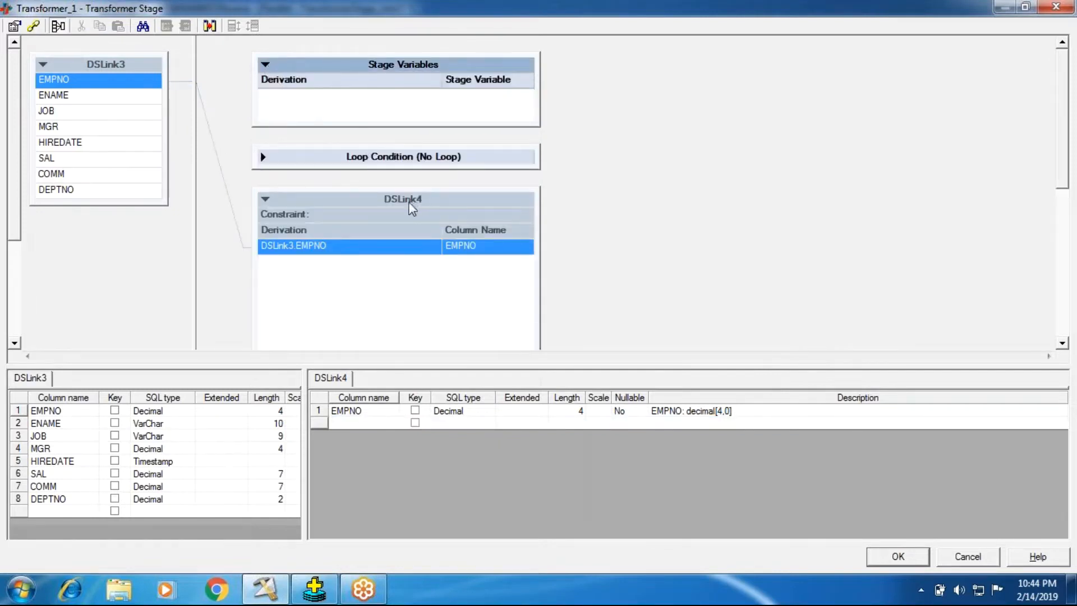
click(264, 65)
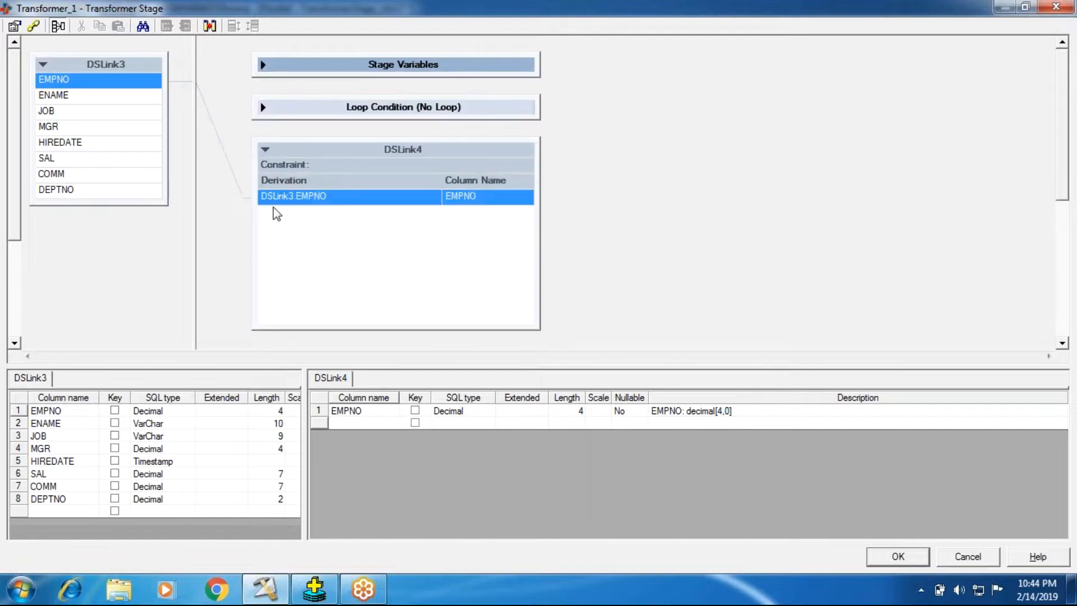
click(363, 424)
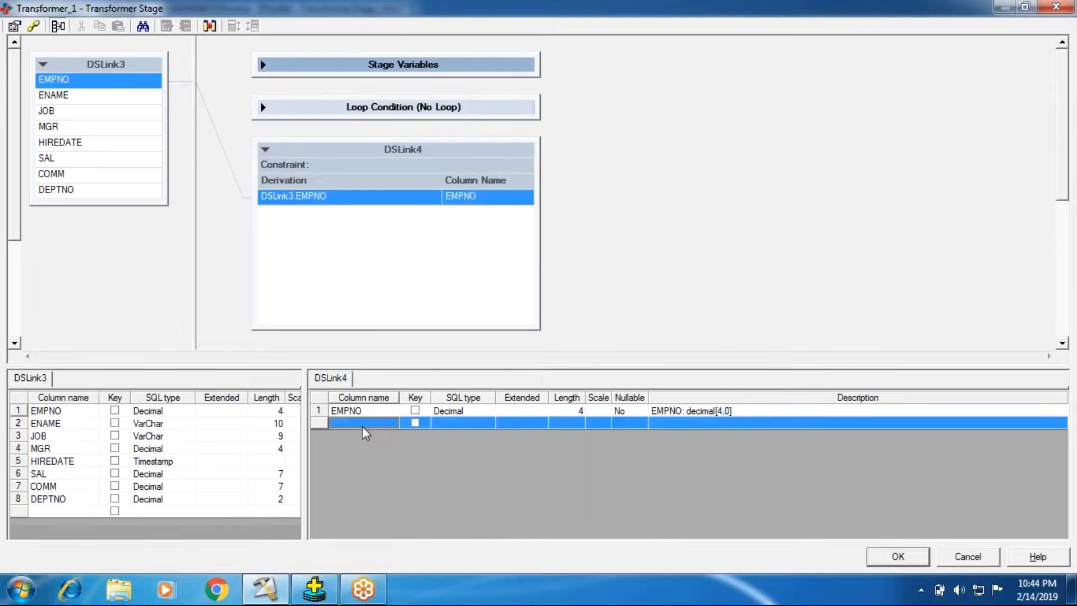
click(363, 424)
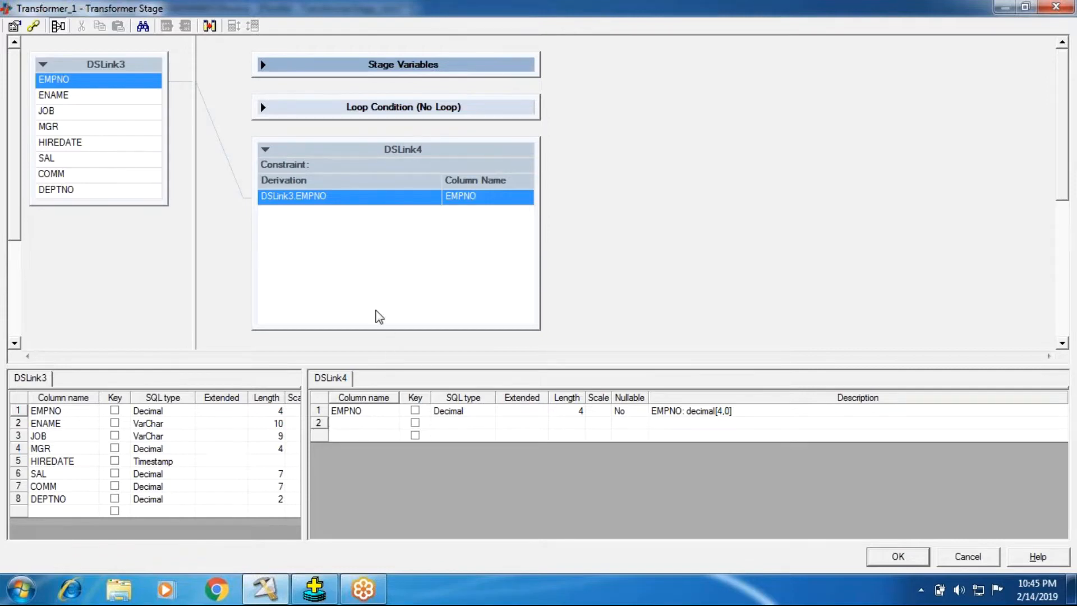
Append a new column to the DSLink4 output and set its derivation to the DSHostName macro.
right_click(328, 242)
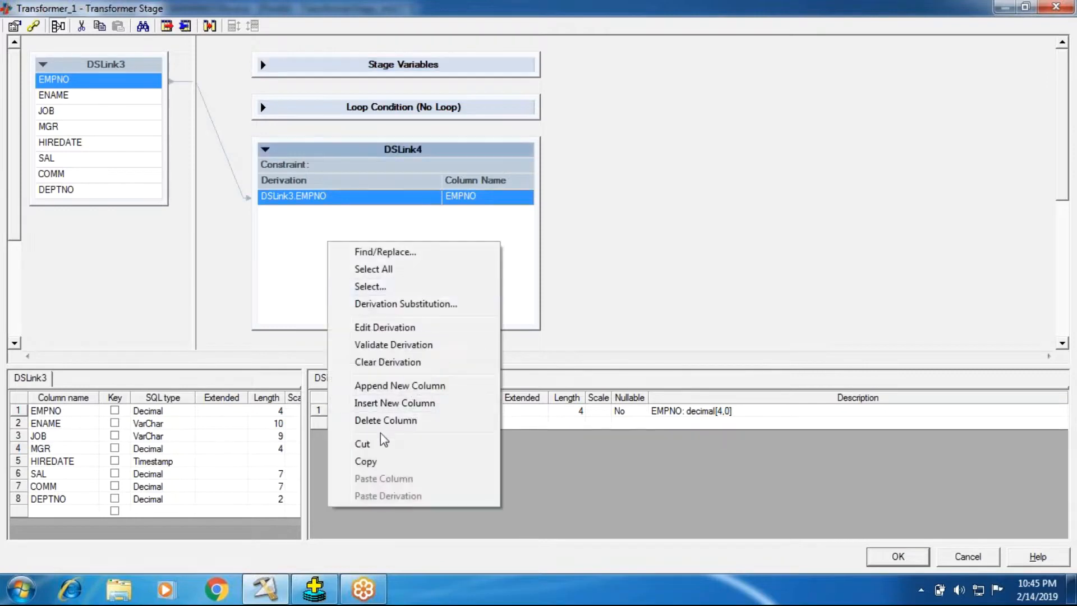
click(380, 387)
double_click(339, 213)
right_click(261, 225)
click(323, 337)
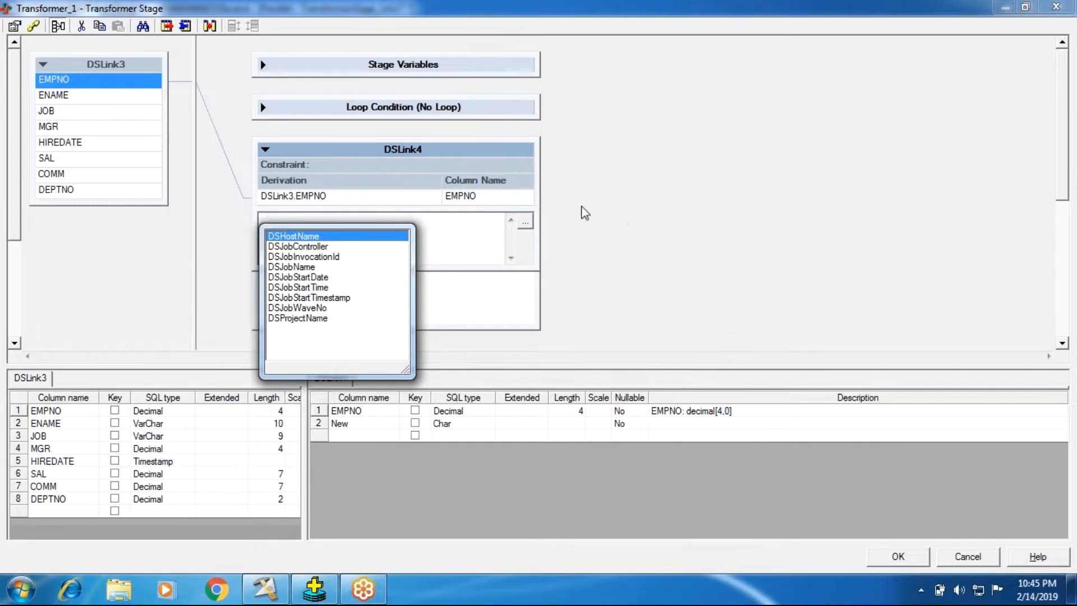
click(371, 236)
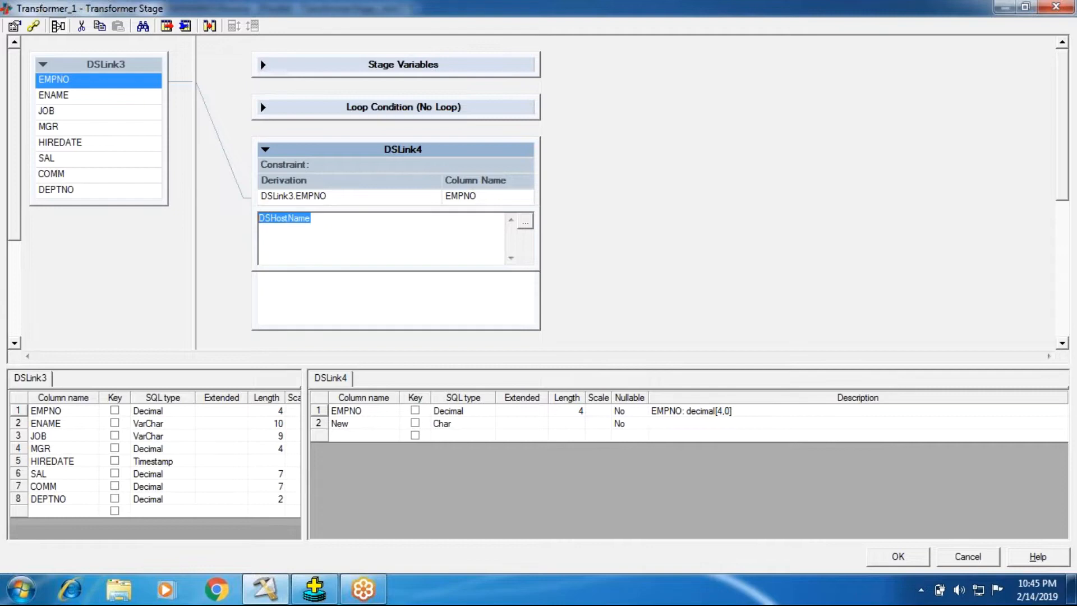
click(788, 250)
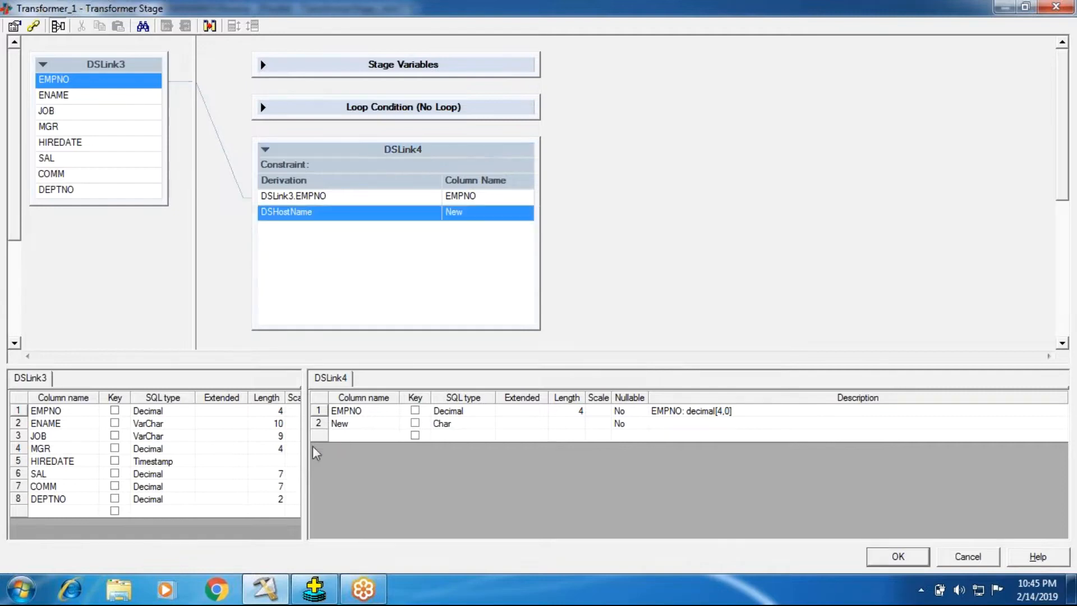
Rename the new second DSLink4 column to DSHostName.
double_click(362, 424)
drag(363, 424, 290, 422)
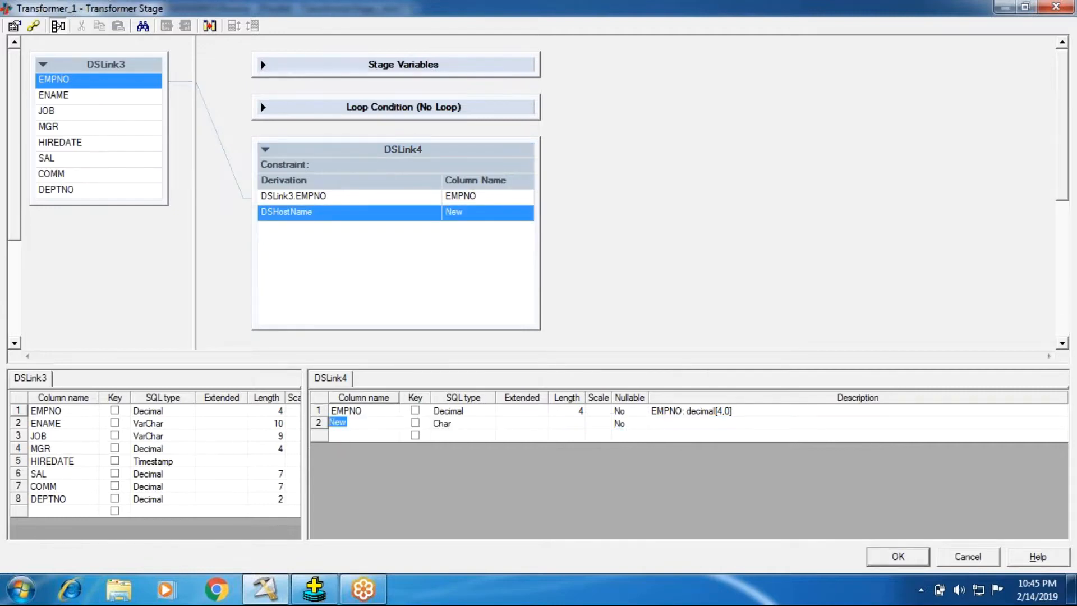
text(DSHostName)
click(374, 292)
Append a third column to the DSLink4 output and set its derivation to the DSJobController macro.
right_click(374, 252)
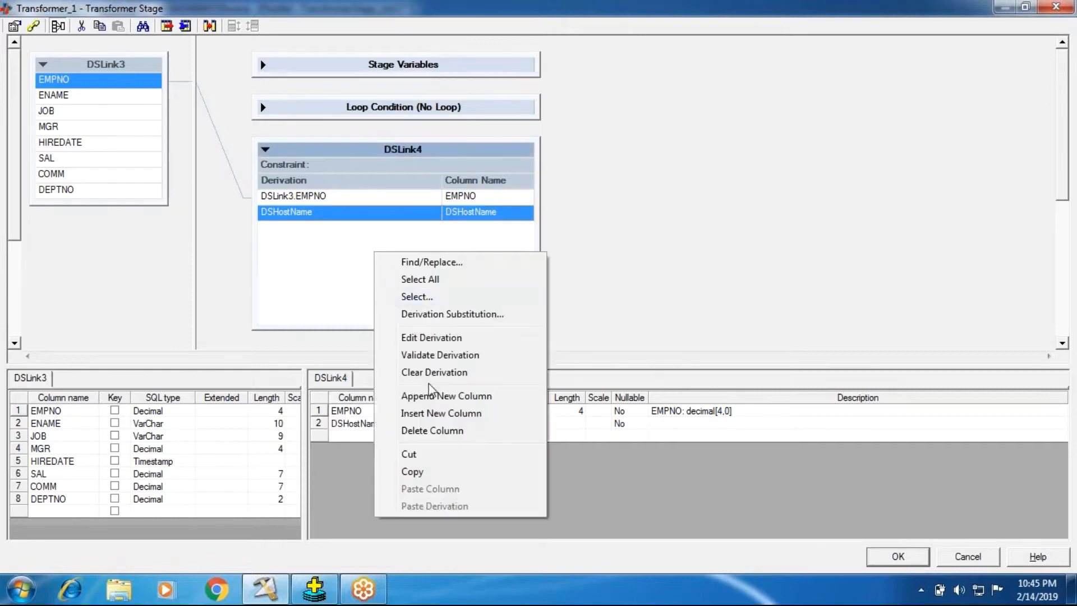
click(431, 396)
double_click(379, 232)
right_click(353, 250)
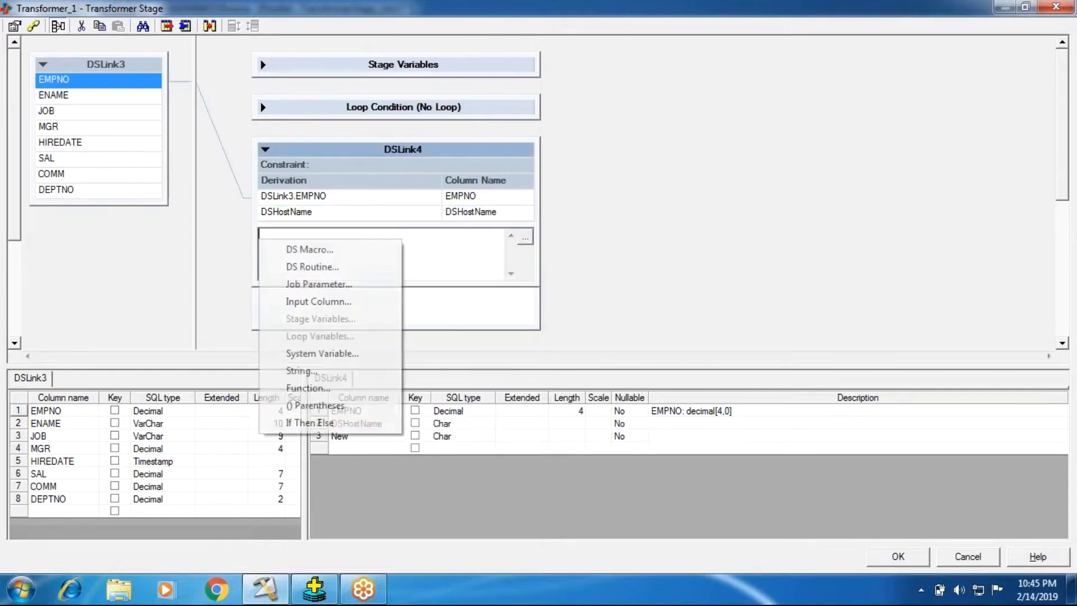
click(309, 249)
click(314, 260)
drag(393, 259, 38, 237)
key(ctrl+c)
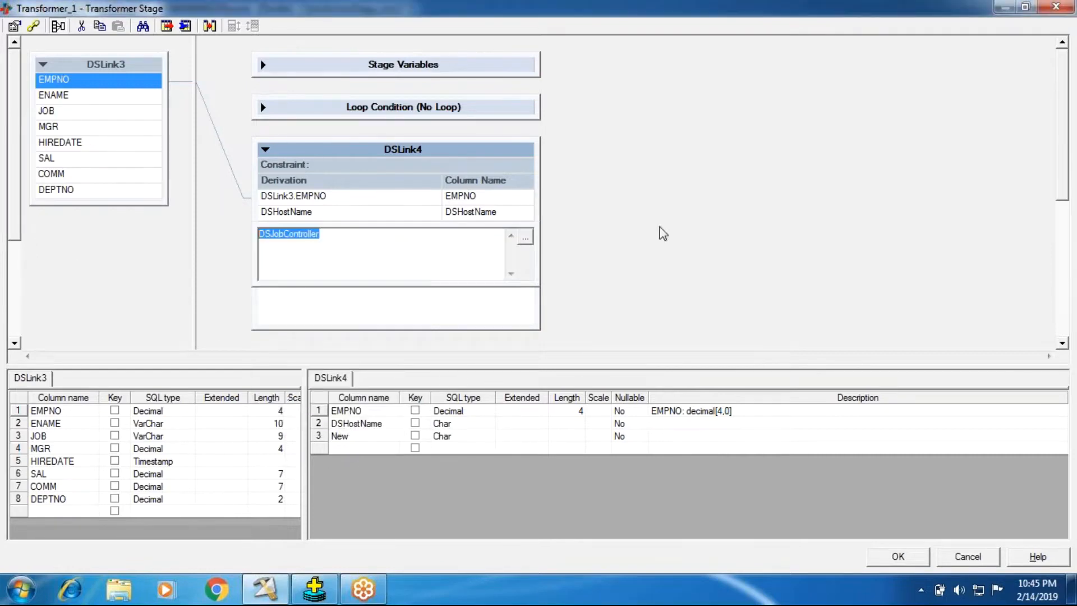
click(660, 228)
Rename the new third DSLink4 column to DSJobController.
click(355, 440)
drag(354, 439, 285, 431)
key(ctrl+v)
click(683, 276)
Append a fourth column to the DSLink4 output and set its derivation to the DSJobInvocationId macro.
right_click(307, 291)
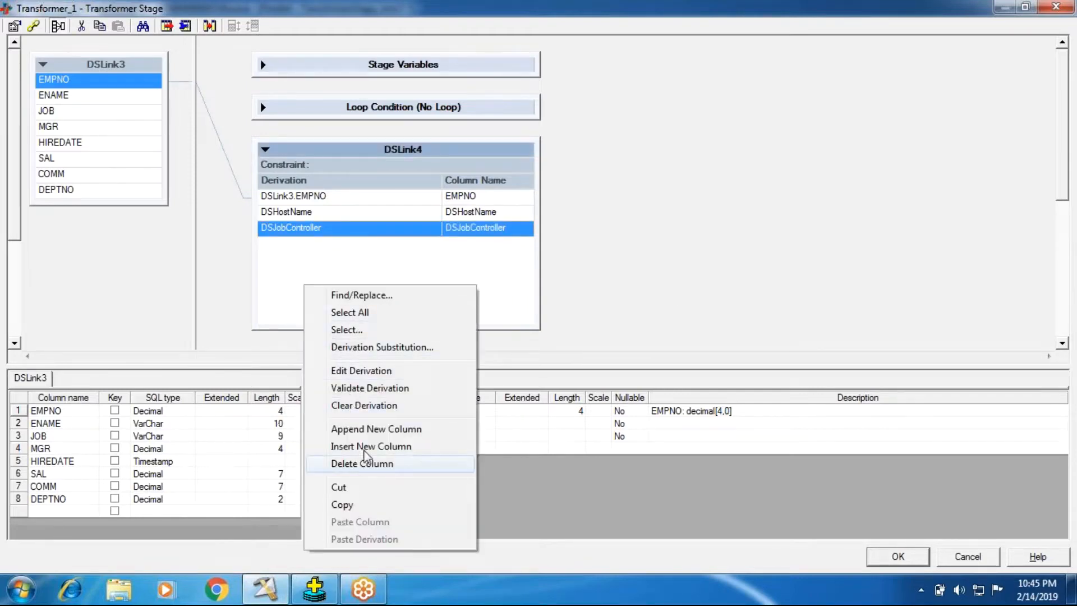
click(349, 429)
double_click(339, 246)
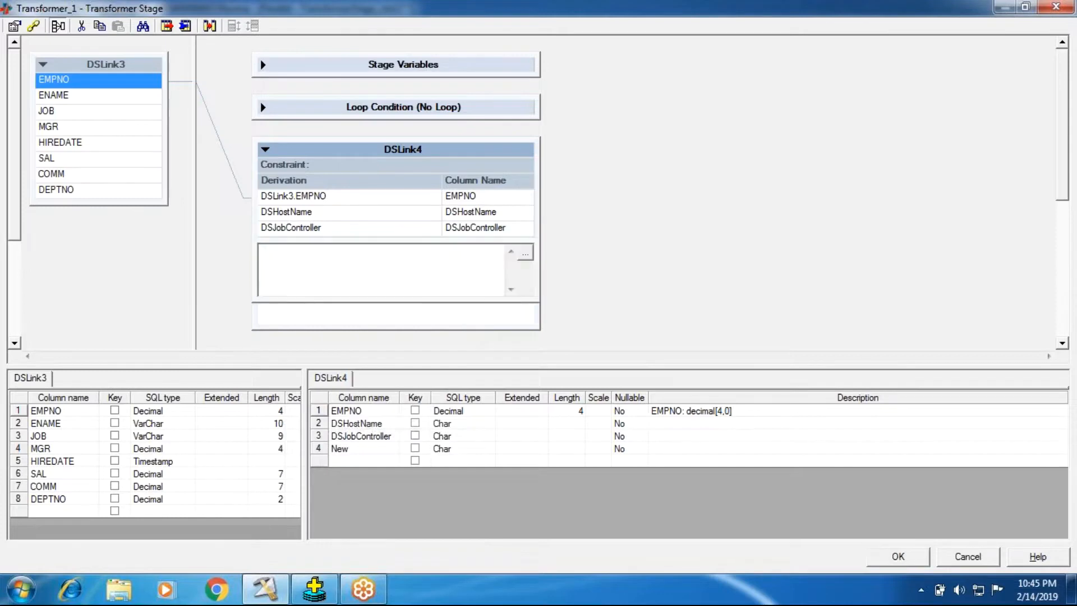
right_click(281, 253)
click(314, 268)
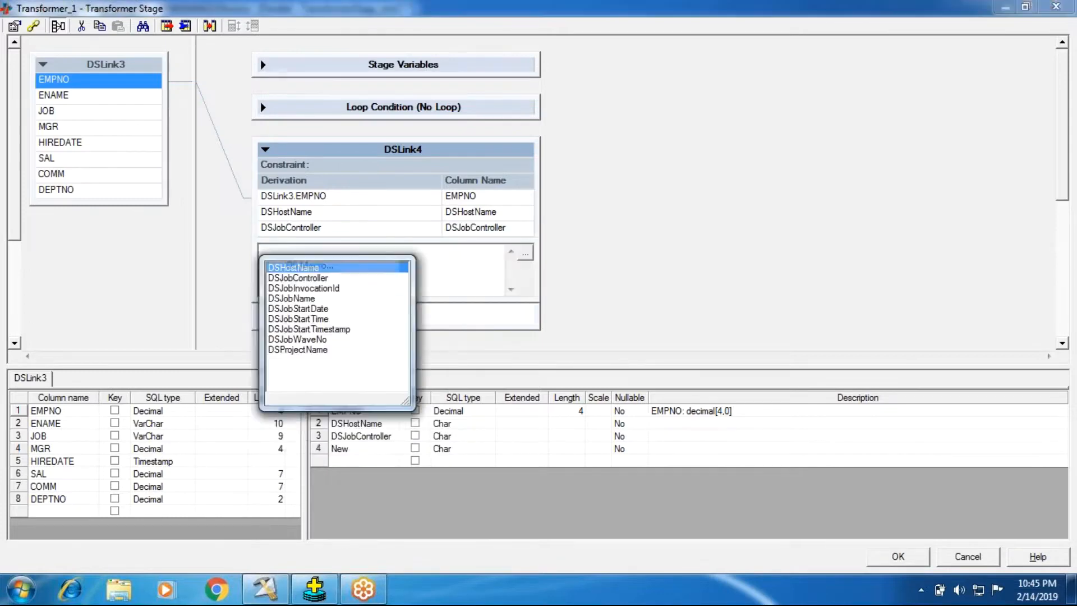
double_click(303, 288)
drag(342, 249, 167, 246)
key(ctrl+c)
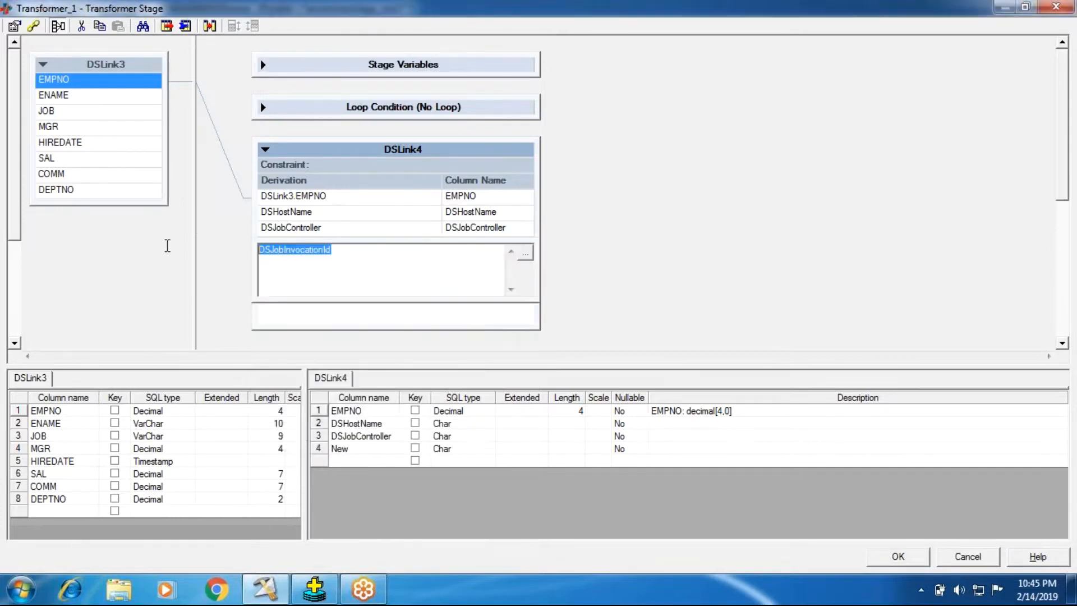
click(609, 267)
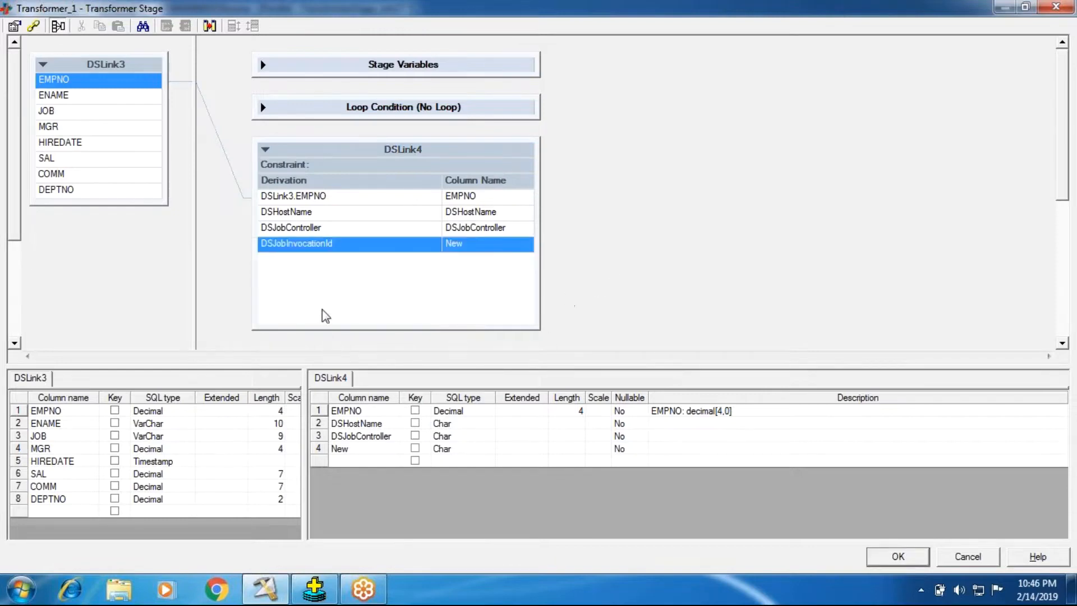
Rename the new fourth DSLink4 column to DSJobInvocationId.
click(365, 451)
click(365, 452)
key(ctrl+v)
key(Return)
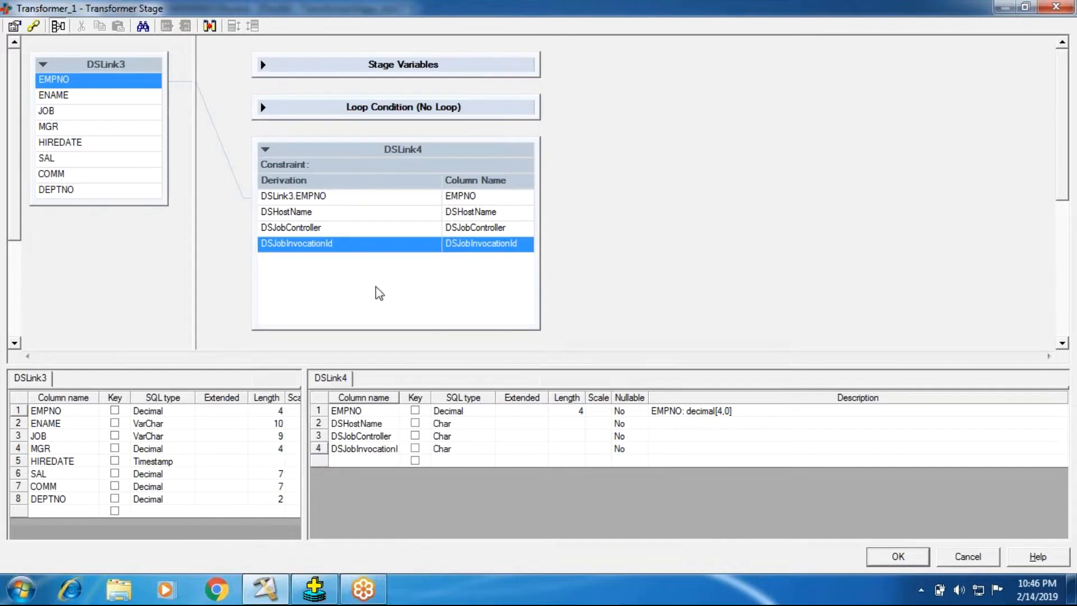
click(361, 279)
Append a fifth column to the DSLink4 output and set its derivation to the DSJobName macro.
right_click(357, 273)
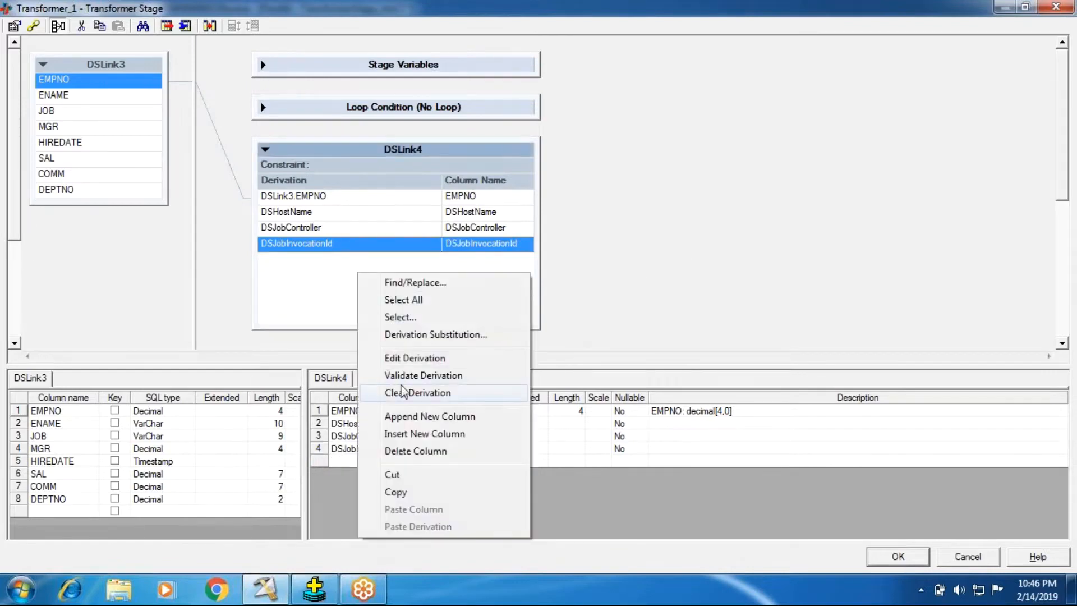
click(401, 417)
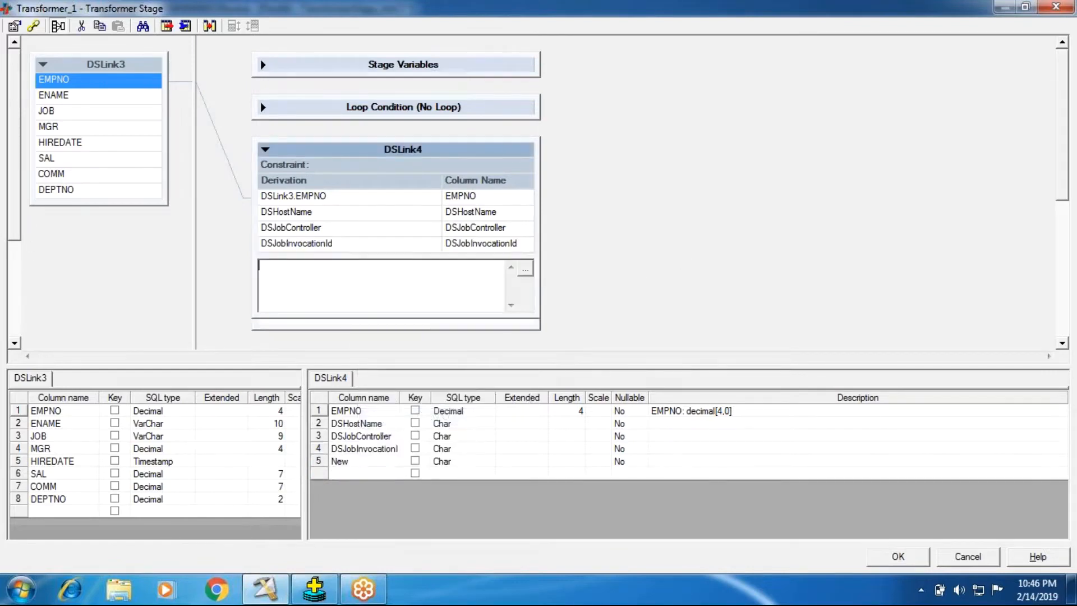
right_click(320, 277)
click(317, 286)
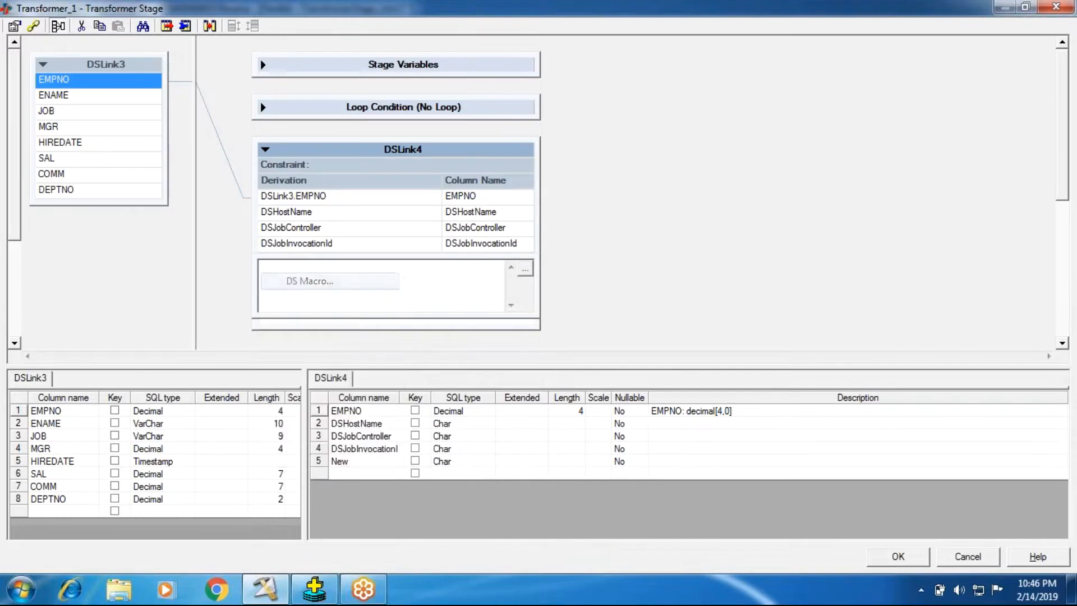
double_click(312, 314)
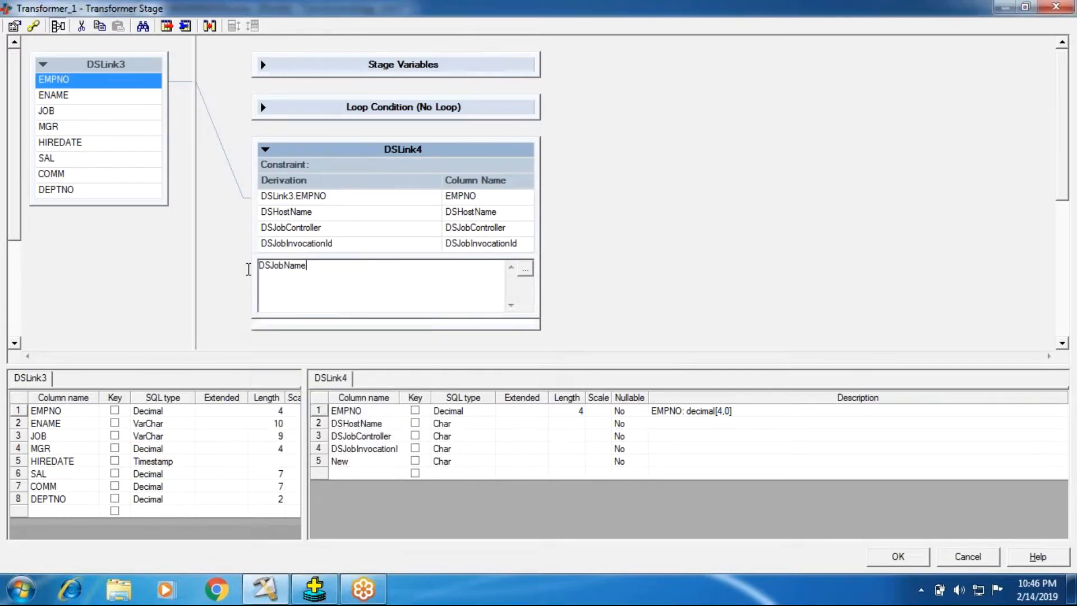
click(763, 232)
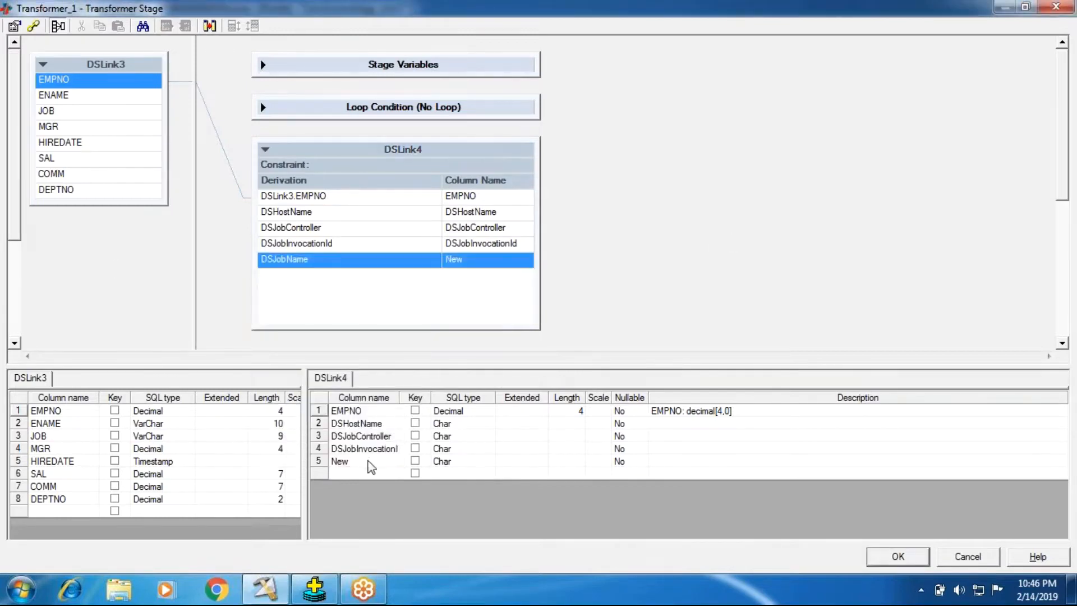
Rename the new fifth DSLink4 column to DSJobName.
drag(360, 461, 285, 465)
text(DSJobName)
click(664, 286)
Append a sixth column to the DSLink4 output and set its derivation to the DSJobStartDate macro.
right_click(395, 280)
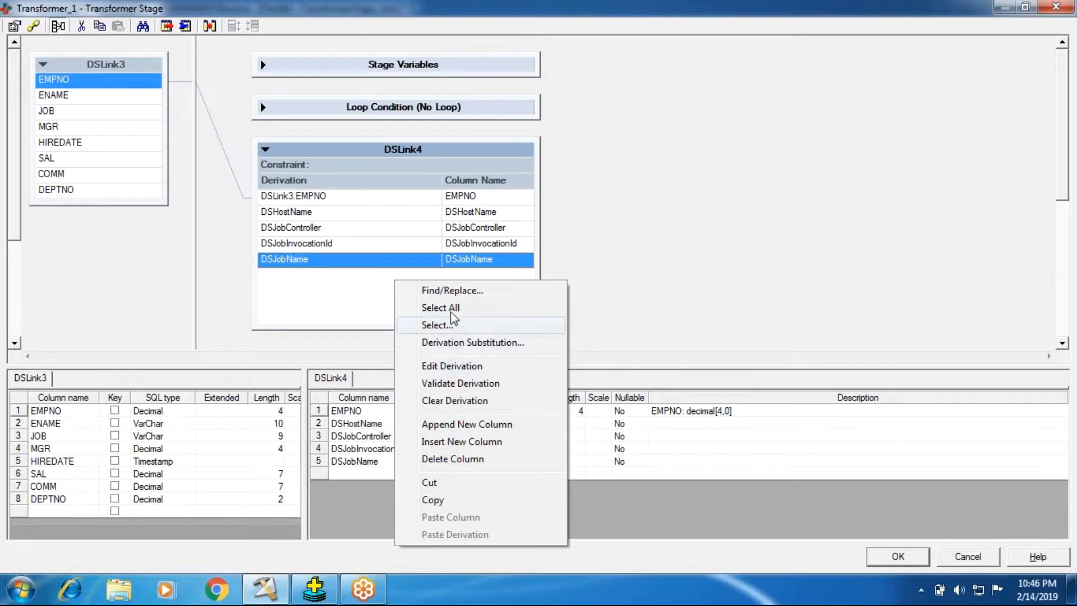
click(451, 425)
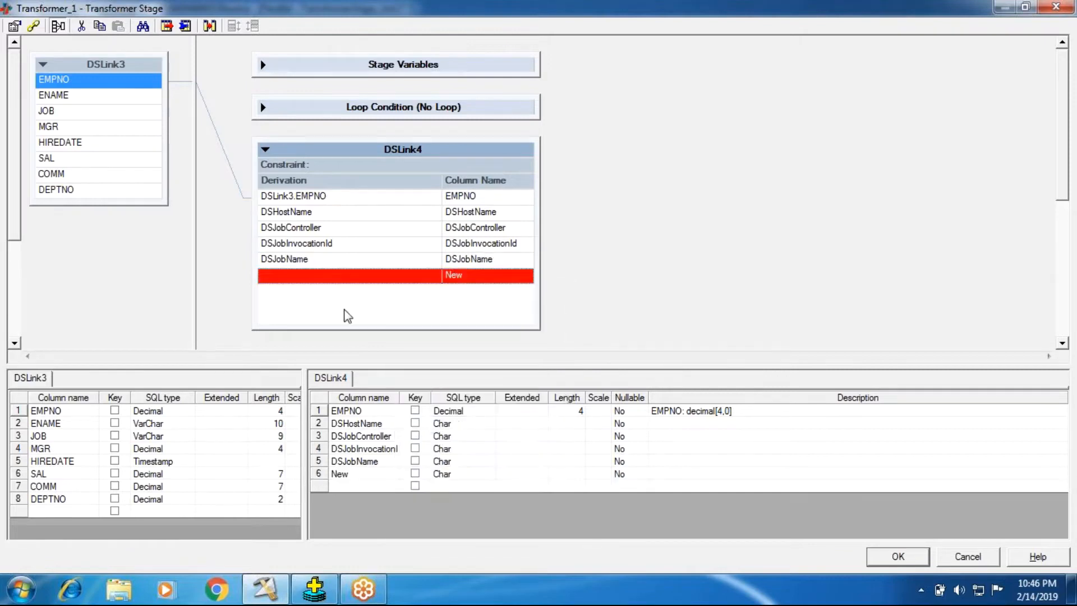
double_click(331, 277)
right_click(265, 283)
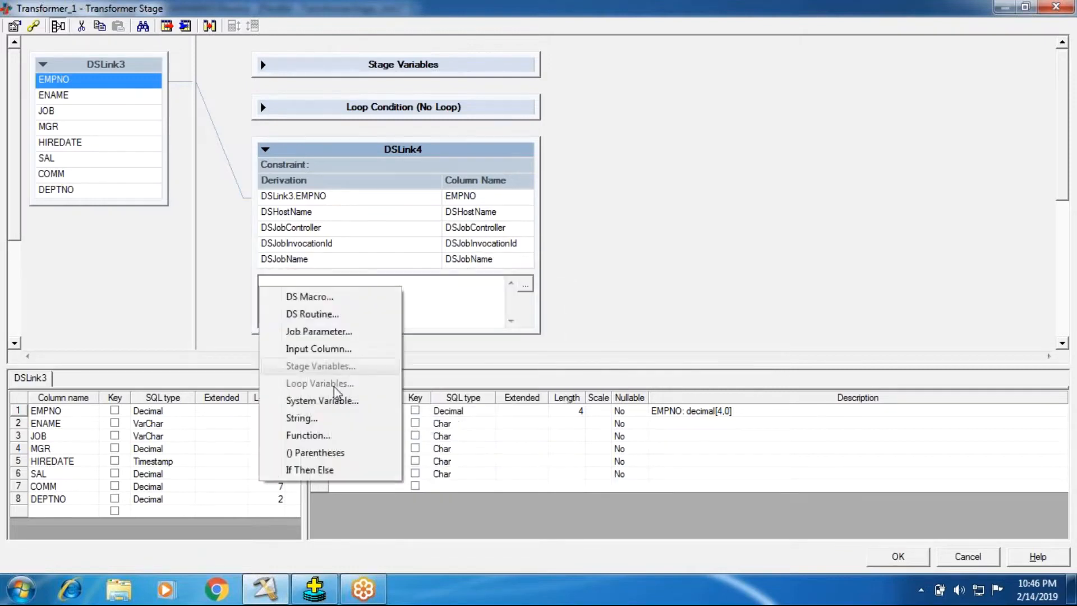
click(314, 301)
double_click(303, 340)
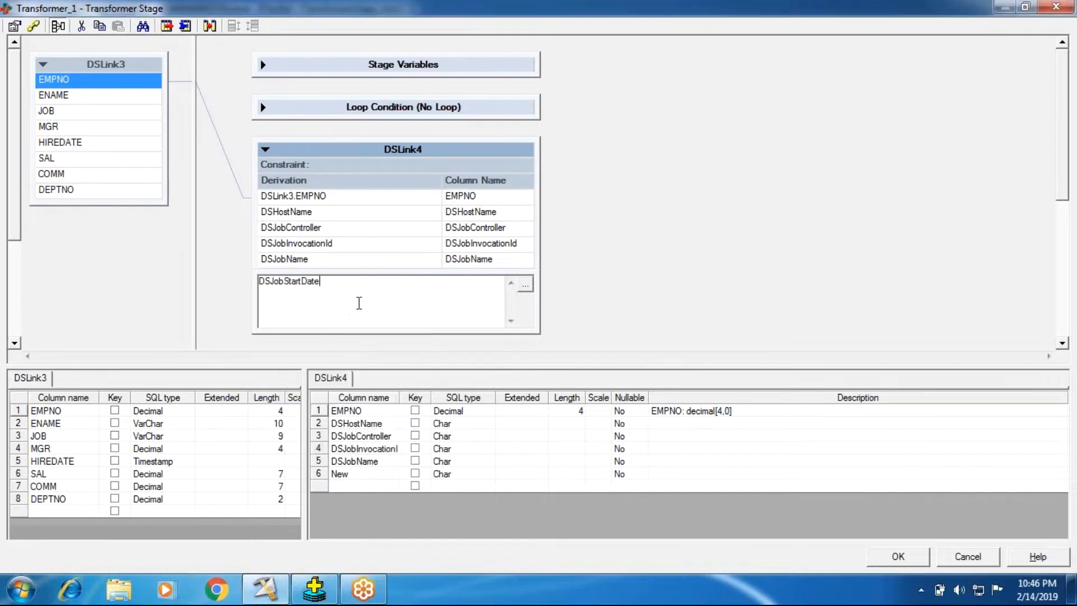
click(647, 298)
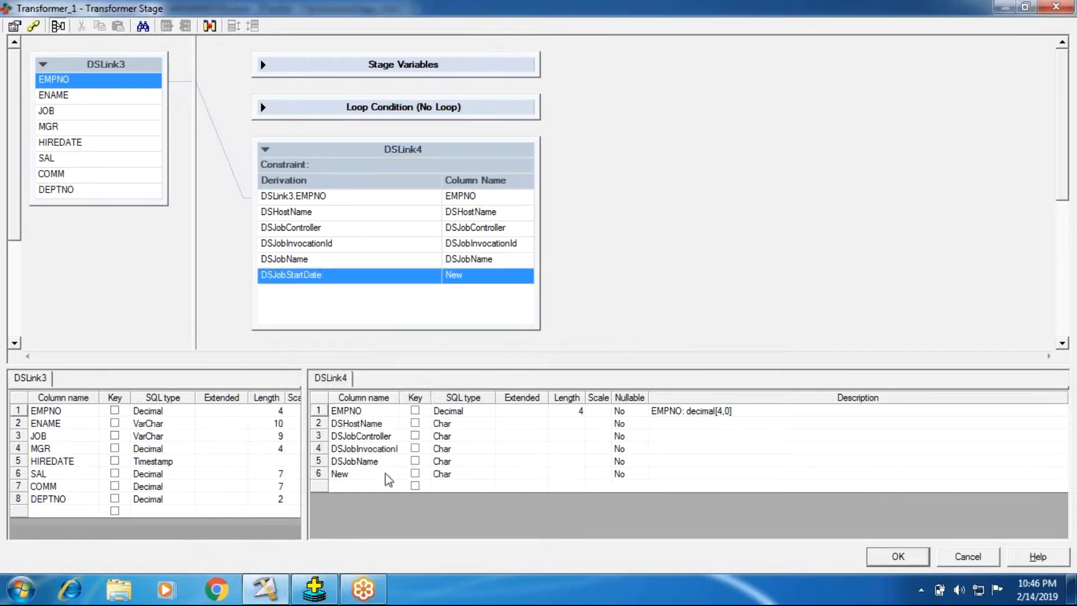
Rename the new sixth DSLink4 column to DSJobStartDate.
drag(365, 477, 288, 477)
text(DSJobStartDate)
click(659, 254)
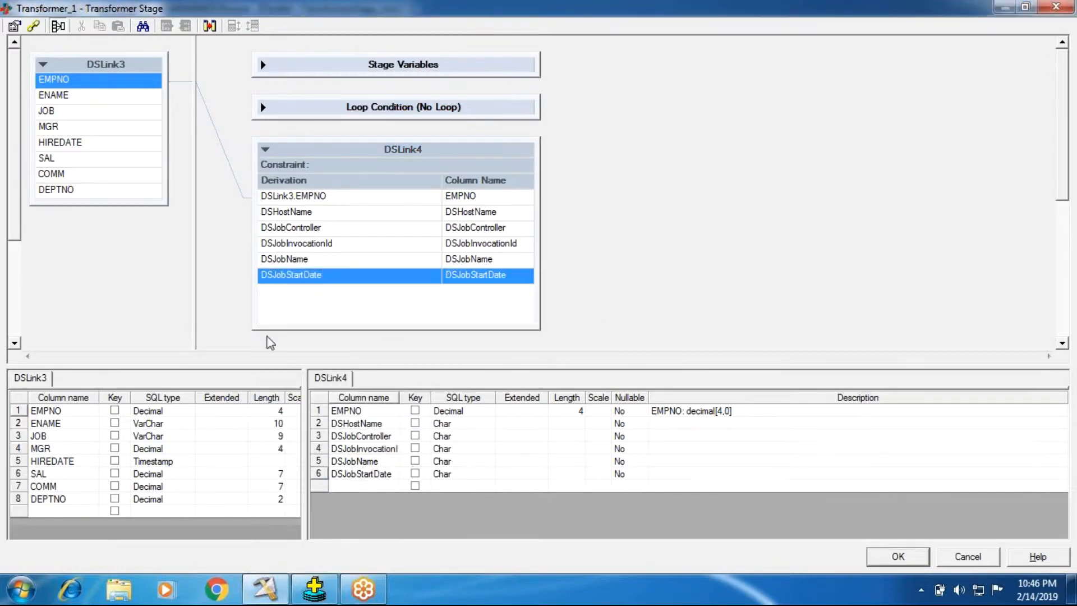
Append a seventh column to the DSLink4 output and set its derivation to the DSJobStartTime macro.
right_click(298, 307)
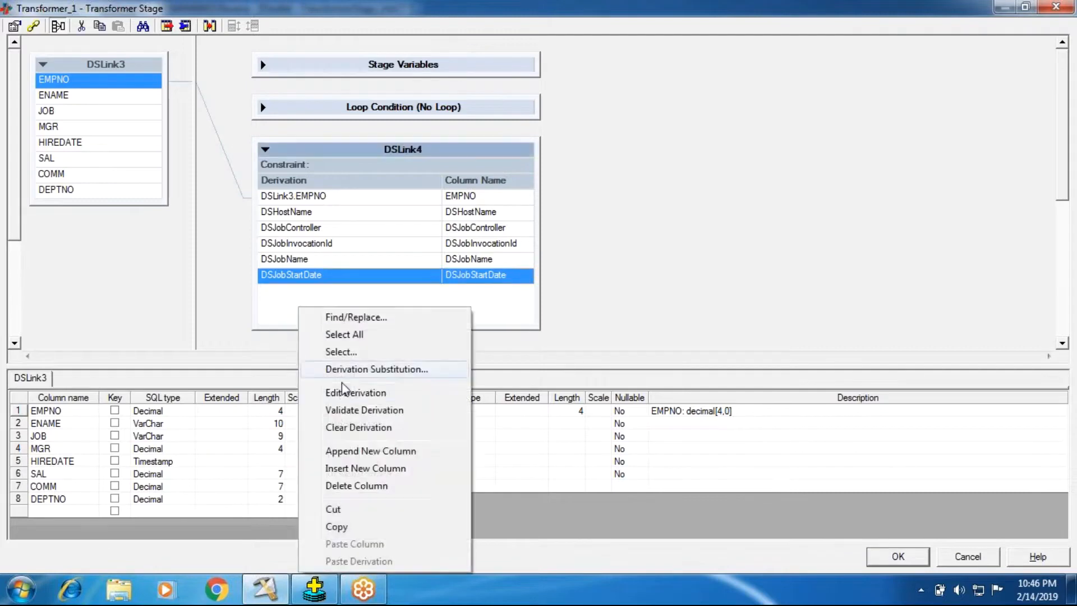
click(336, 451)
double_click(315, 293)
right_click(319, 306)
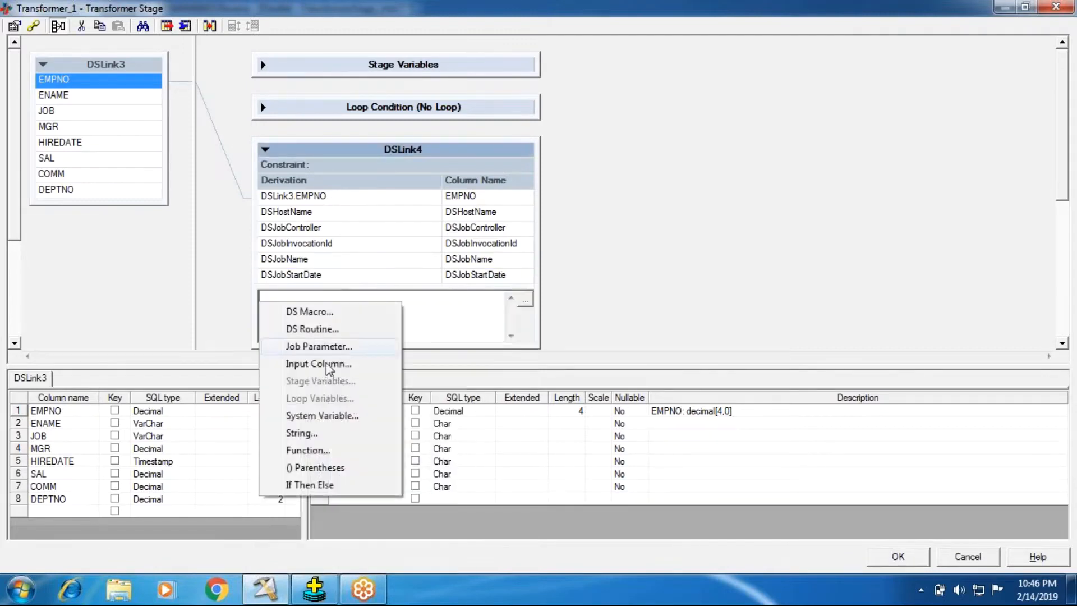
click(312, 312)
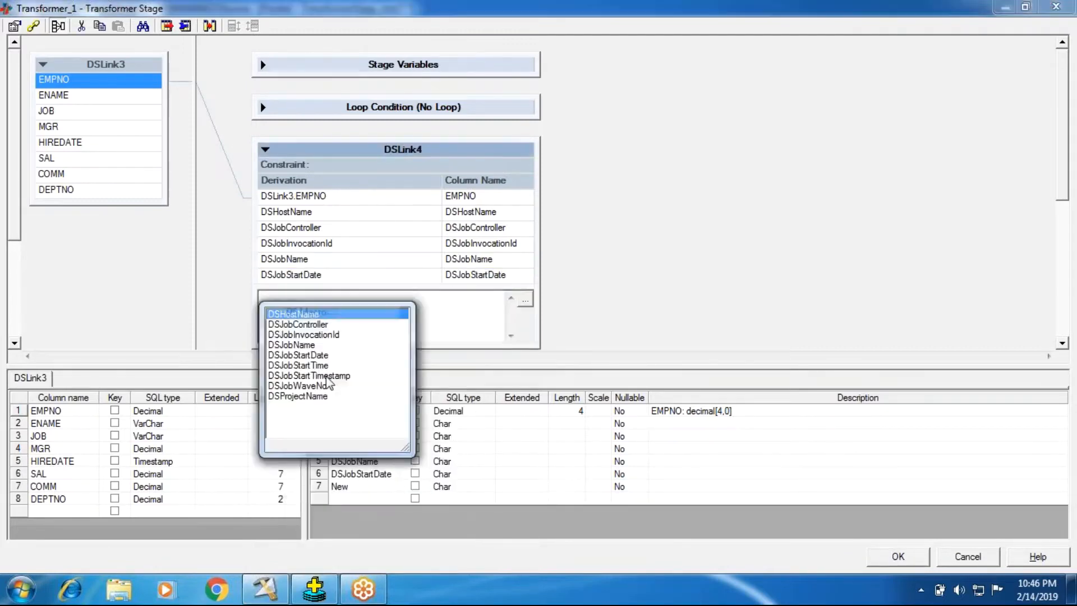
double_click(293, 365)
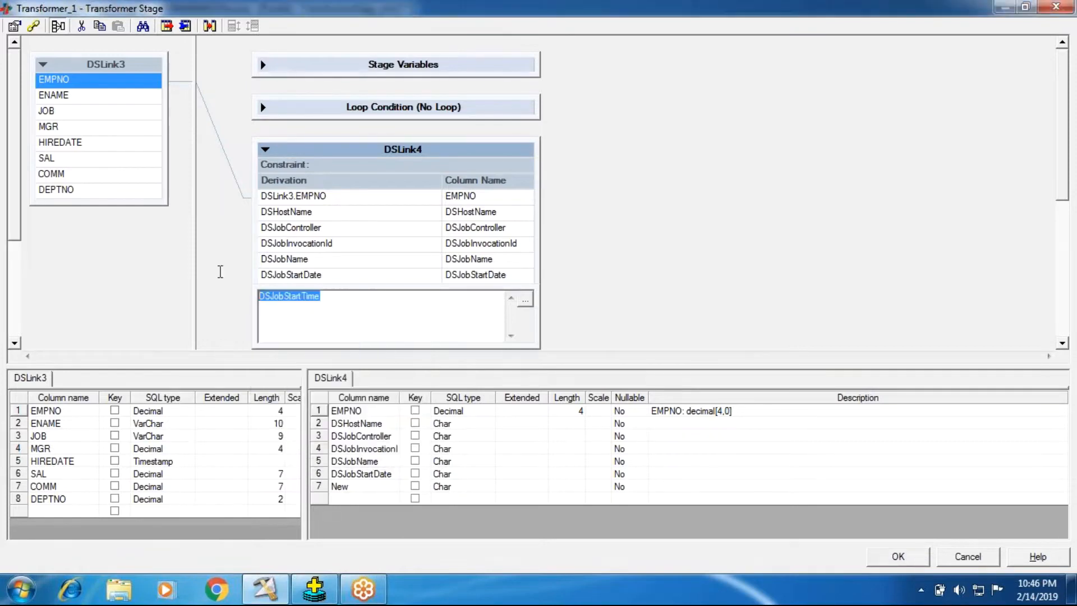
click(667, 339)
Rename the new seventh DSLink4 column to DSJobStartTime.
click(351, 495)
double_click(354, 489)
drag(350, 487, 269, 487)
text(DSJobStartTime)
click(663, 308)
Append an eighth column to the DSLink4 output and set its derivation to the DSJobStartTimestamp macro.
right_click(394, 322)
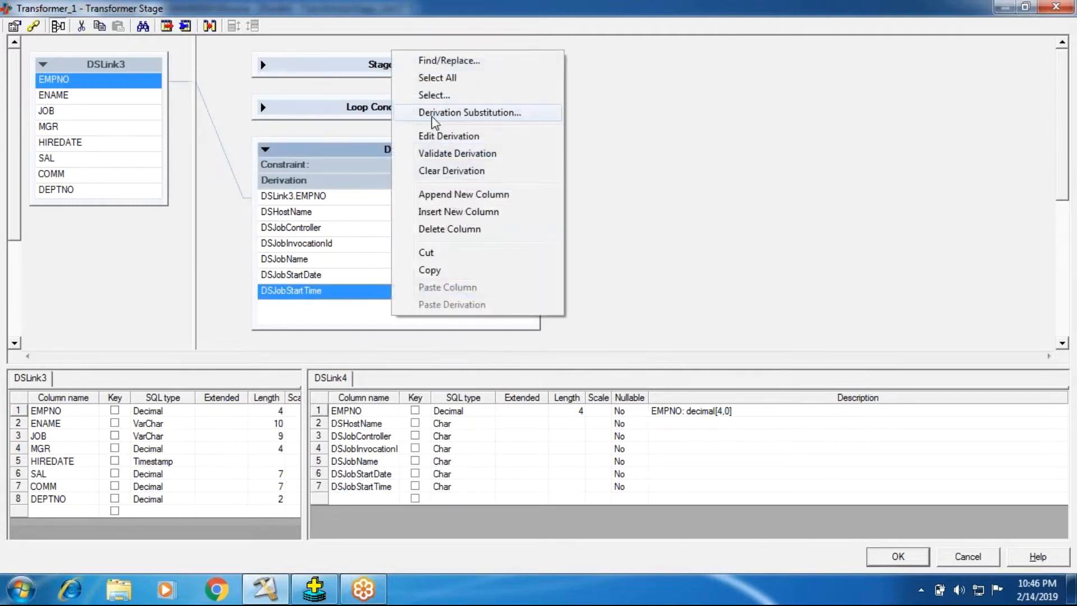
click(431, 194)
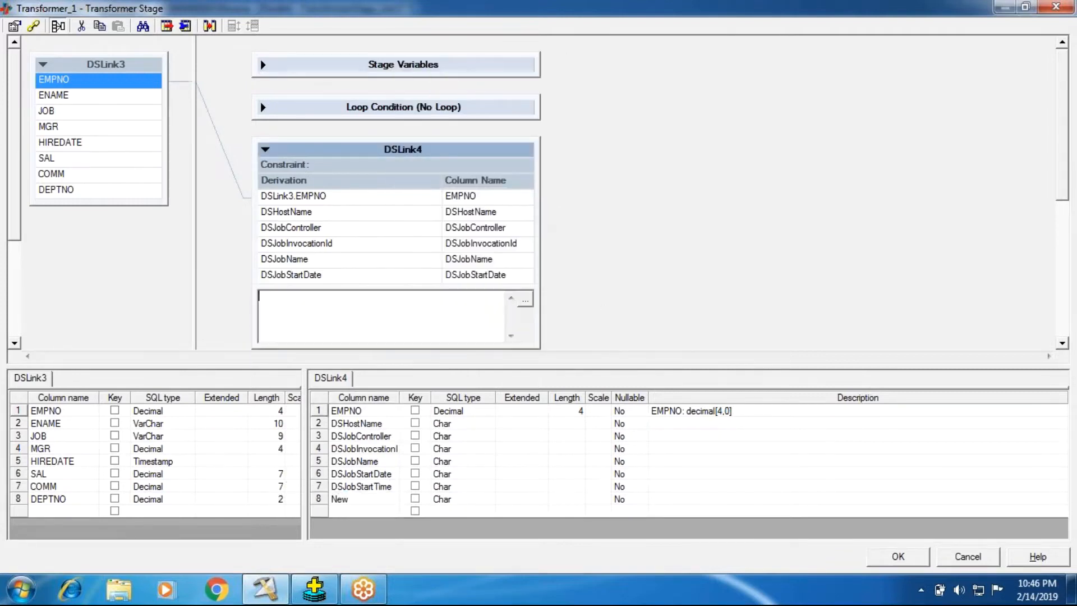
right_click(261, 302)
click(291, 310)
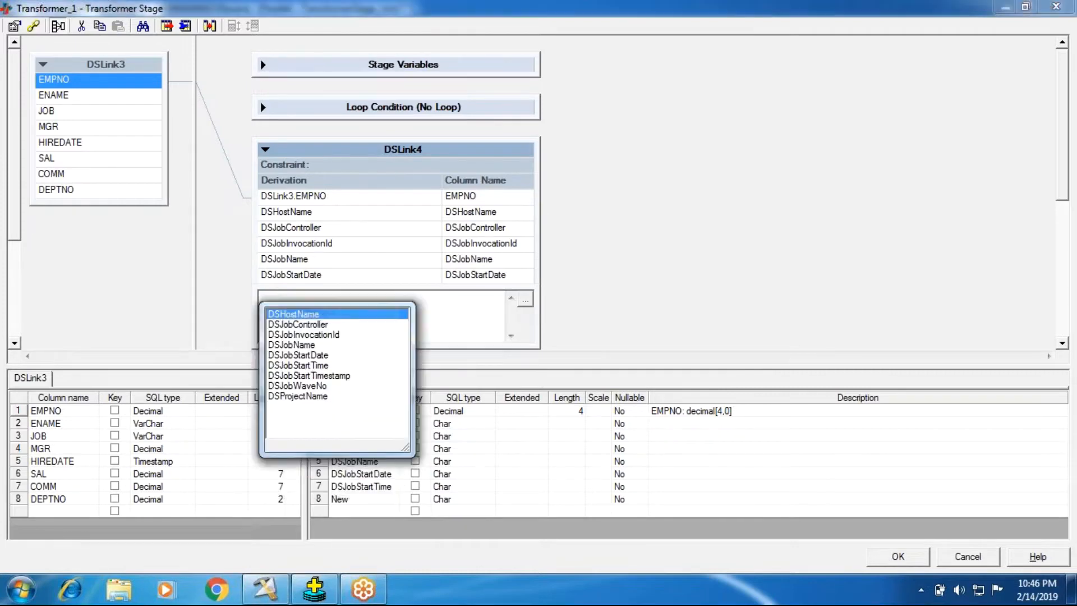
double_click(323, 376)
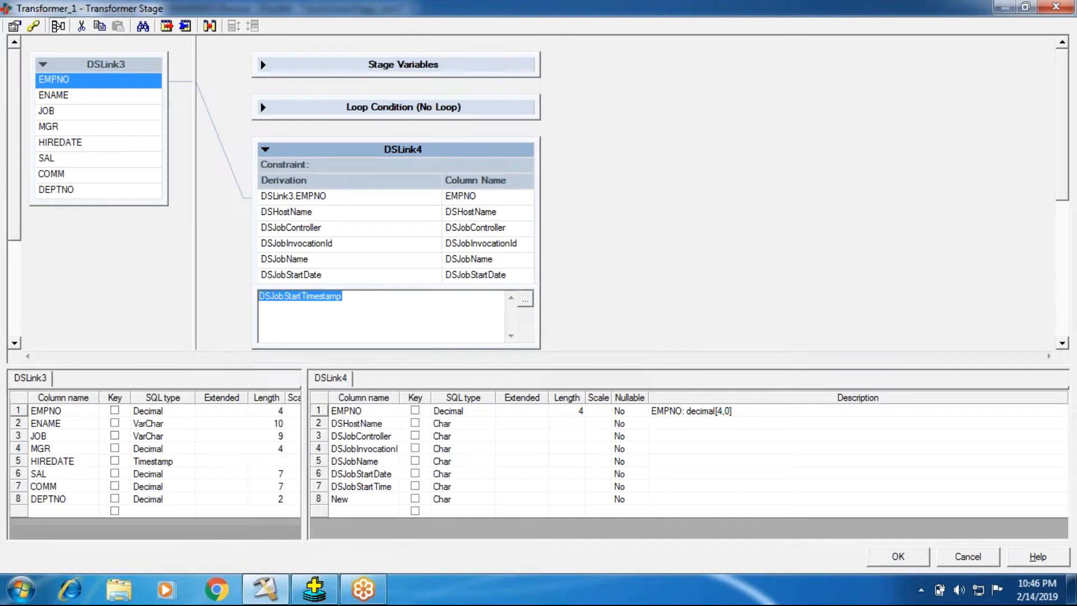
click(766, 297)
Rename the new eighth DSLink4 column to DSJobStartTimestamp.
click(355, 500)
drag(356, 499, 310, 496)
text(DSJobStartTimestamp)
click(643, 289)
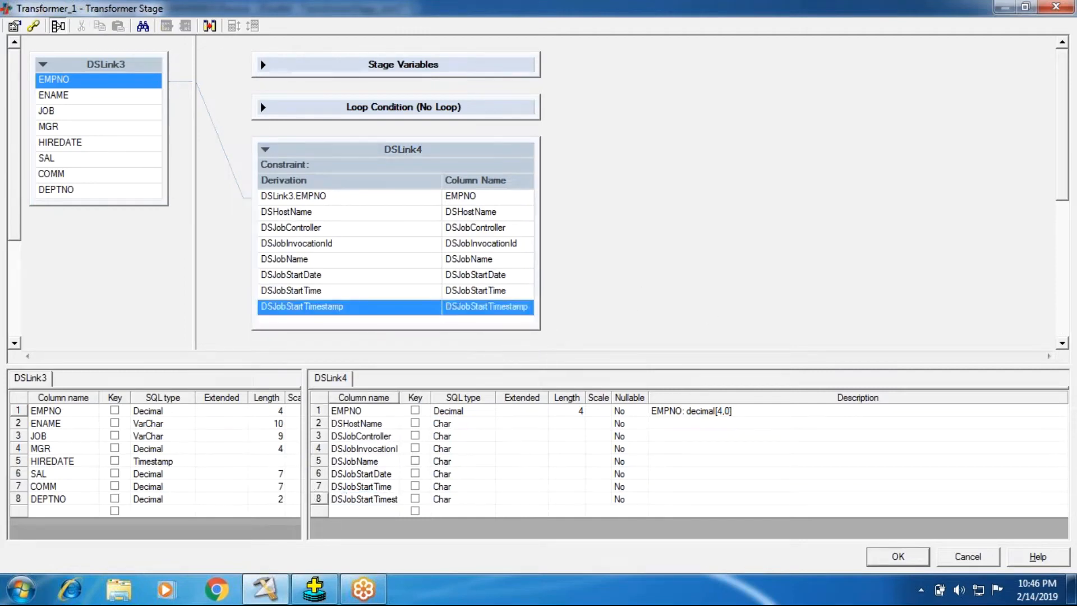
Append a ninth column to the DSLink4 output and set its derivation to the DSJobWaveNo macro.
drag(359, 324, 359, 333)
right_click(359, 332)
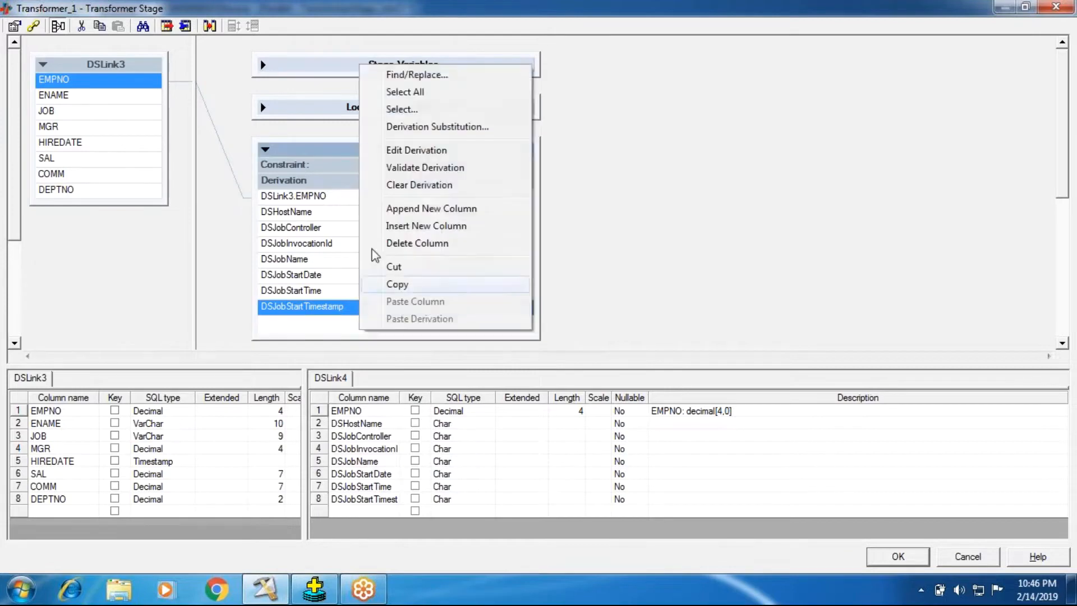
click(417, 210)
double_click(326, 325)
click(306, 416)
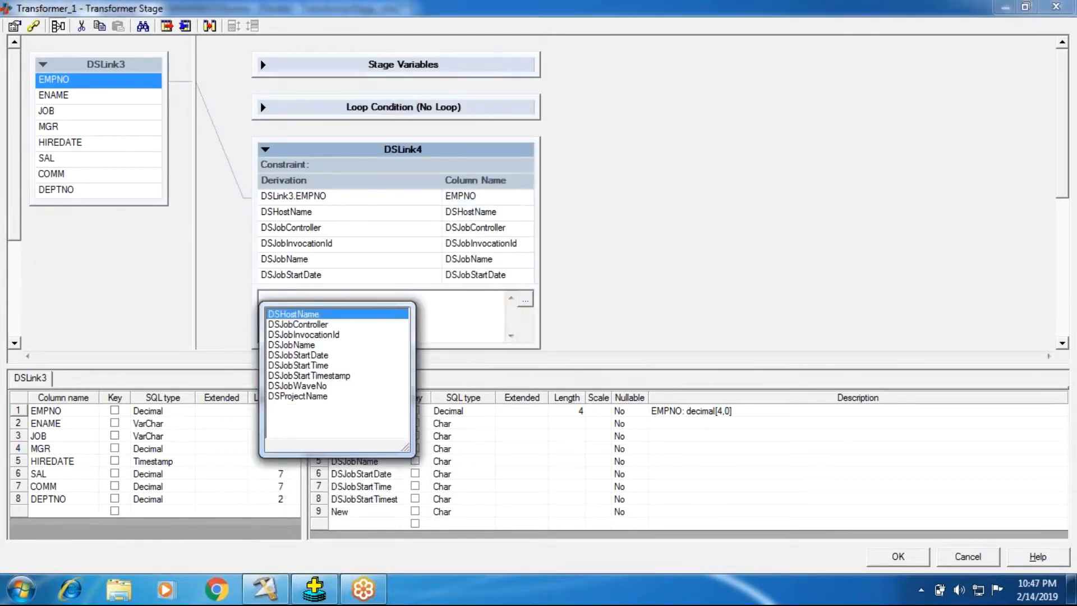
click(308, 387)
click(308, 387)
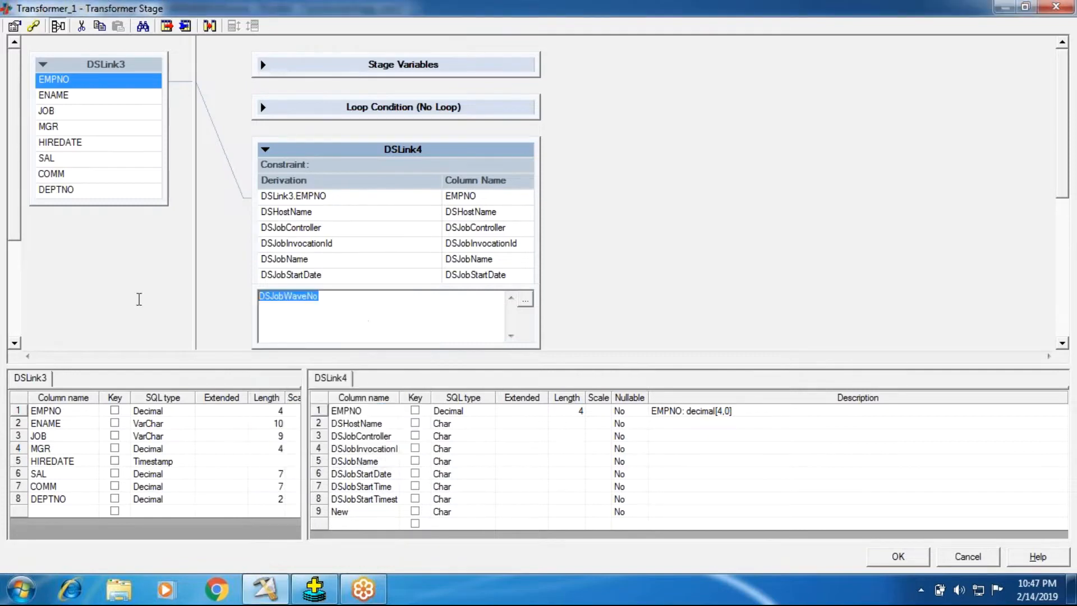
click(631, 242)
Rename the new ninth DSLink4 column to DSJobWaveNo.
double_click(354, 511)
text(DSJobWaveNo)
key(Return)
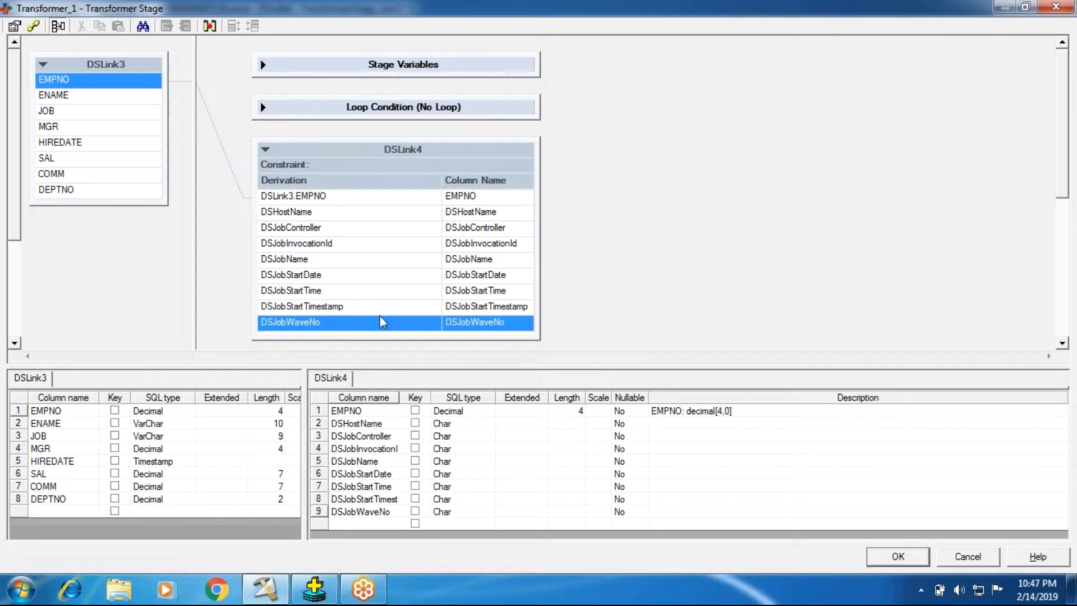
Append a tenth column to the DSLink4 output and set its derivation to the DSProjectName macro.
right_click(348, 335)
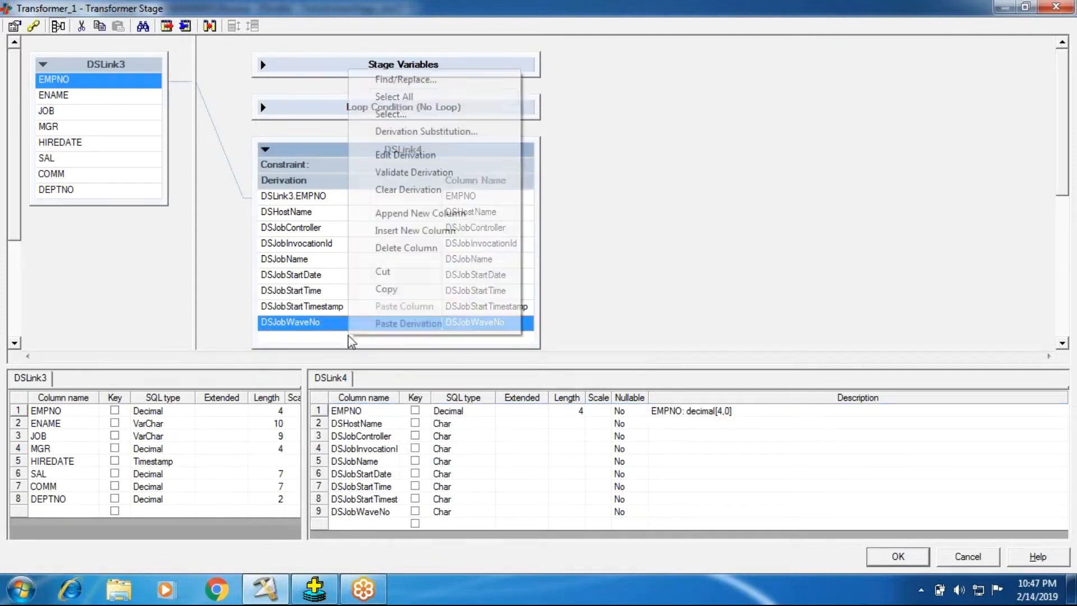
click(395, 214)
double_click(372, 320)
right_click(372, 314)
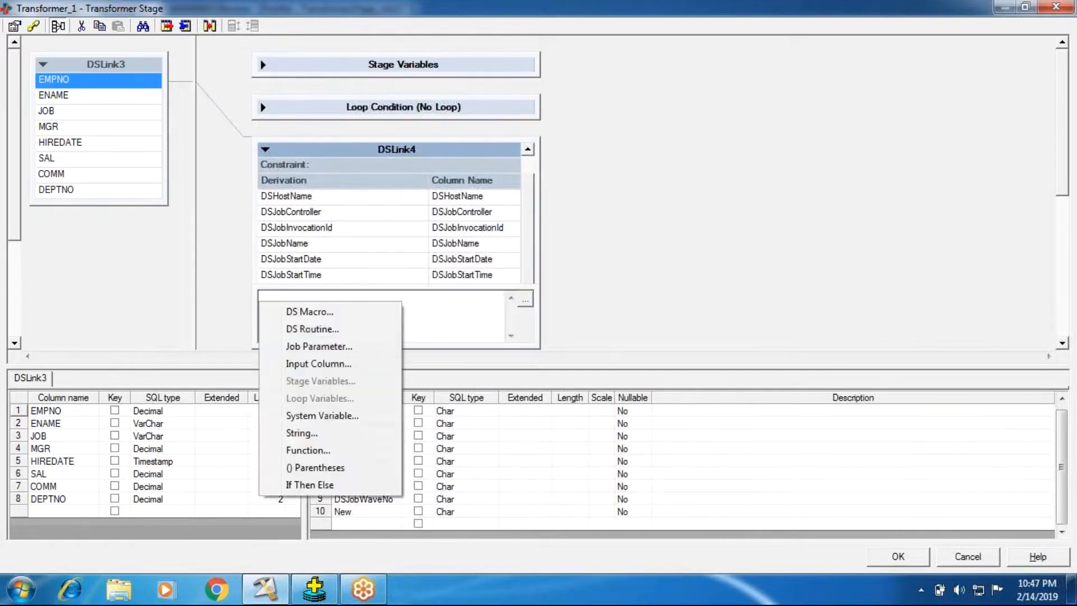
click(342, 312)
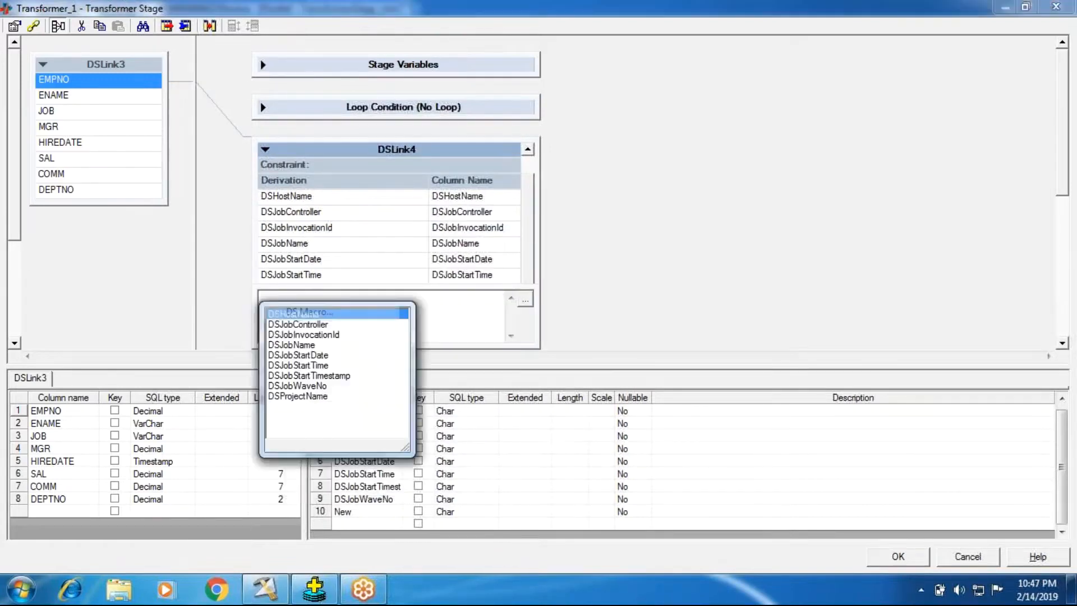
double_click(313, 396)
drag(227, 297, 180, 296)
key(ctrl+c)
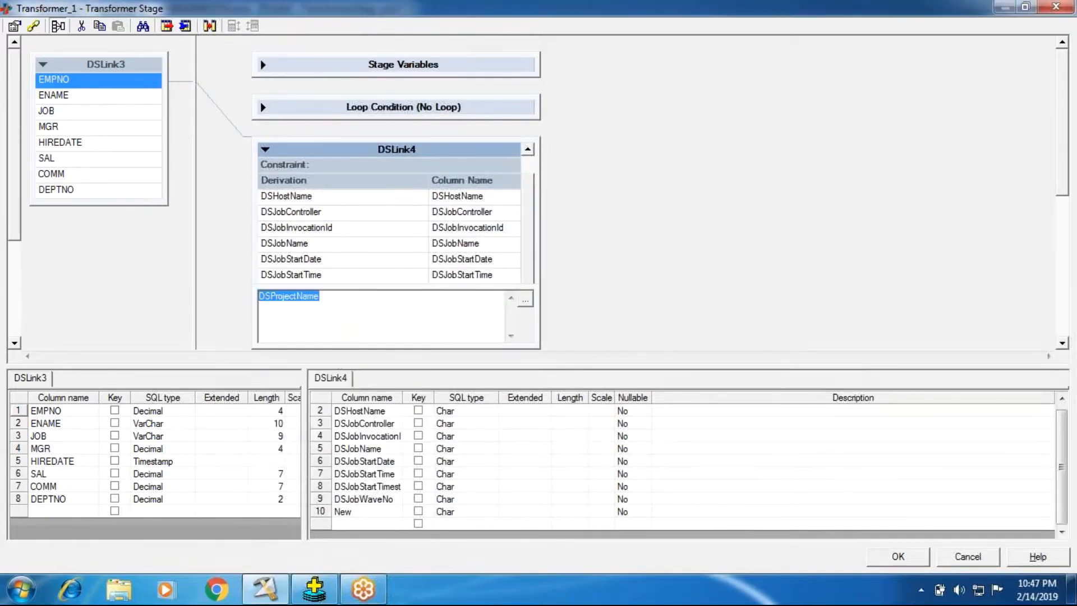
click(643, 273)
Rename the new tenth DSLink4 column to DSProjectName.
double_click(354, 513)
drag(355, 511, 239, 509)
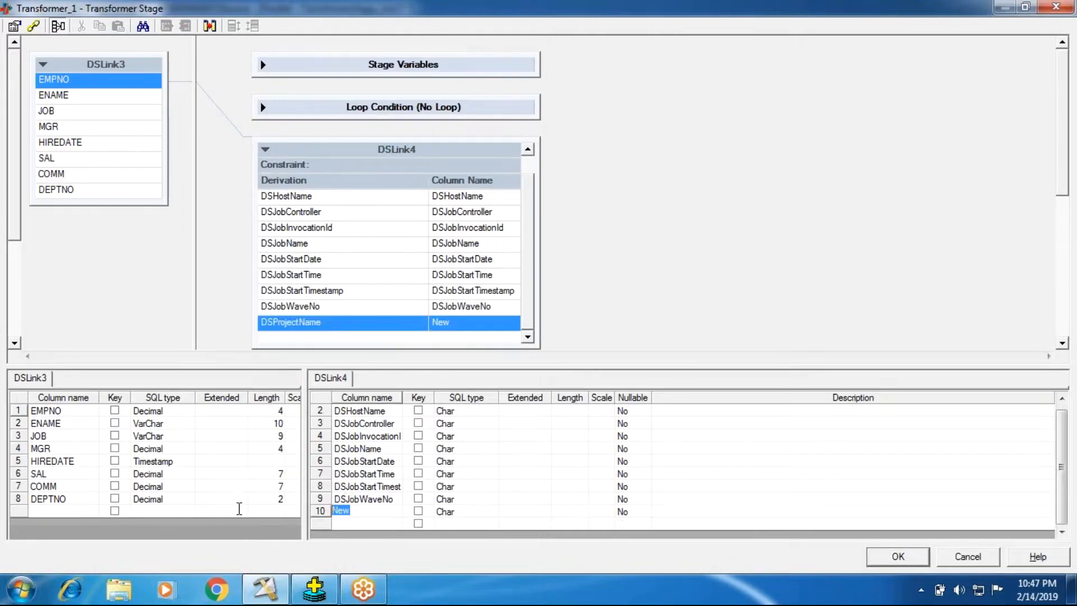
key(ctrl+v)
click(641, 273)
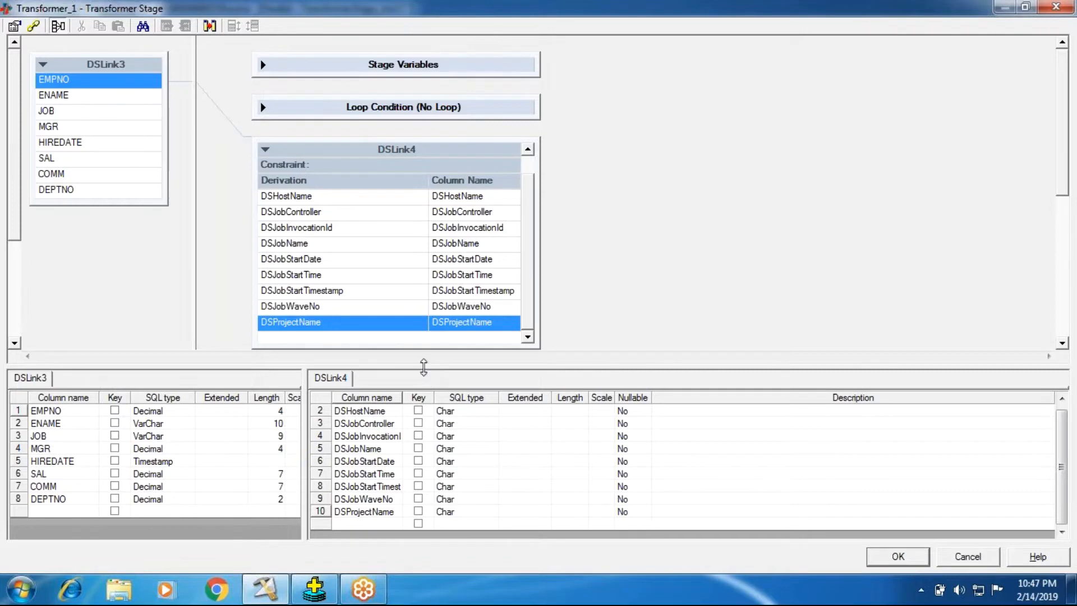
Enlarge the column definition area and review the full list of DSLink4 output columns.
drag(423, 368, 423, 303)
click(359, 350)
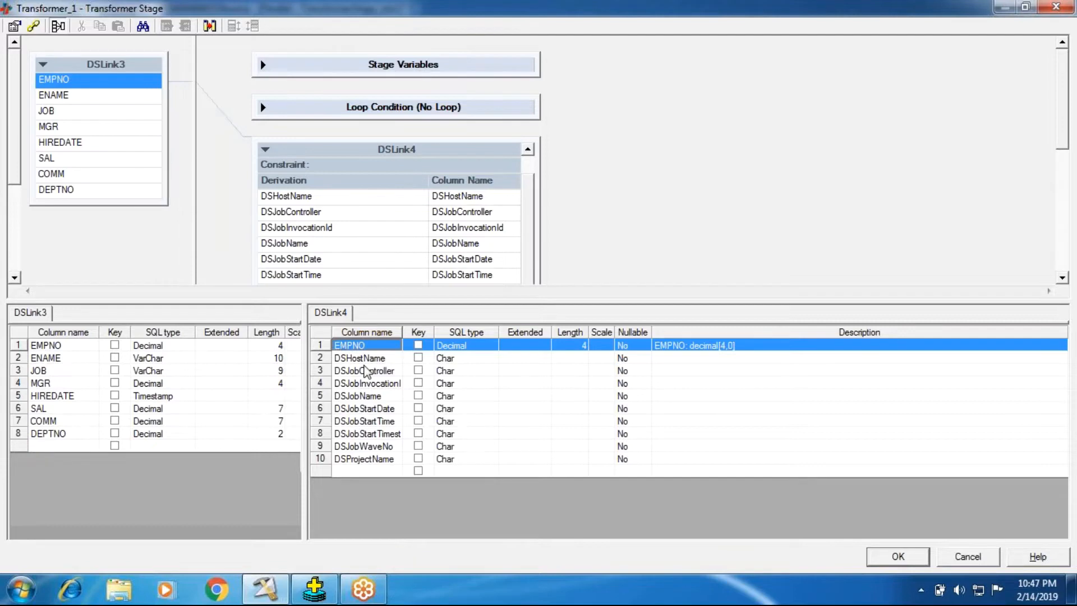
click(361, 359)
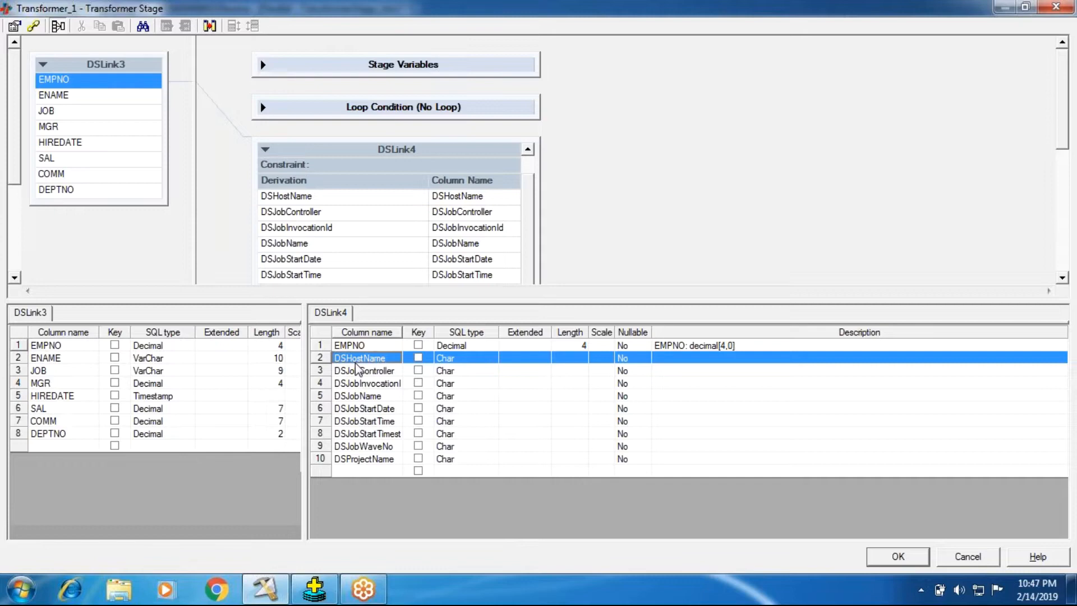
Accept the Transformer stage settings and open the DSLink4 input column definitions of the Data_Set_2 stage.
click(875, 564)
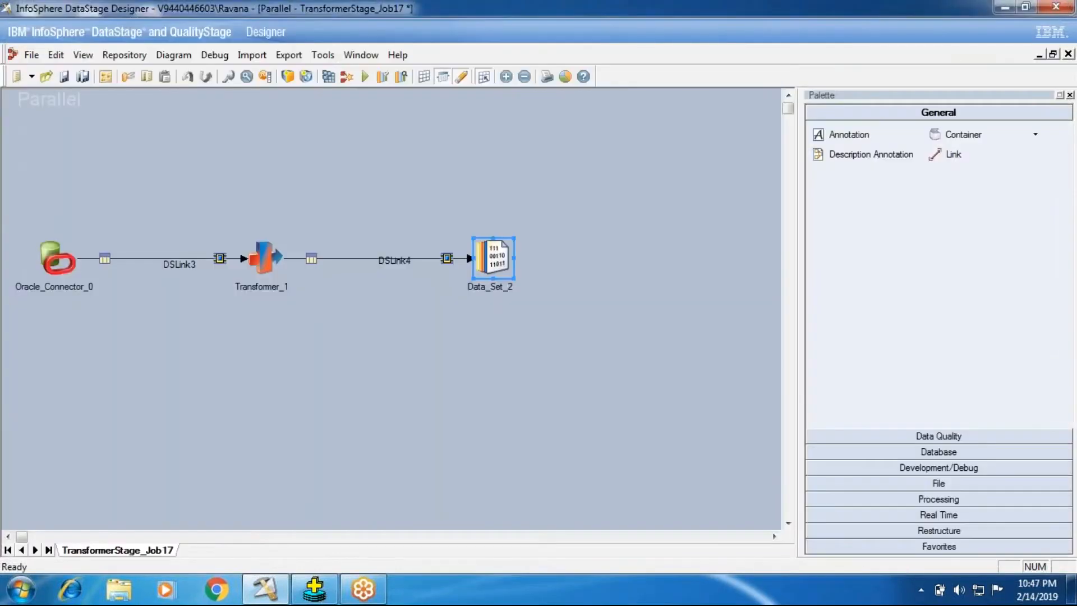
double_click(488, 282)
click(162, 97)
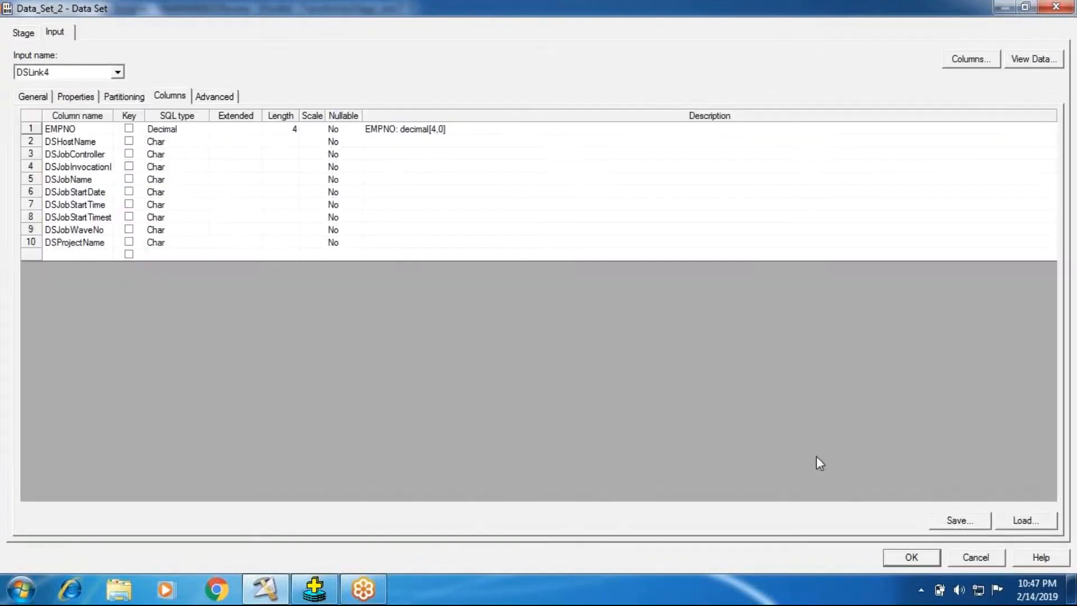
click(180, 143)
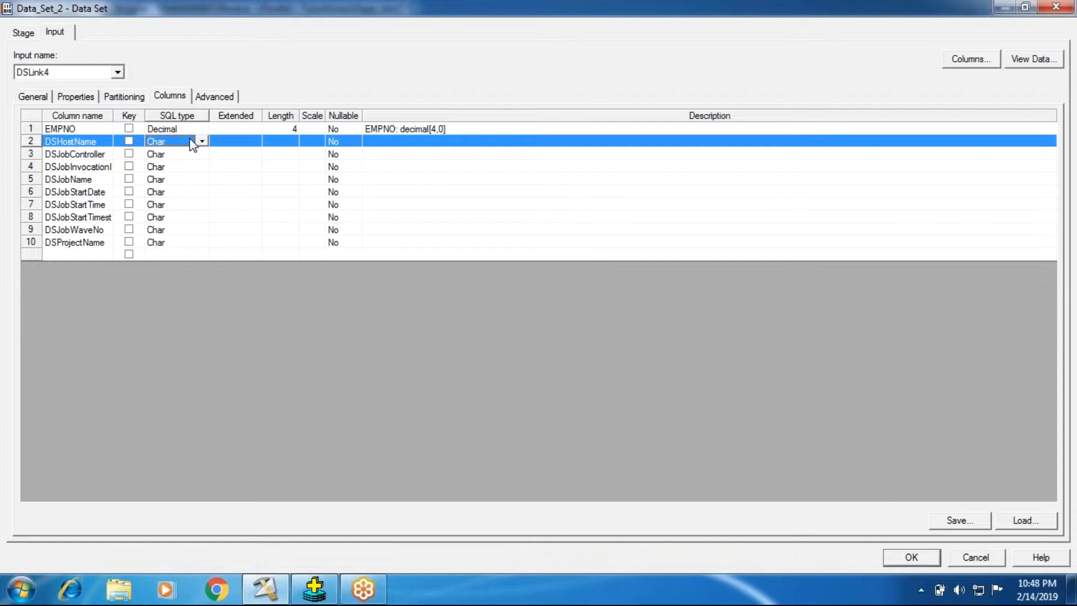
right_click(192, 145)
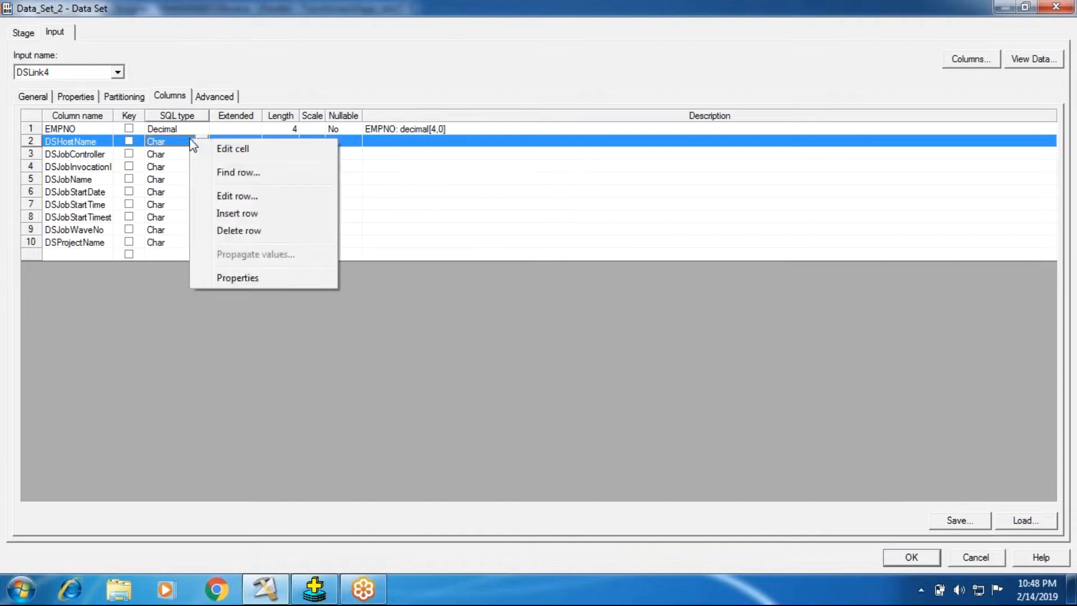
click(212, 277)
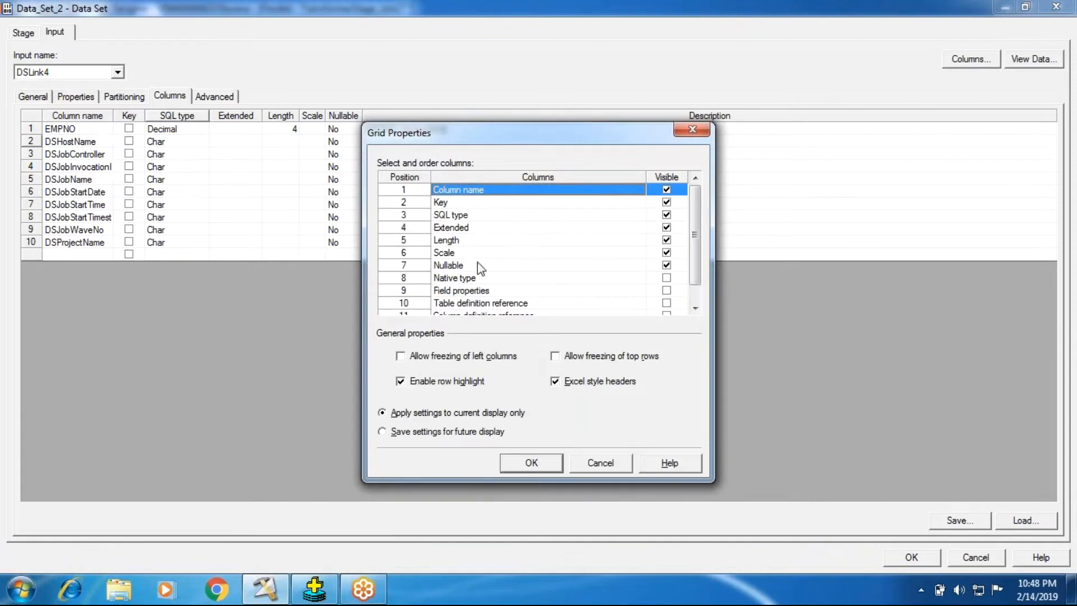
click(464, 216)
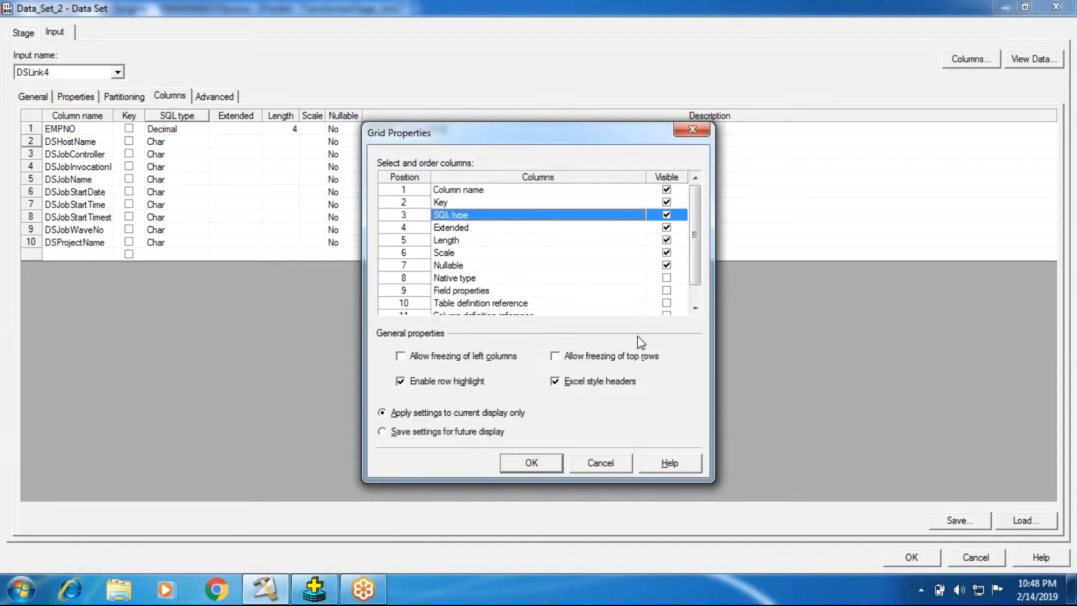
click(591, 468)
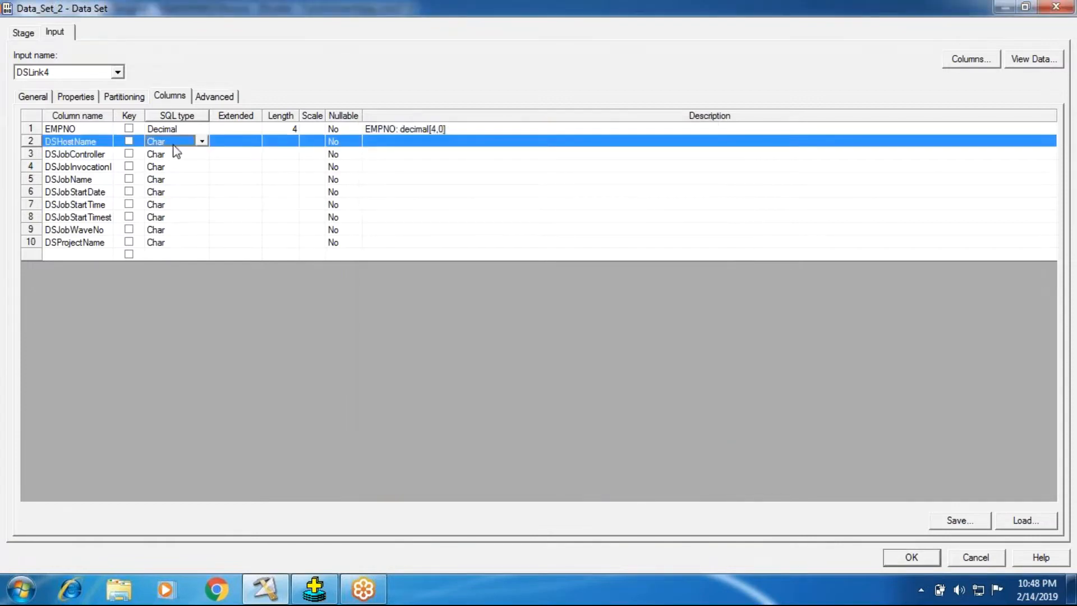
Set the SQL type of the DSHostName column to VarChar in Data_Set_2.
key(v)
key(v)
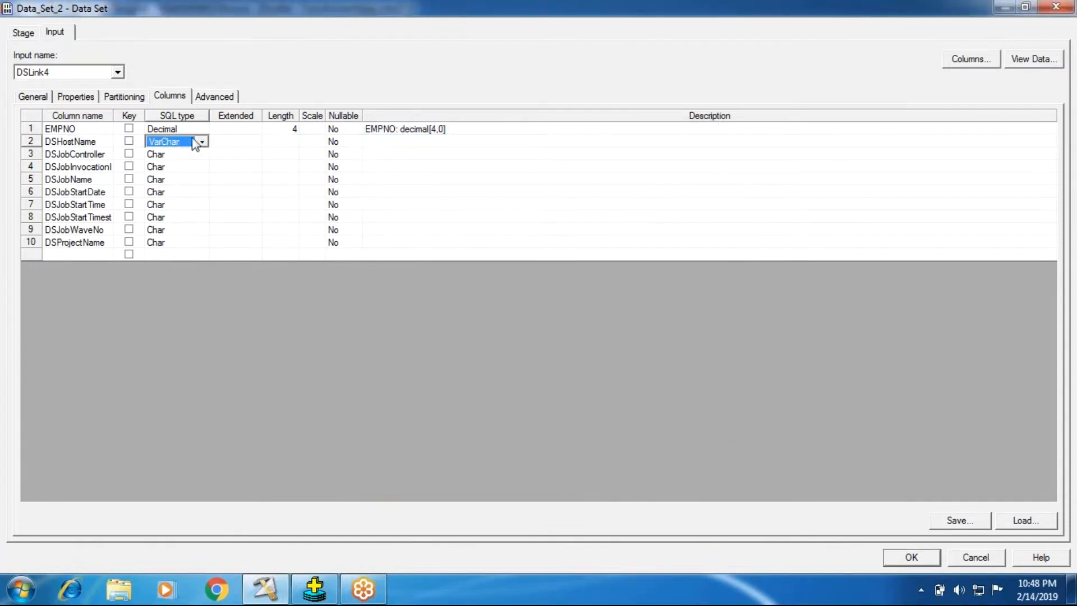
click(201, 141)
click(170, 145)
click(183, 289)
right_click(171, 148)
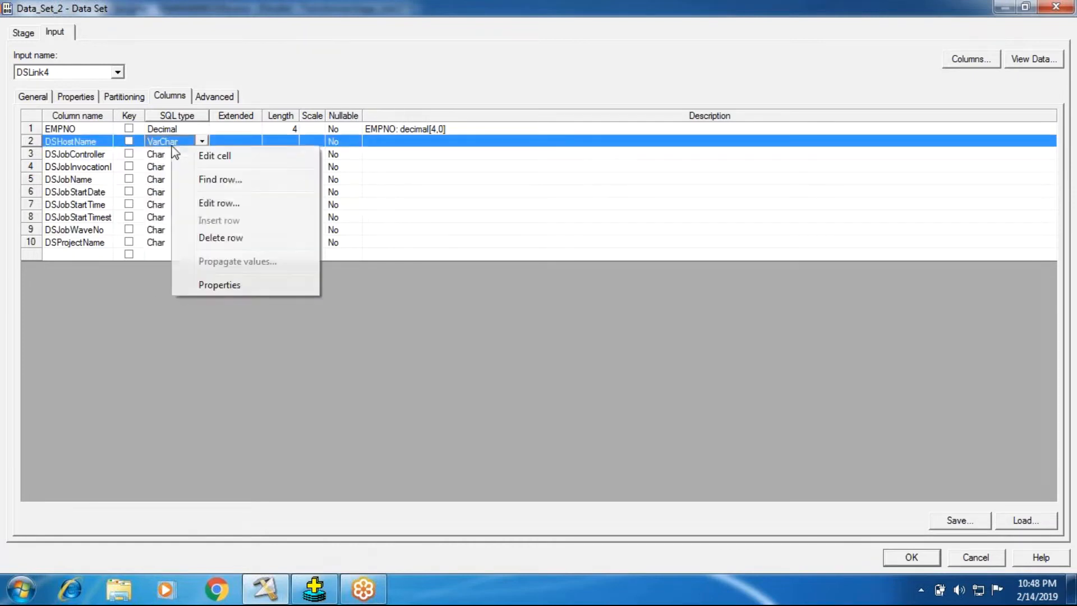
click(209, 292)
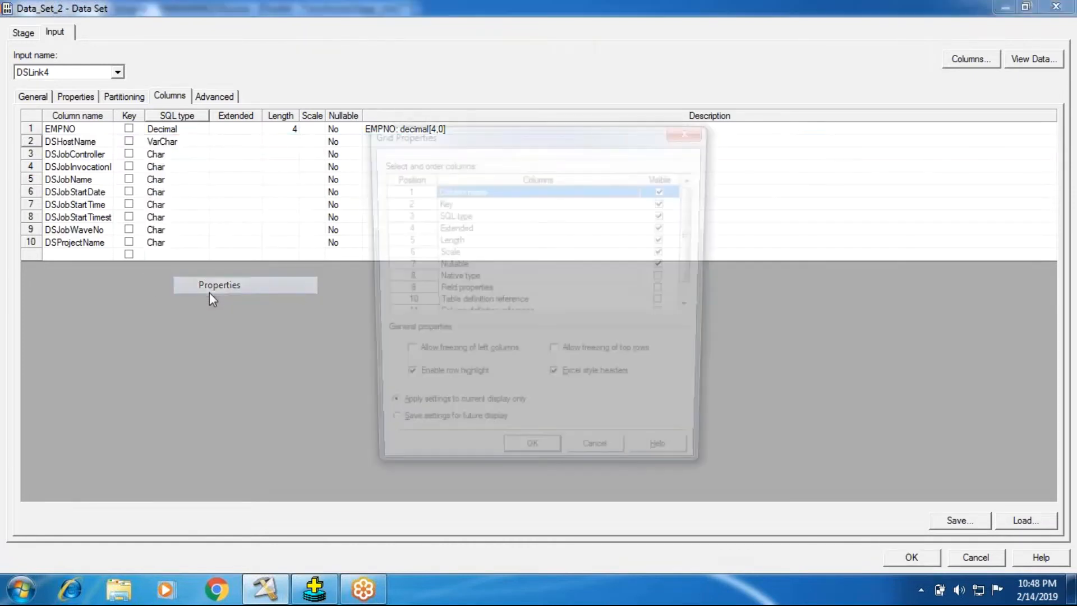
drag(698, 245, 694, 281)
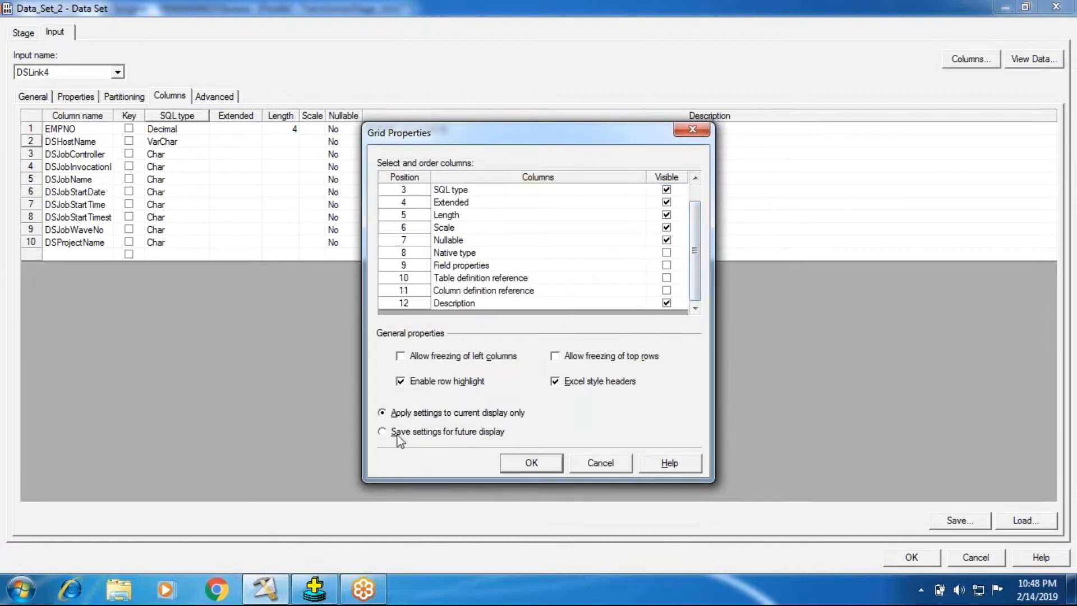
scroll(518, 266, up, 1)
click(487, 214)
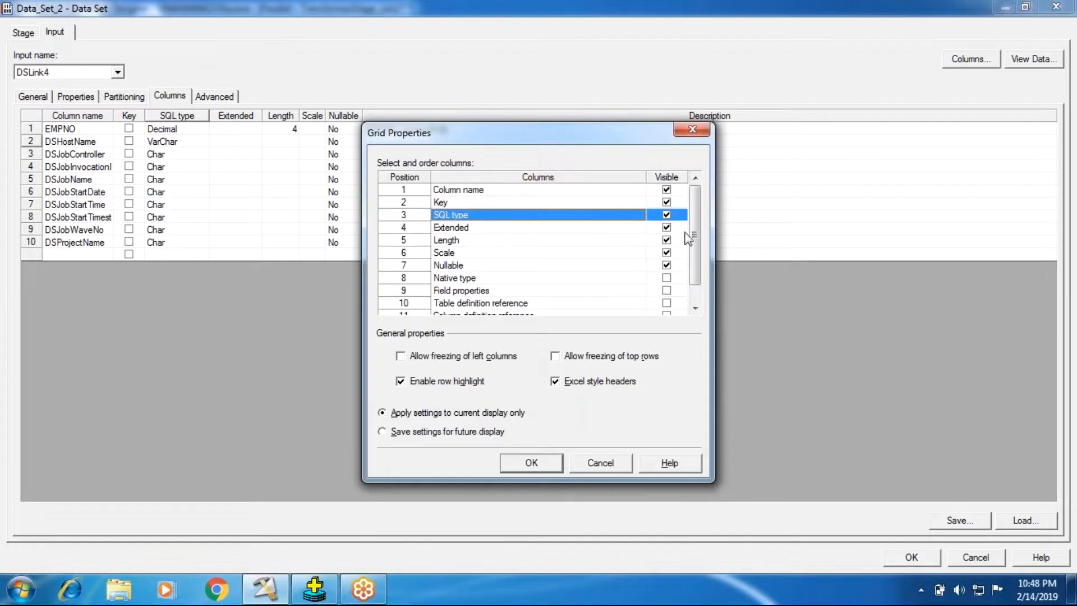
click(667, 215)
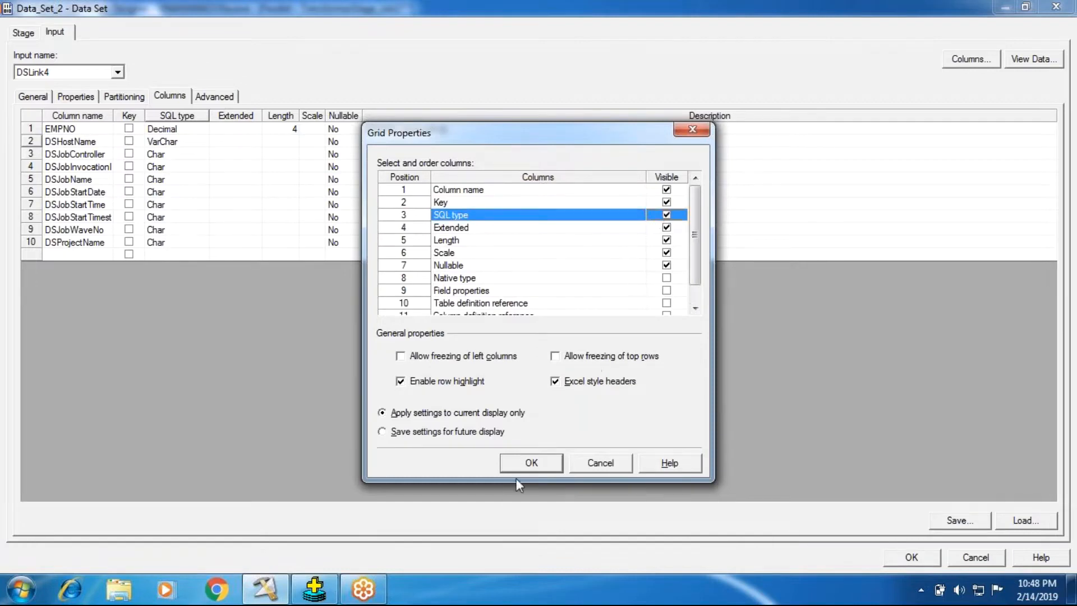
click(530, 462)
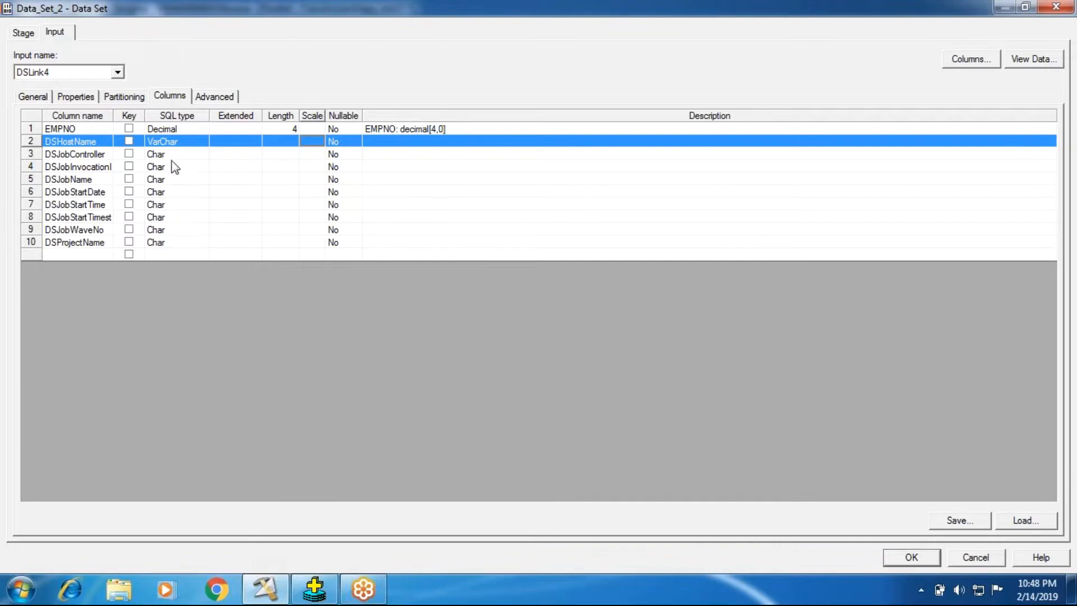
click(172, 155)
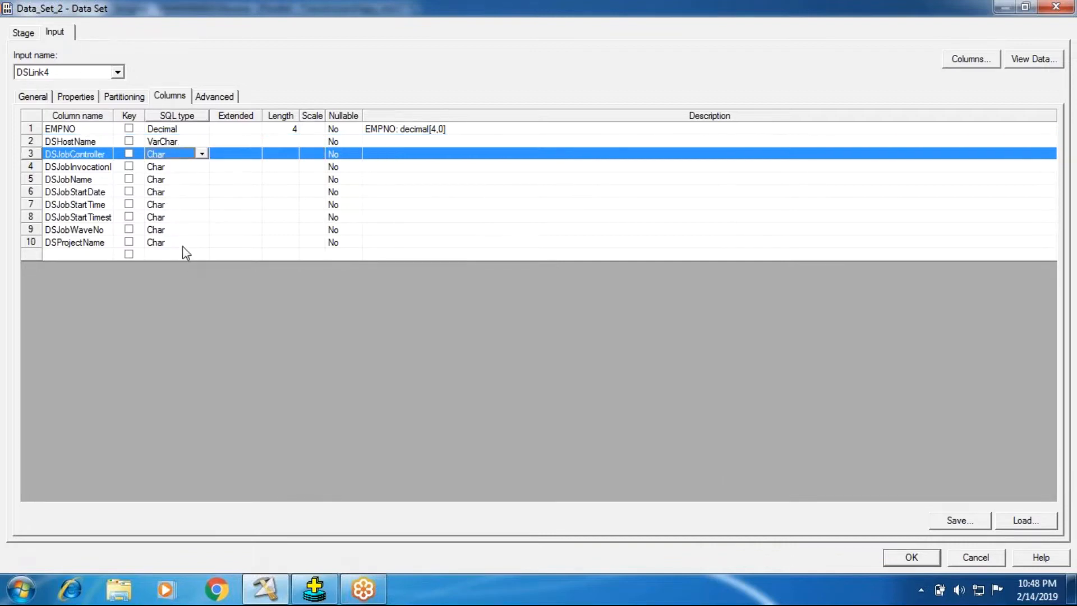
shift+click(183, 247)
right_click(164, 154)
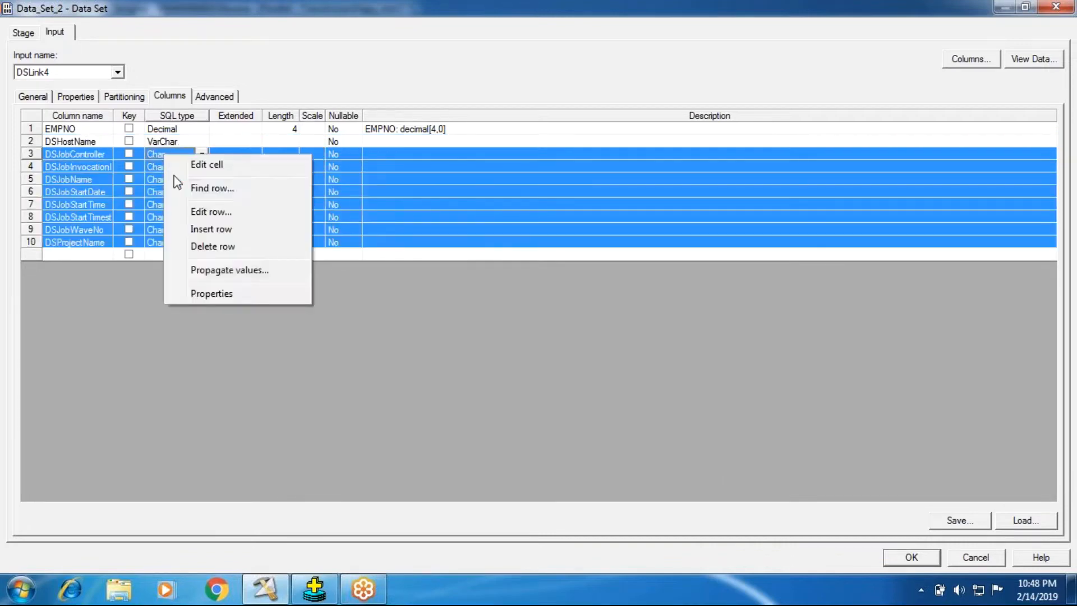
click(197, 275)
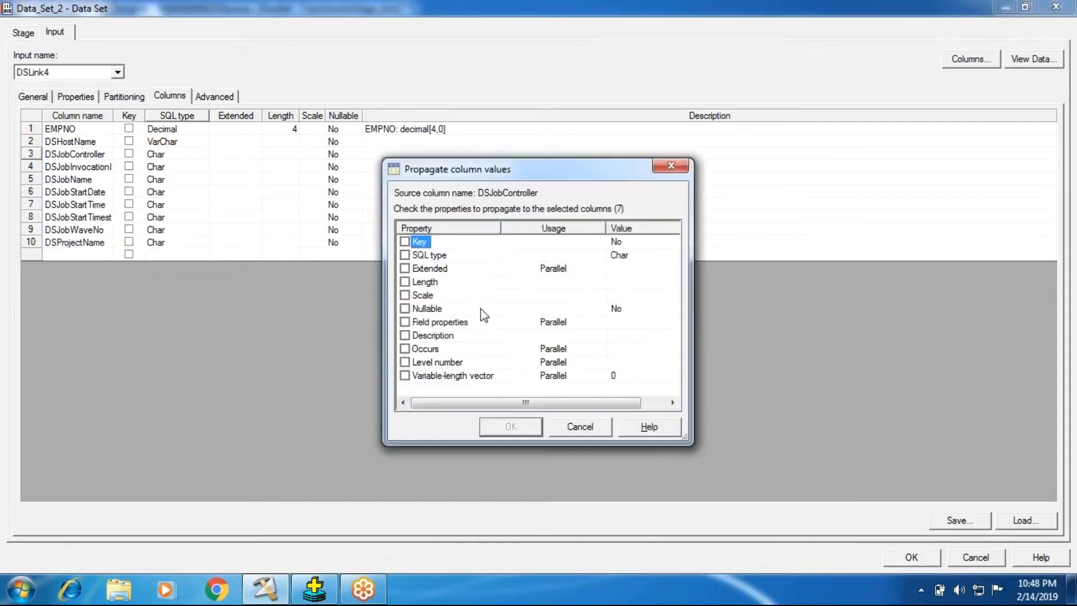
click(404, 254)
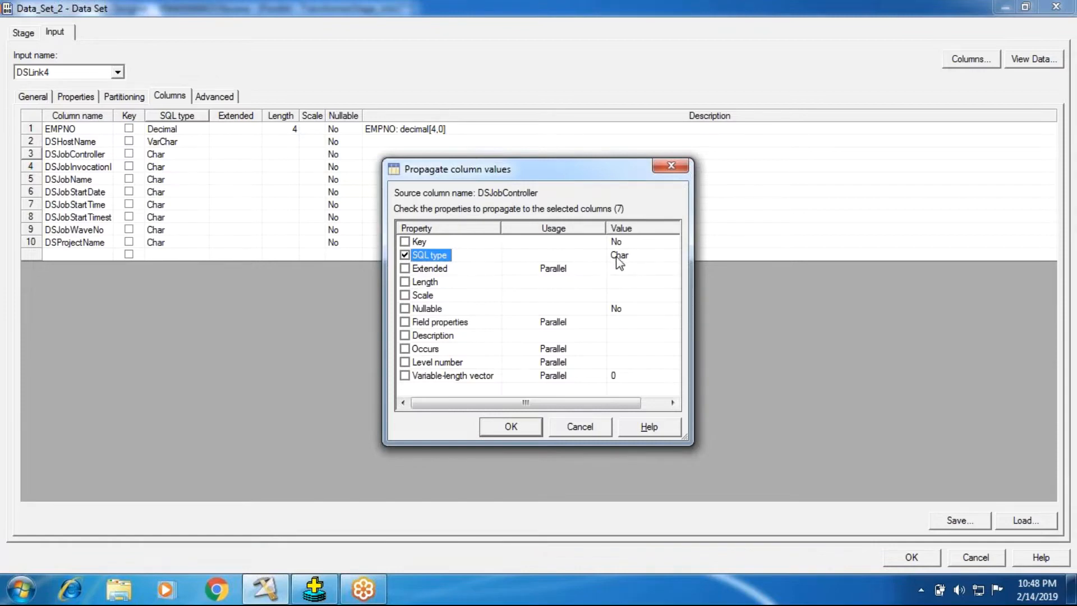
click(578, 428)
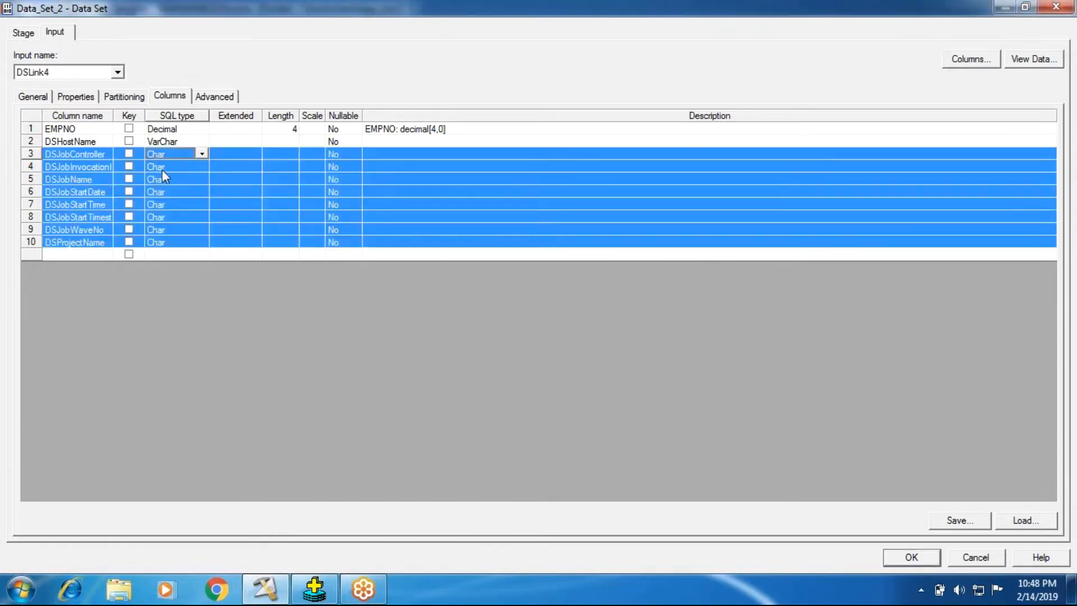
Propagate the VarChar SQL type from DSHostName to columns DSJobController through DSProjectName, and accept the Data_Set_2 settings.
click(164, 142)
right_click(166, 144)
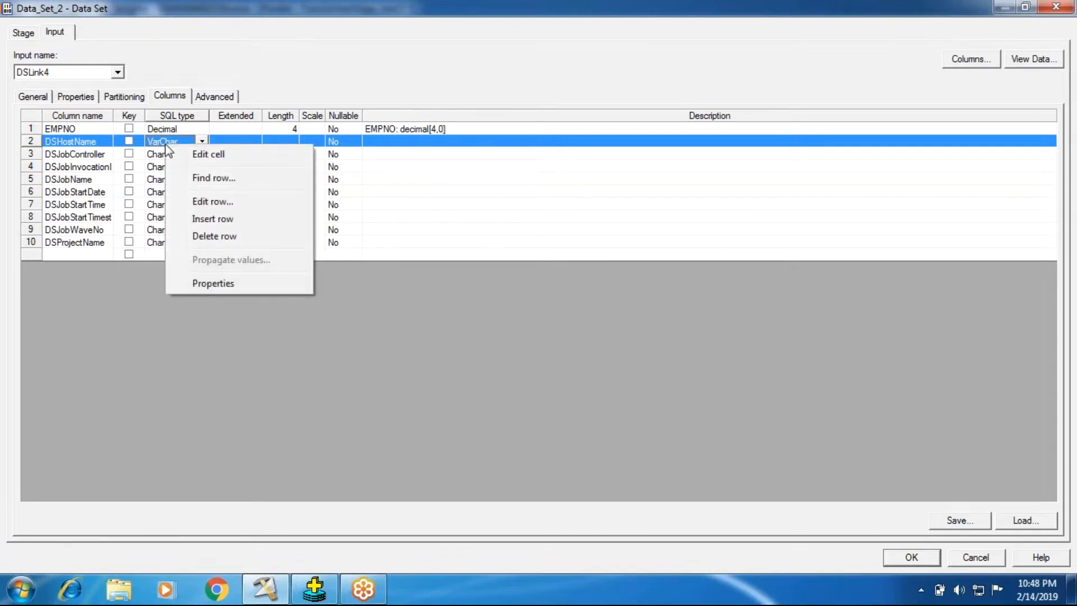
click(153, 338)
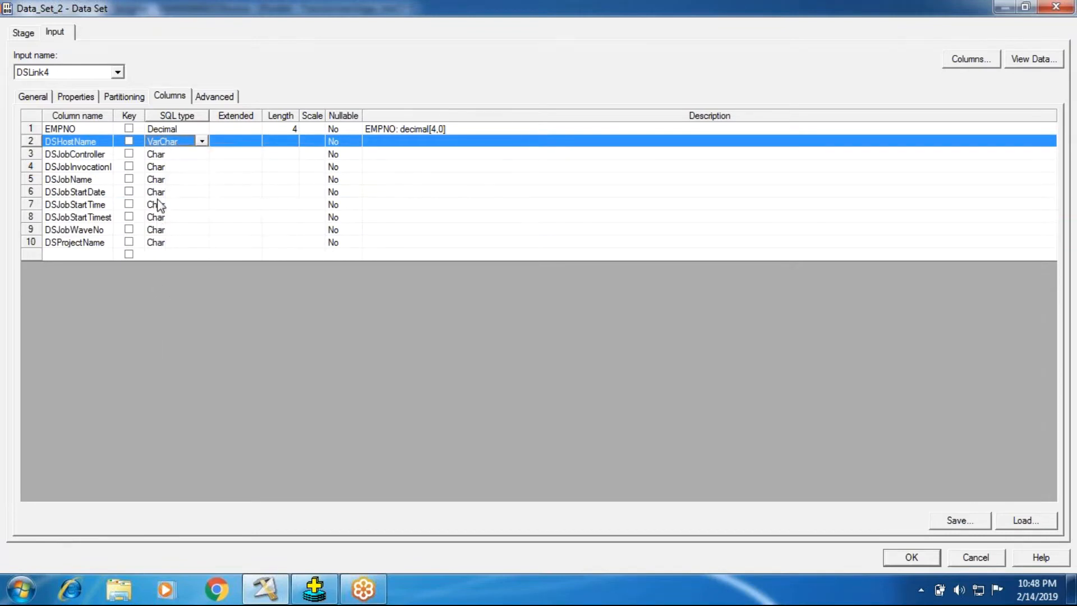
shift+click(155, 245)
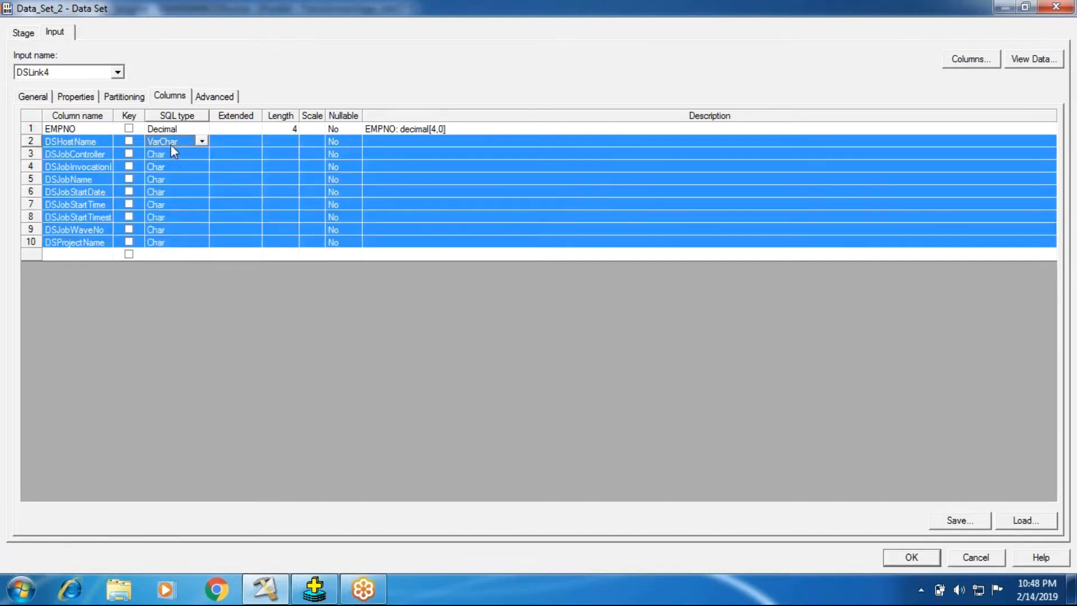
right_click(171, 145)
click(202, 260)
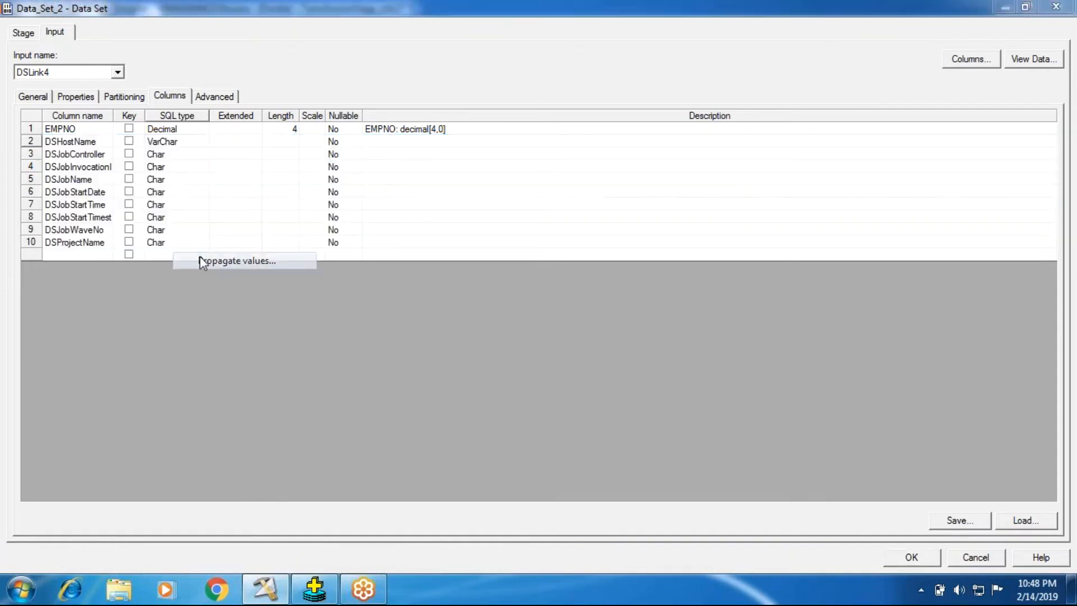
click(404, 255)
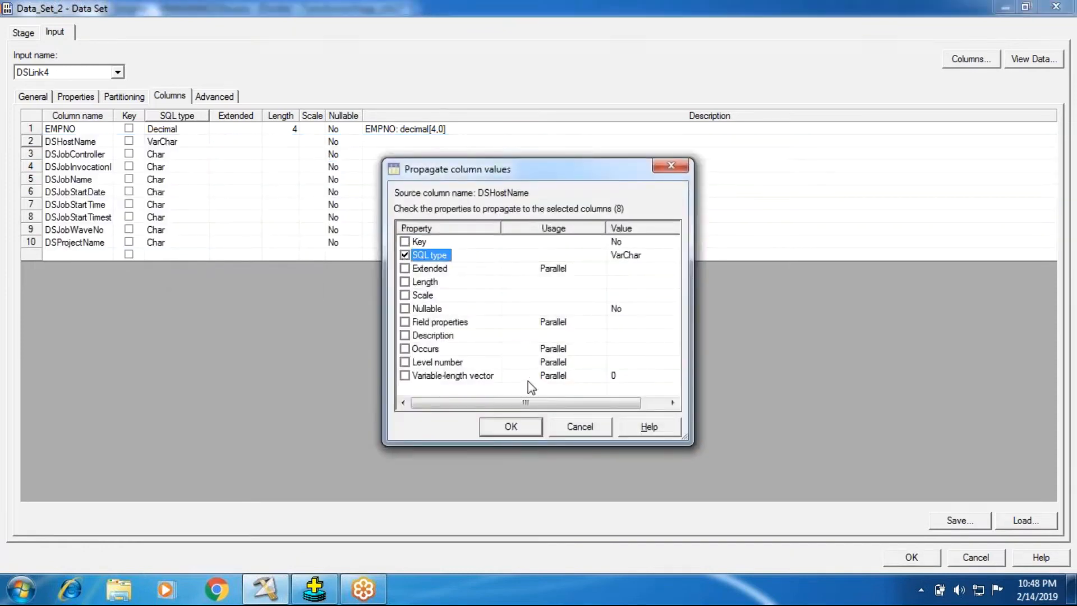
click(505, 426)
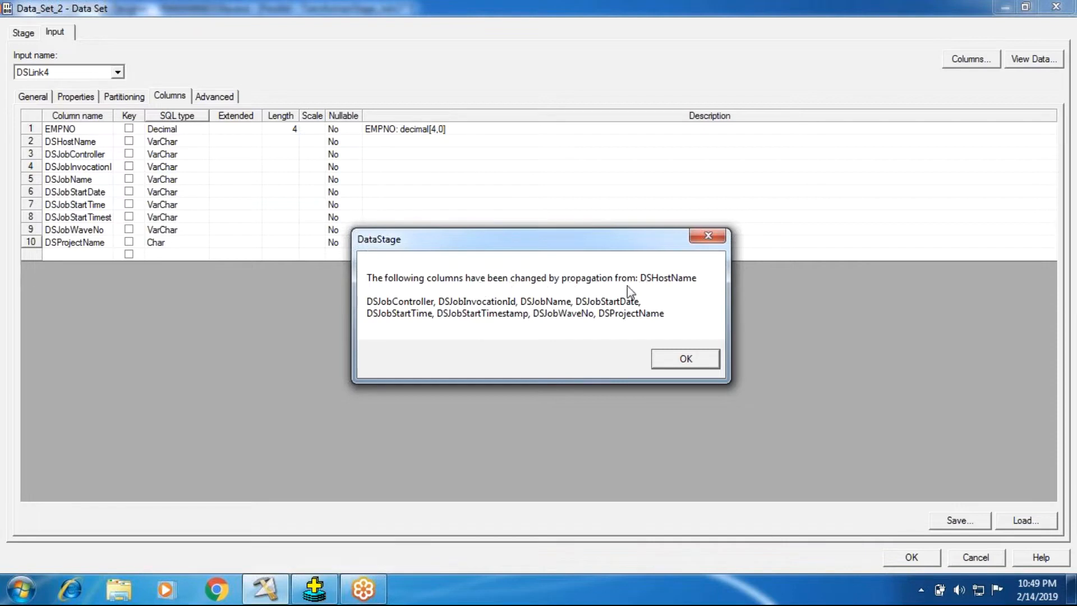
click(705, 365)
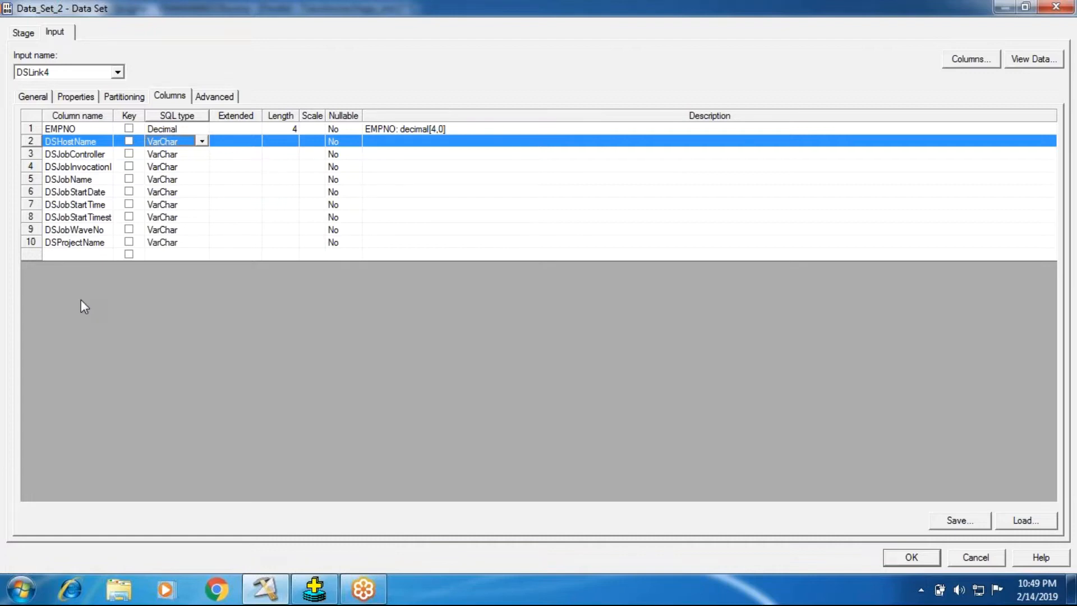
click(887, 561)
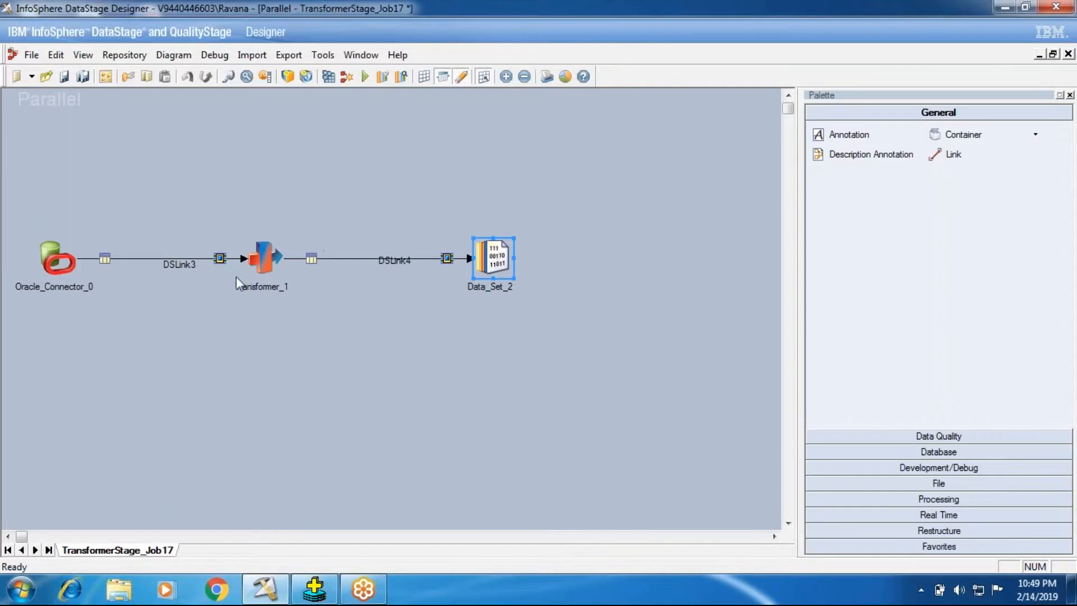
Check the SQL types of the DSLink4 output columns in Transformer_1 and close the stage.
click(266, 267)
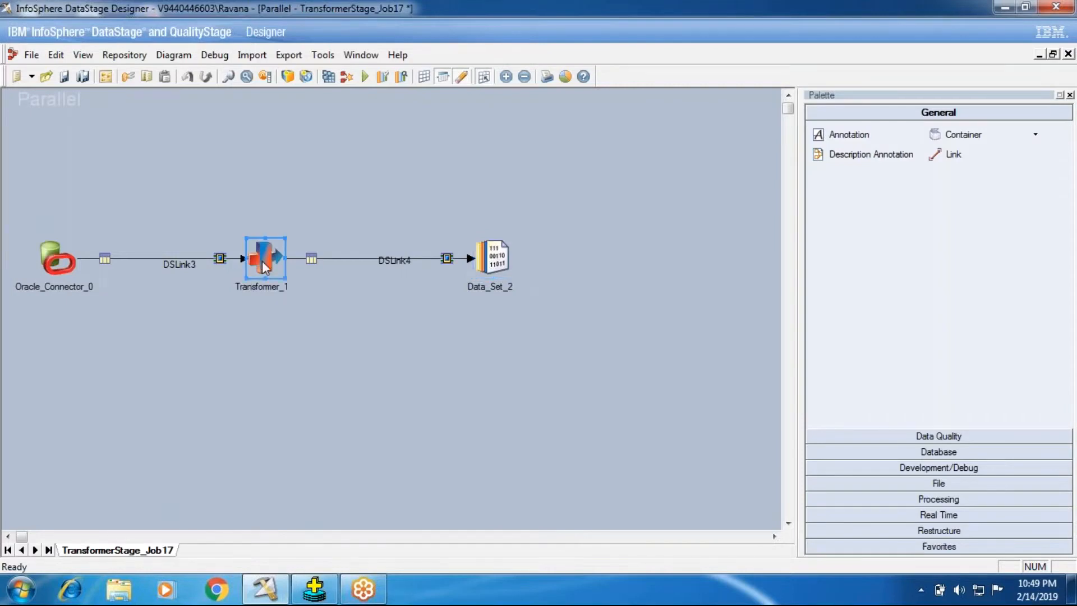
double_click(266, 267)
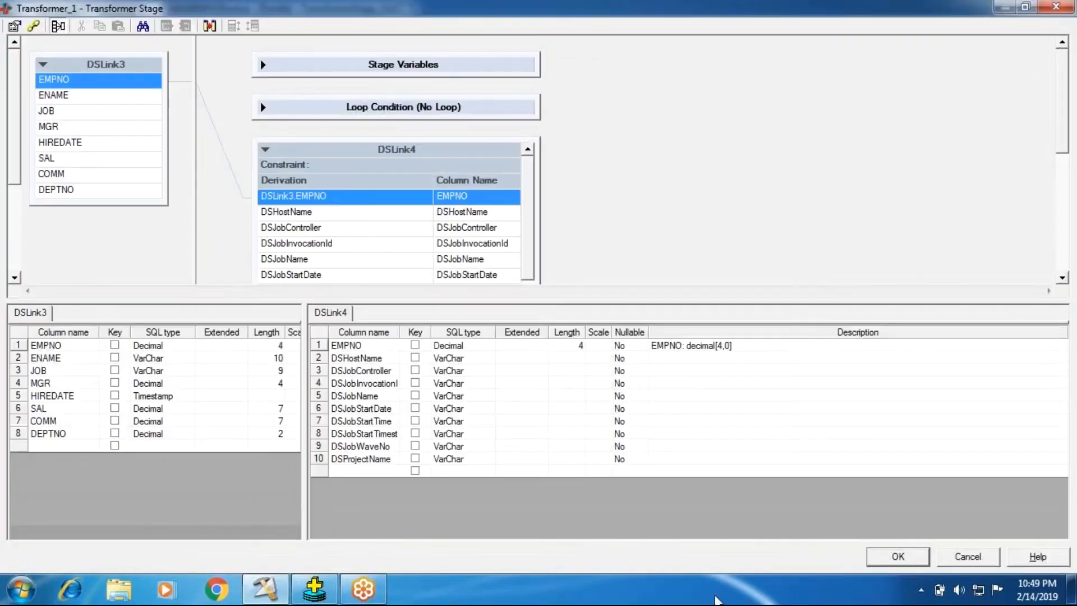
click(898, 556)
Save and compile TransformerStage_Job17, and run the compiled job.
click(345, 76)
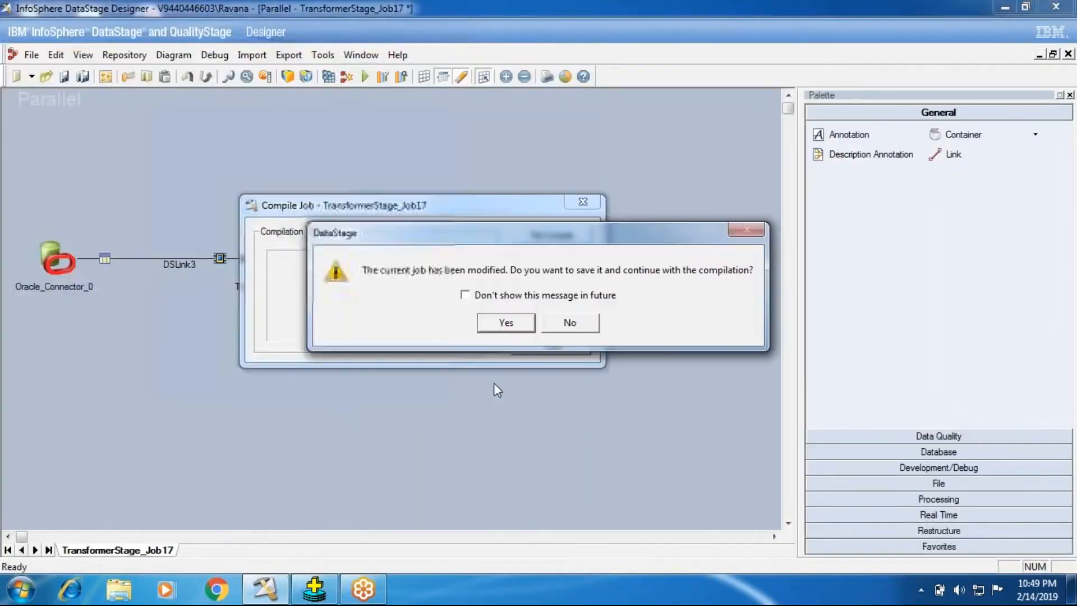
click(492, 324)
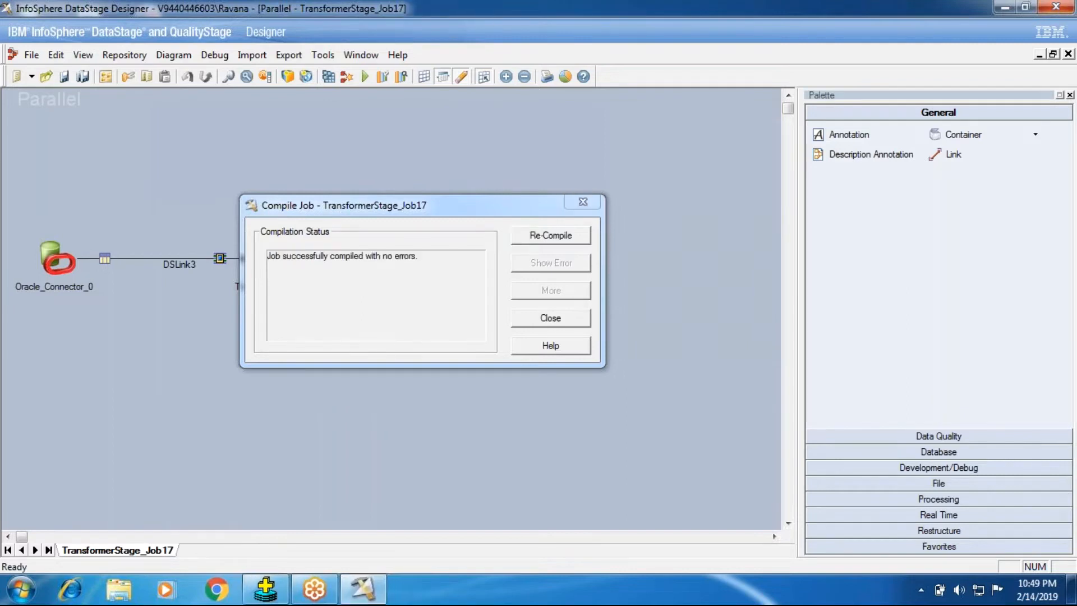
click(570, 320)
click(365, 77)
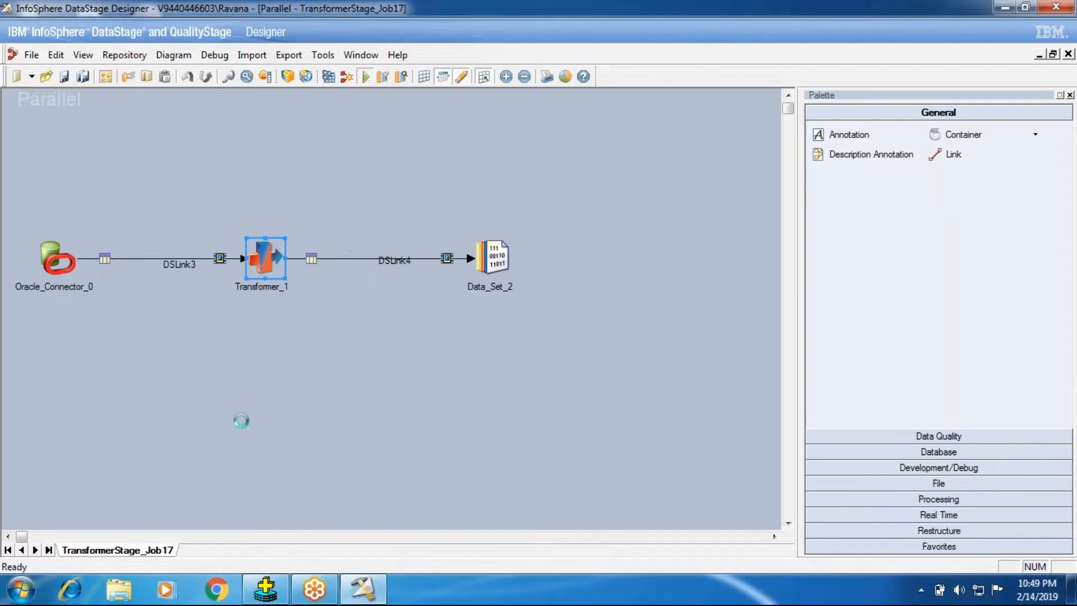
click(213, 337)
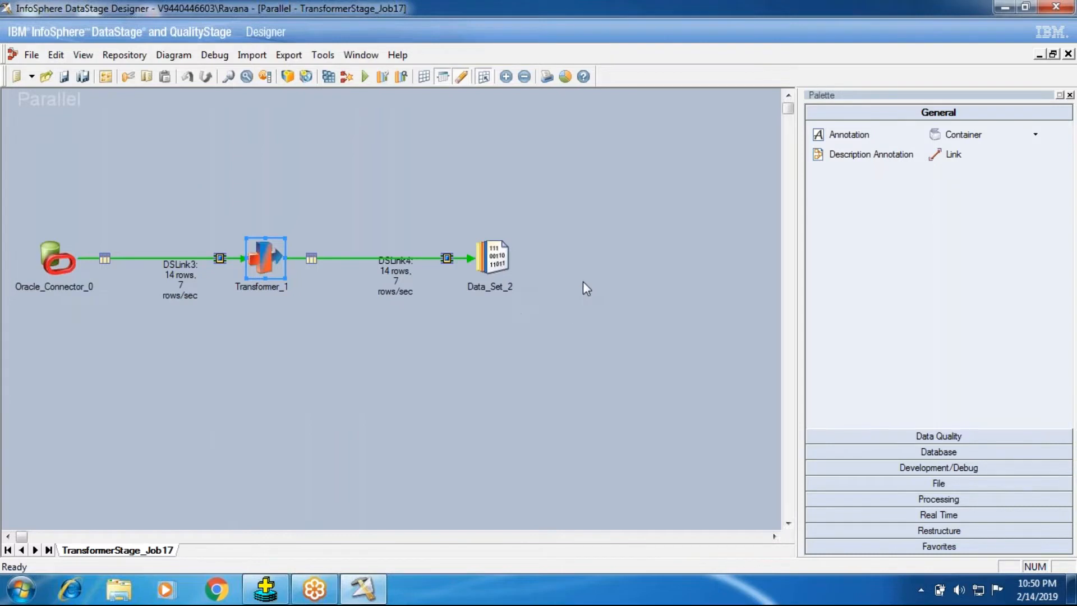
View the DSLink4 data written to Data_Set_2, displaying up to 100 rows.
right_click(483, 260)
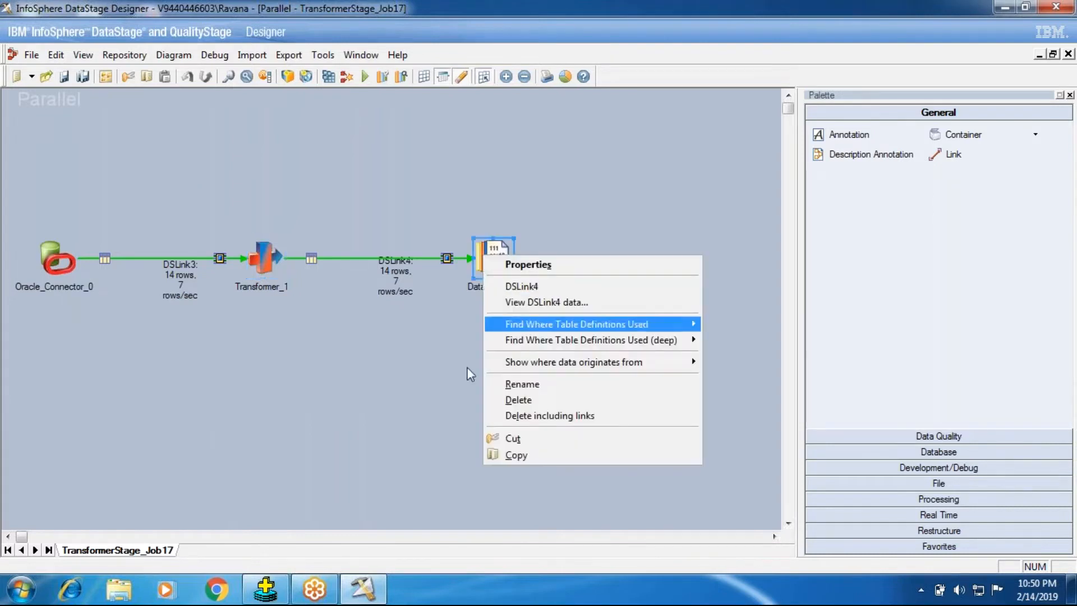
click(418, 399)
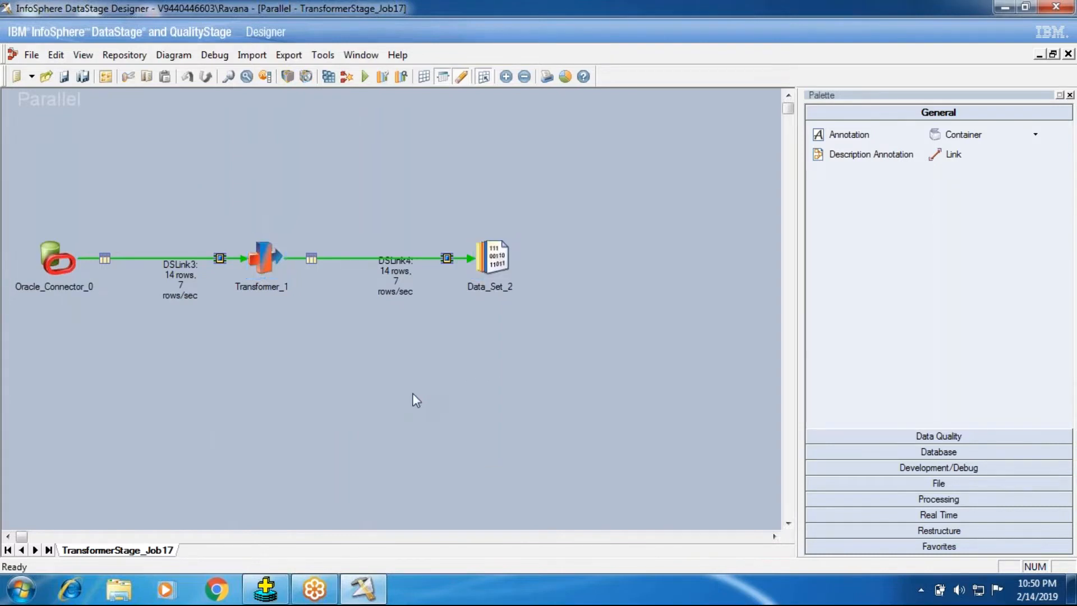
right_click(491, 259)
click(506, 306)
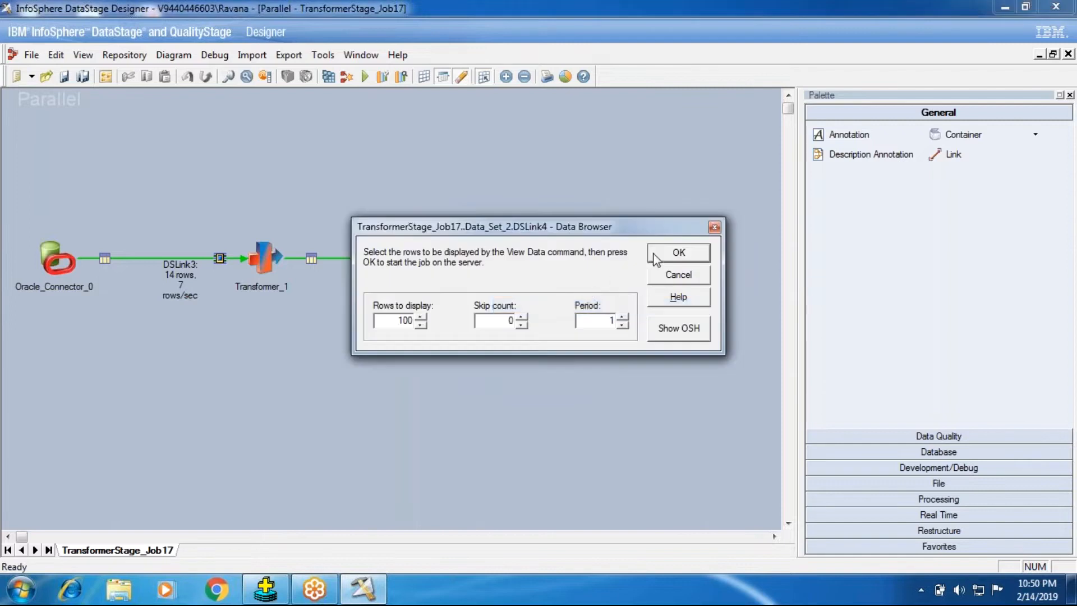
click(703, 251)
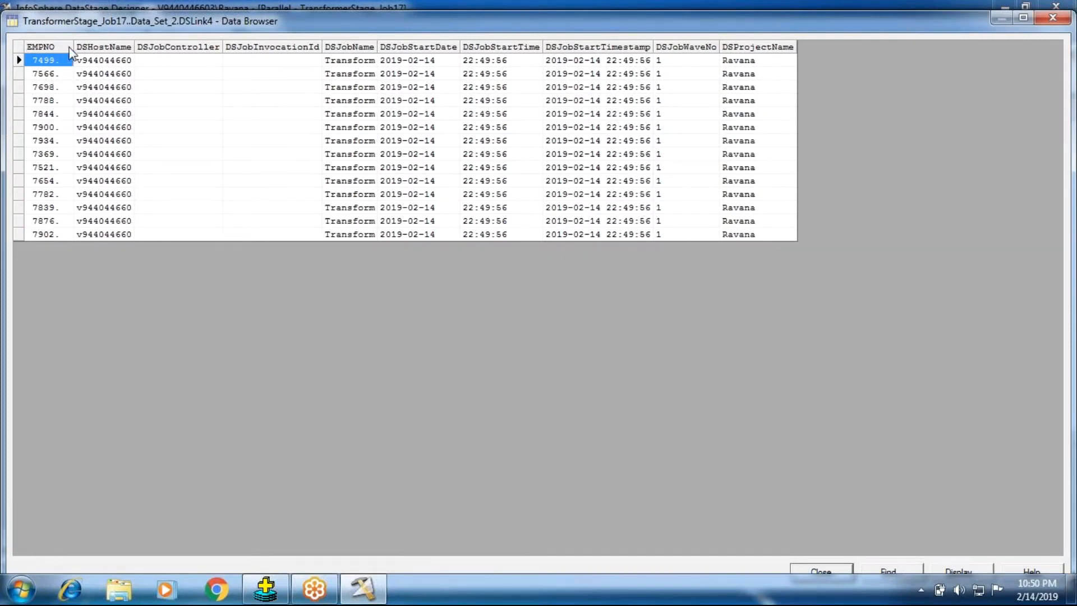
Narrow the EMPNO column and widen the macro columns in the data browser to read their full values.
drag(74, 47, 26, 47)
drag(96, 47, 132, 47)
drag(221, 47, 243, 47)
drag(342, 47, 550, 47)
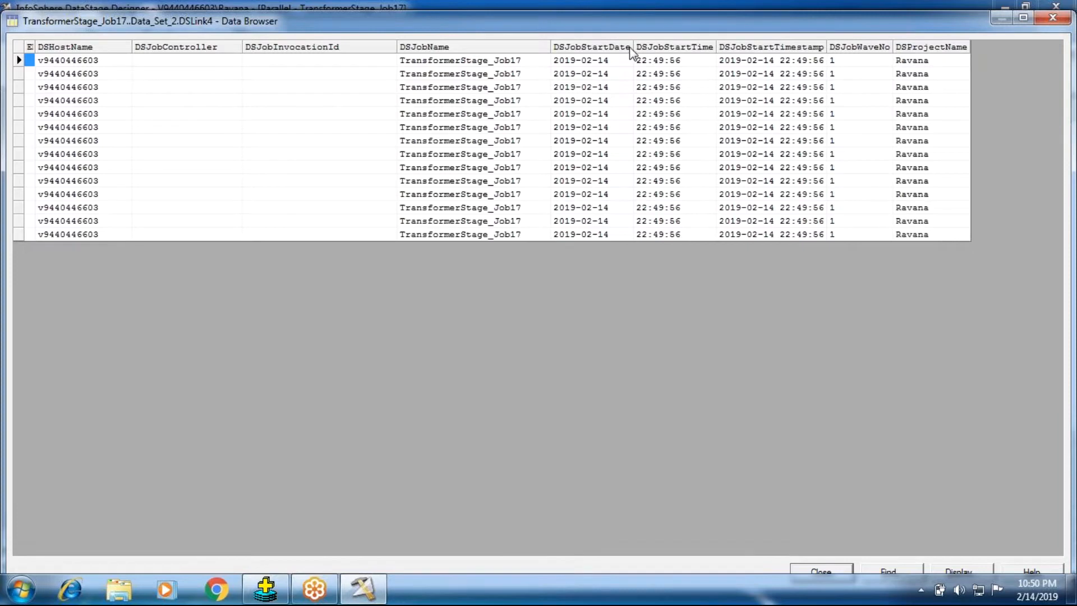
drag(633, 47, 654, 47)
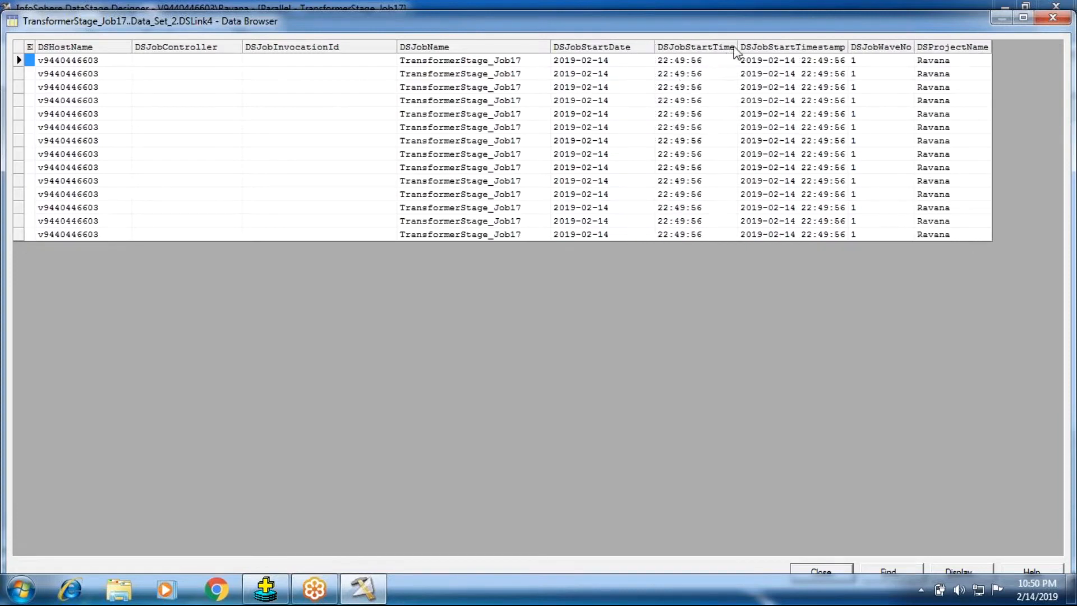
drag(738, 48, 775, 48)
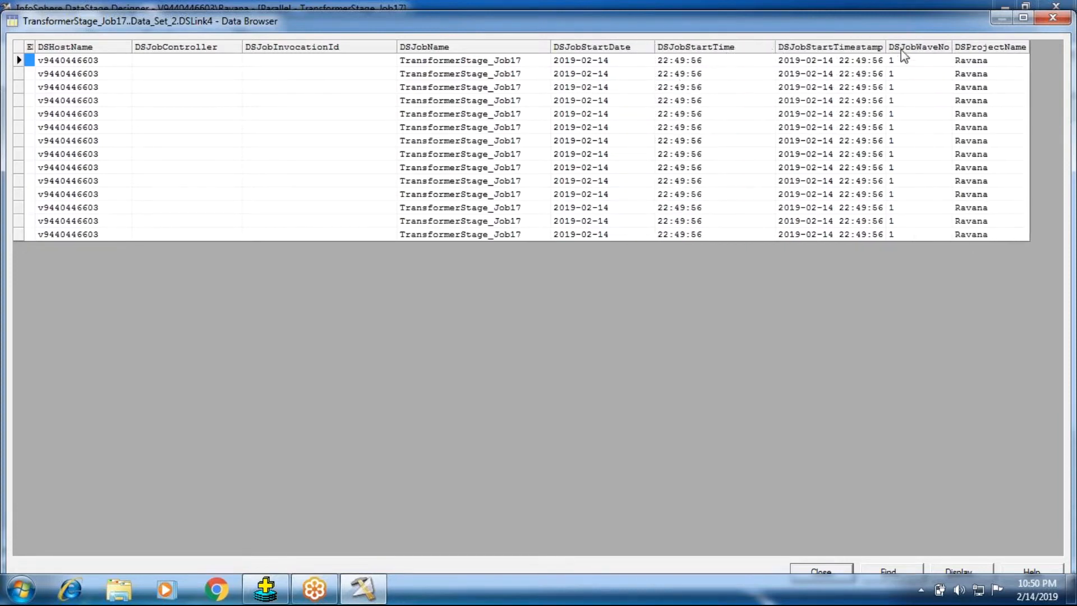
drag(887, 47, 894, 47)
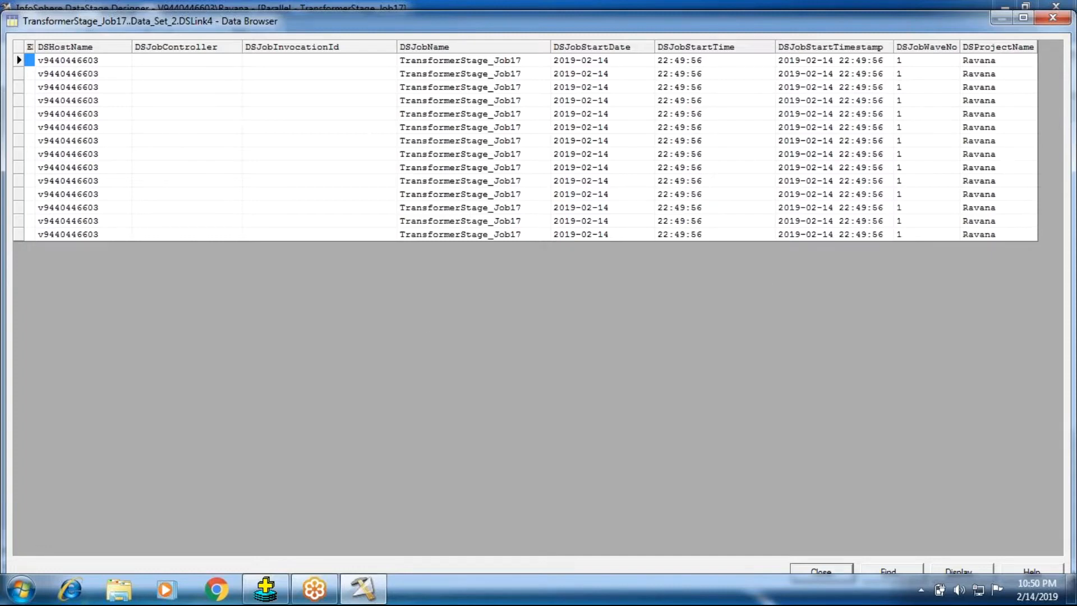
Launch Designer Client from the desktop and highlight the host name, without its port, in the services tier field of the login dialog.
click(1071, 595)
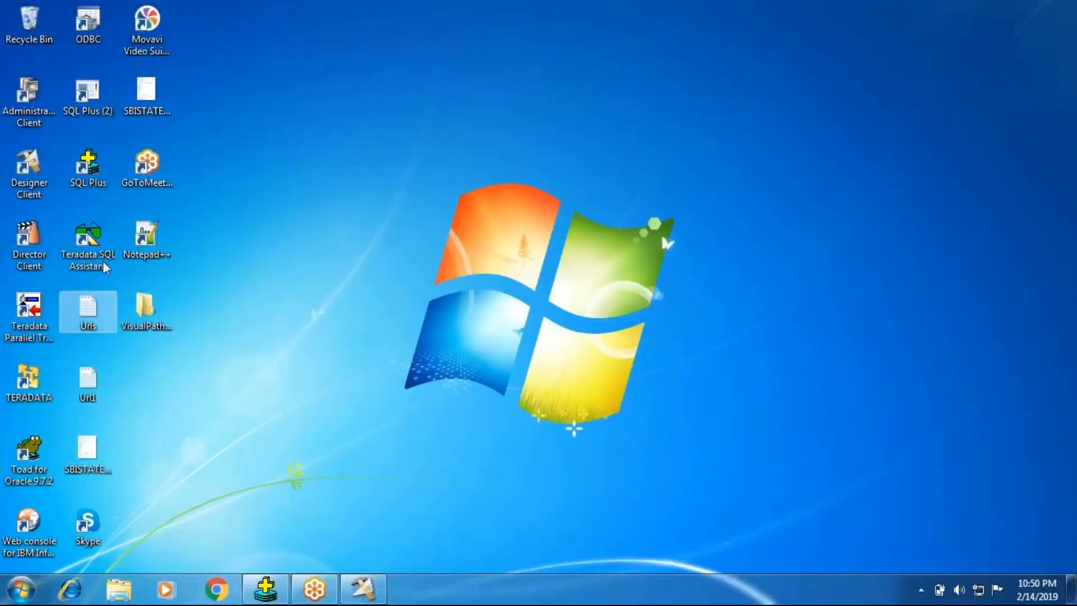
double_click(35, 166)
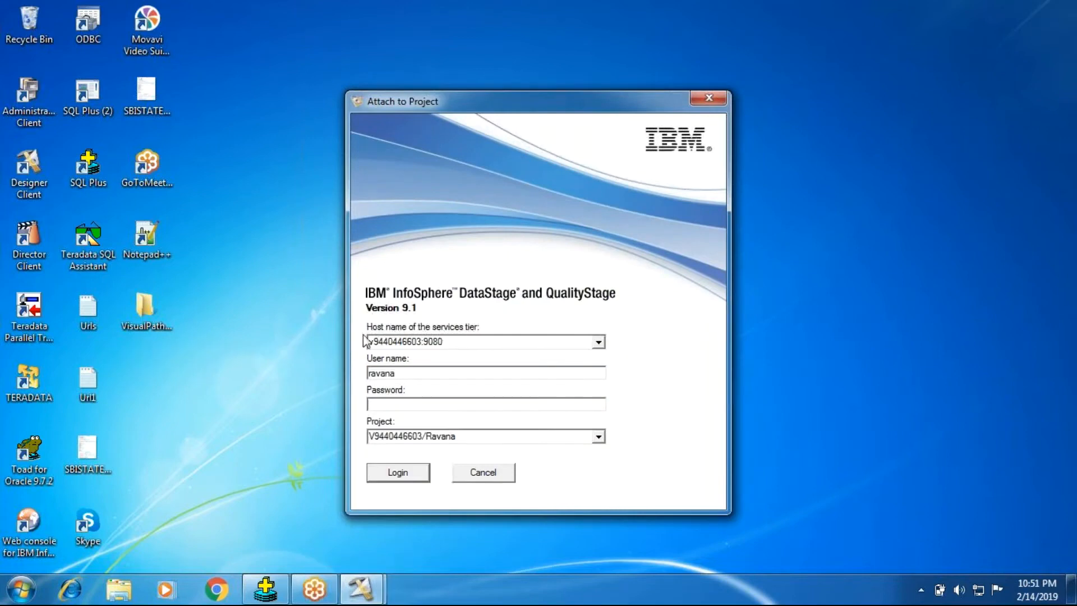
double_click(417, 342)
drag(422, 343, 367, 343)
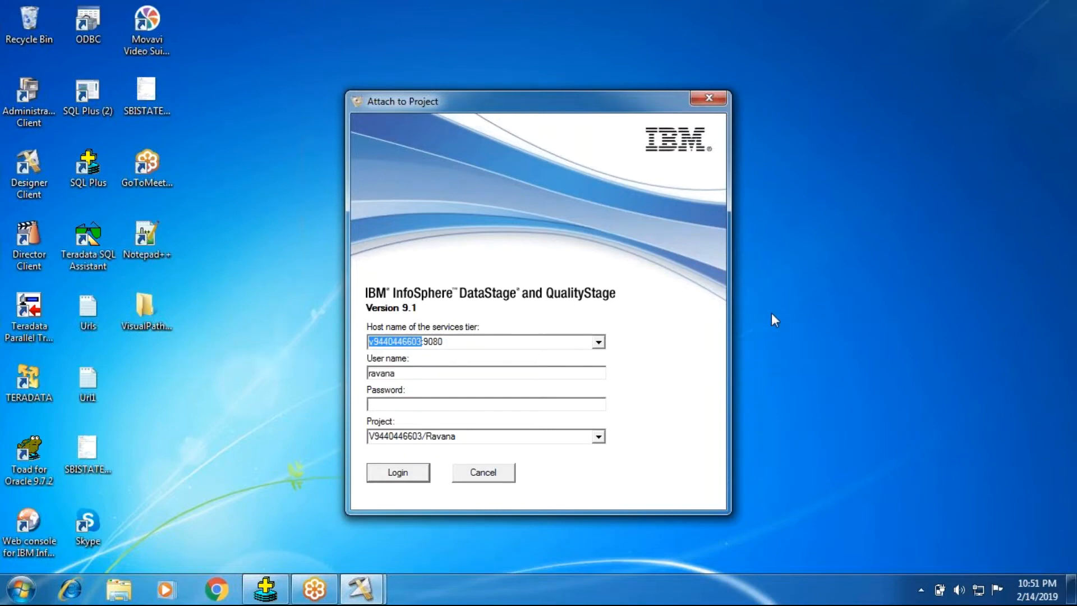
Return to the open data browser and compare the DSHostName values with the host name in the login dialog.
click(386, 342)
click(360, 589)
click(305, 504)
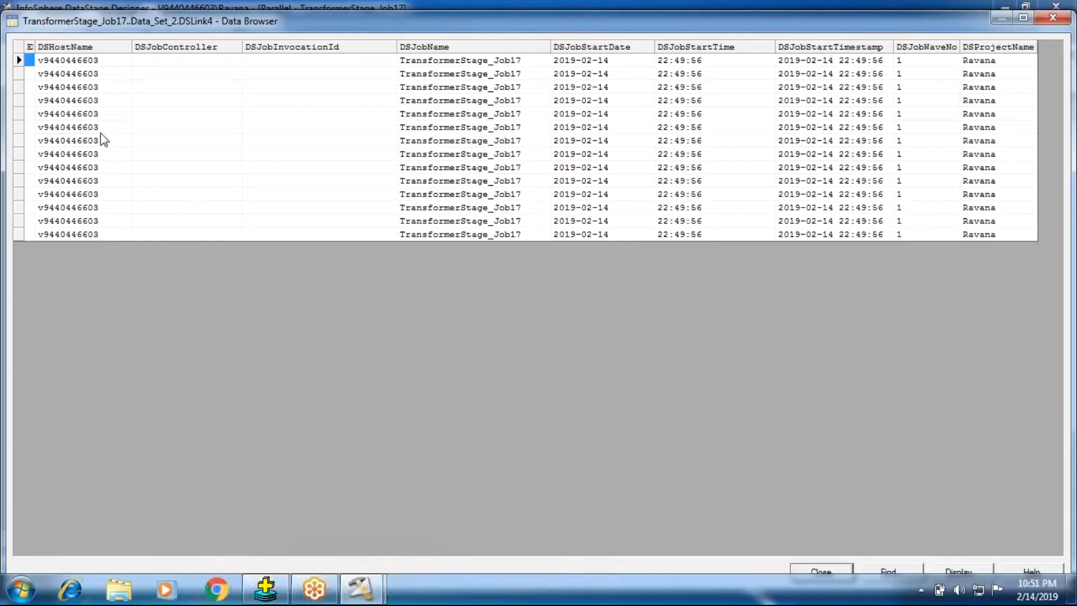
click(91, 62)
click(82, 74)
click(67, 103)
click(66, 127)
click(64, 166)
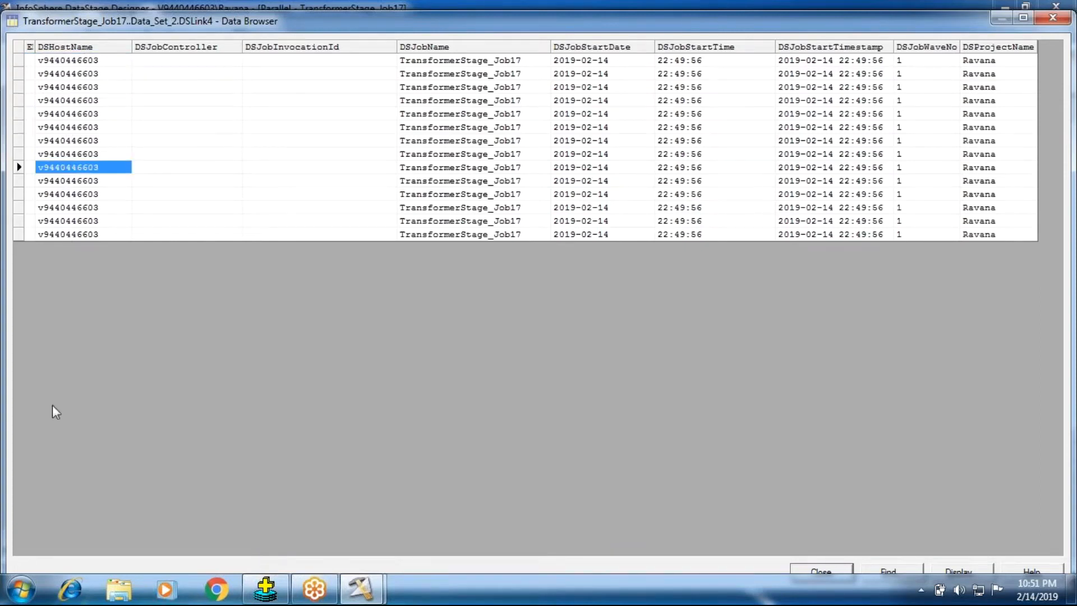
View the computer's system properties to check its computer name against DSHostName, and close the window.
click(21, 589)
right_click(244, 382)
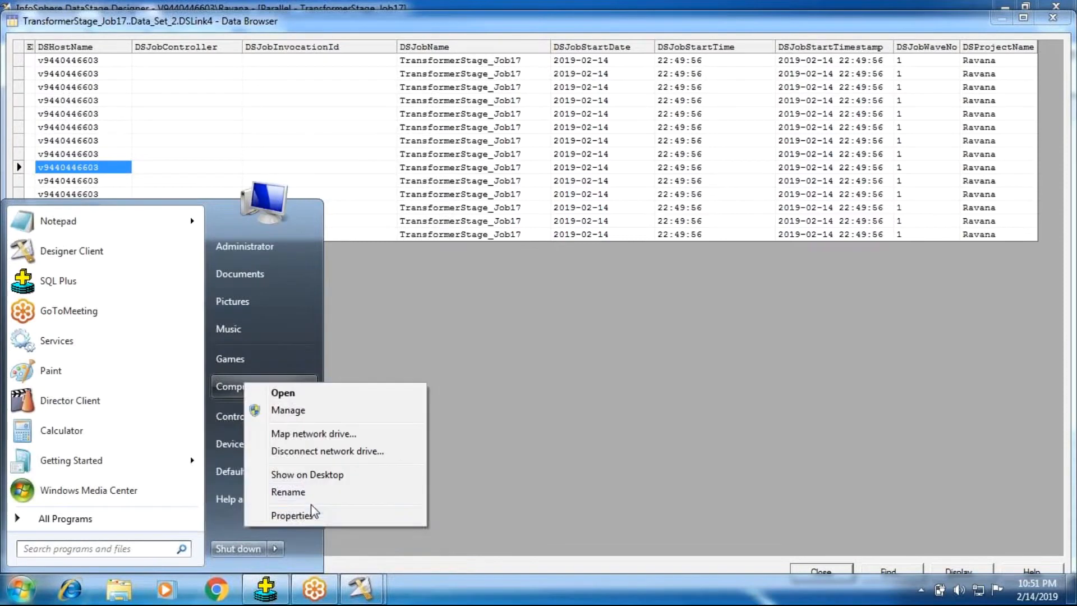
click(301, 514)
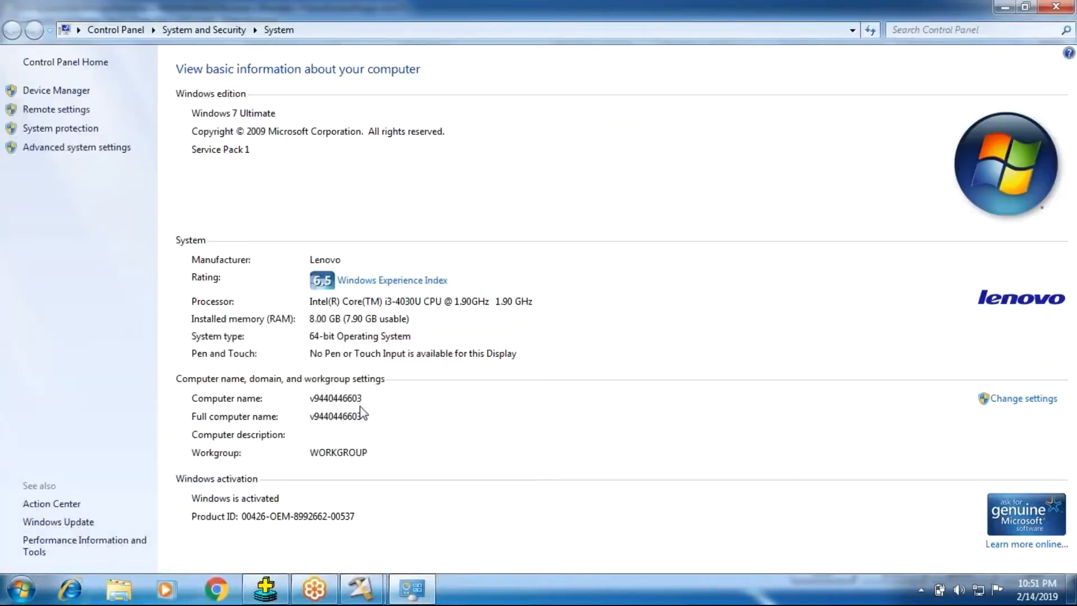
click(1056, 6)
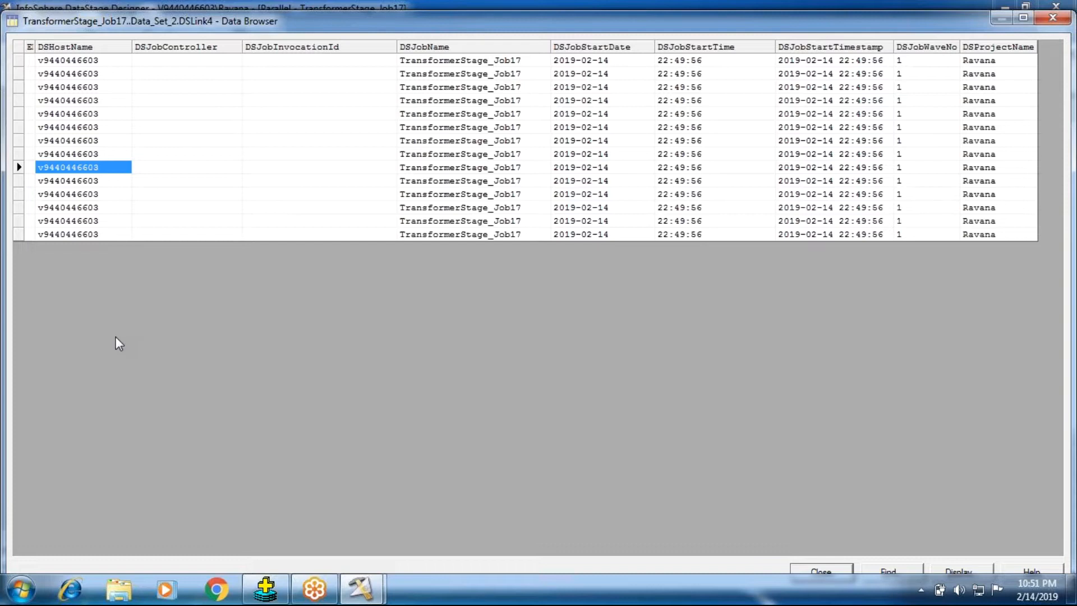
Inspect the DSJobController column in the data browser, and close the browser.
click(177, 93)
click(177, 61)
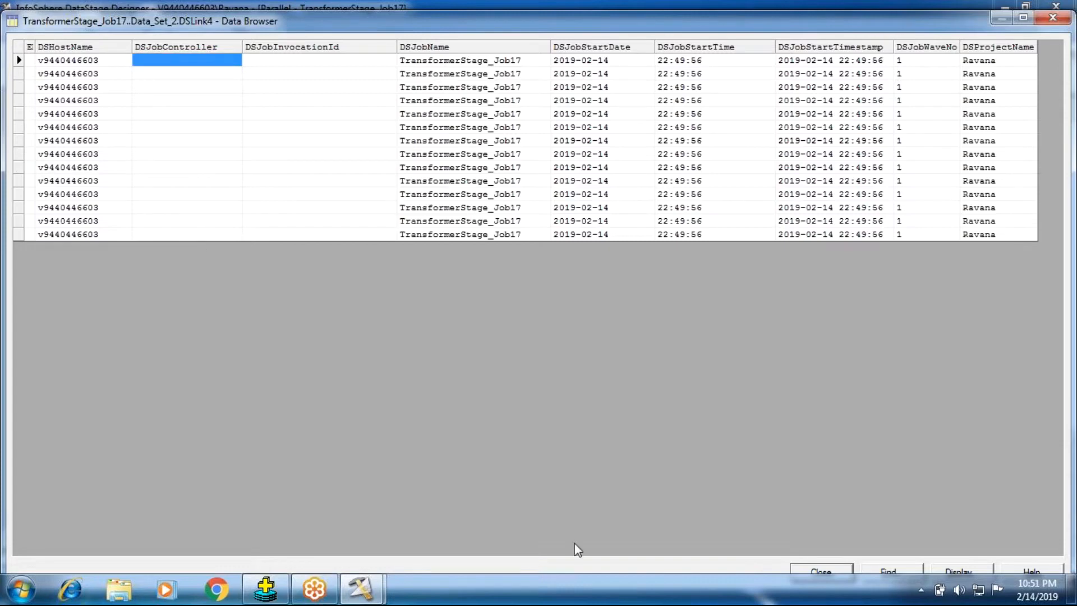
click(796, 568)
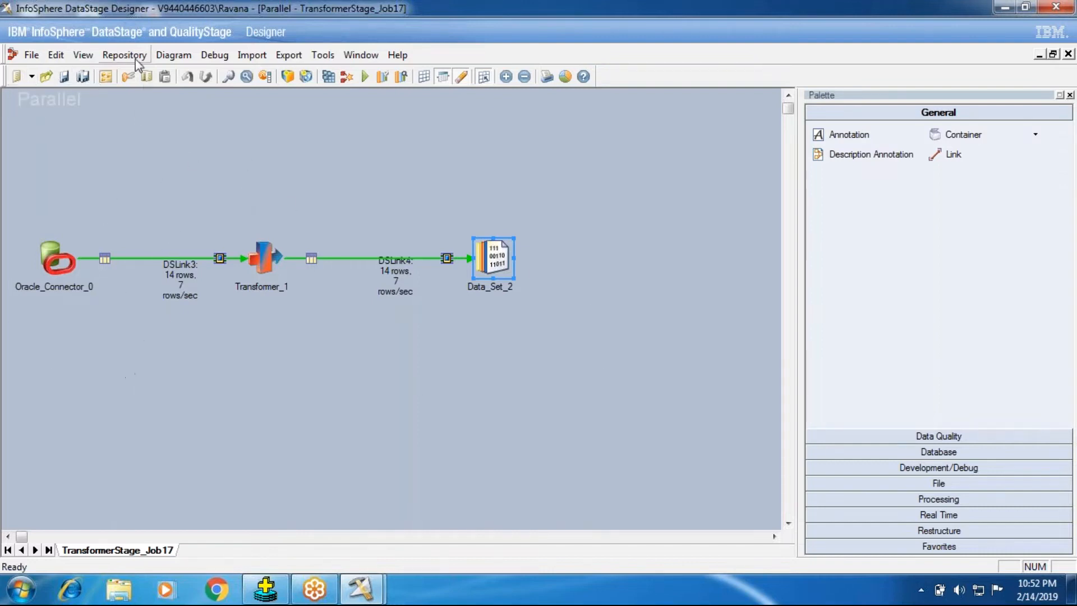
Try adding CopyOparator_Job1 to the job control code of TransformerStage_Job17, and discard the change.
click(107, 80)
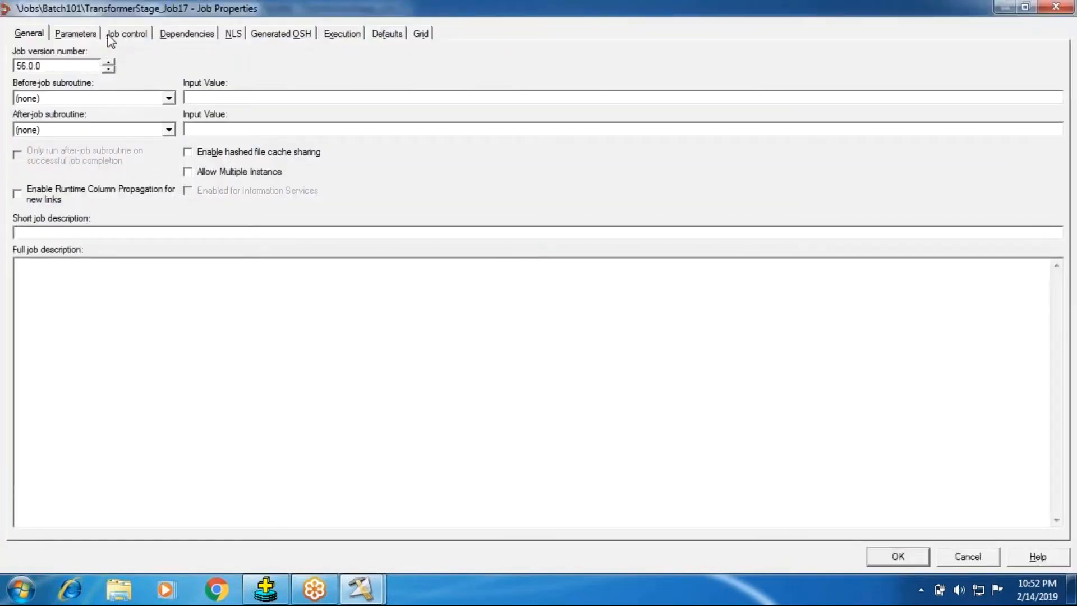
click(111, 36)
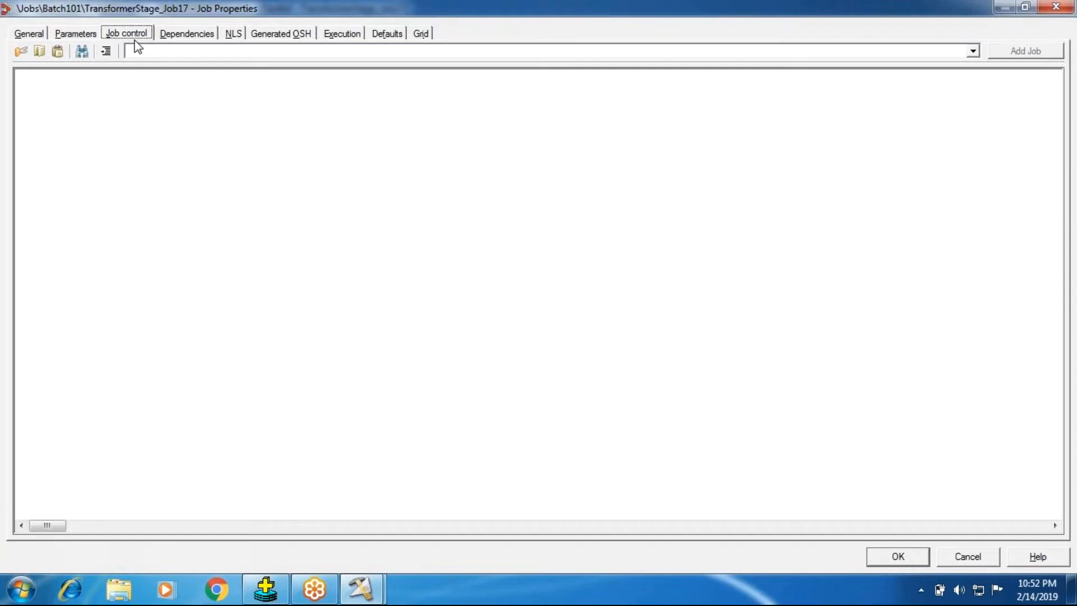
click(973, 51)
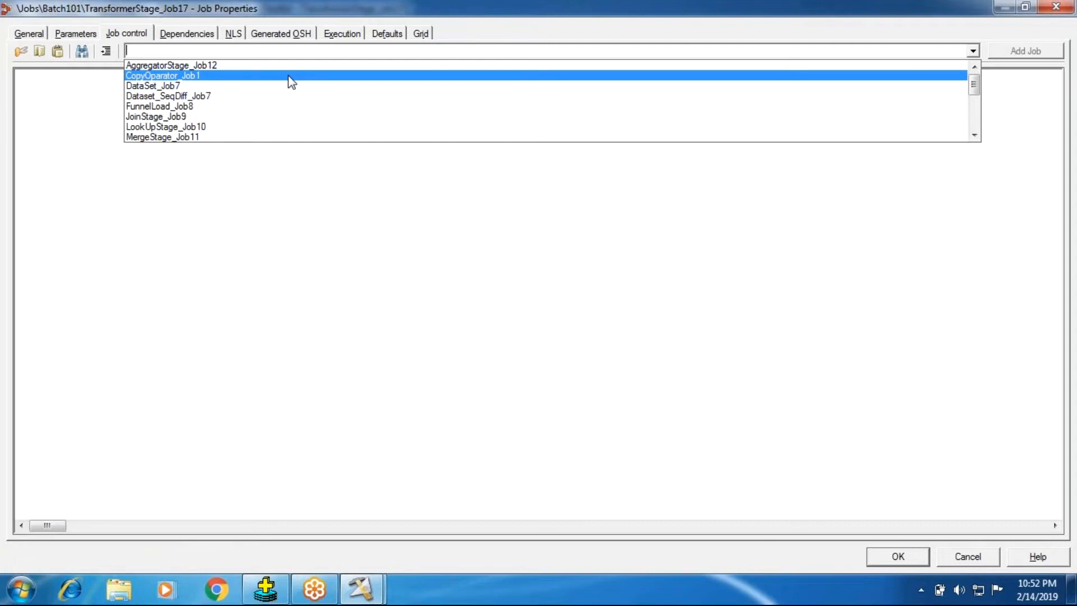
click(289, 78)
click(1025, 51)
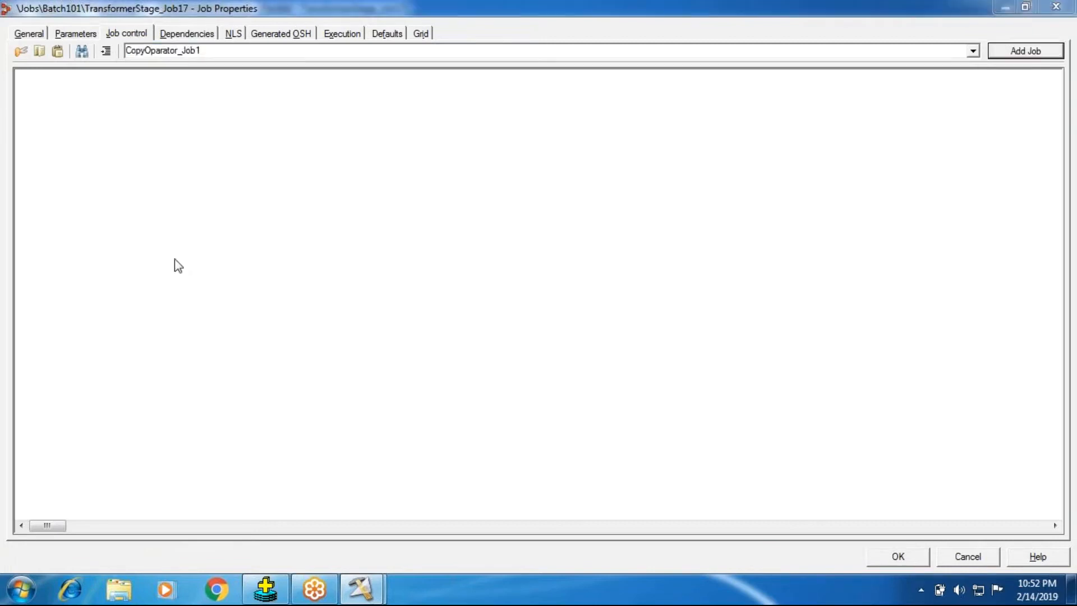
click(326, 335)
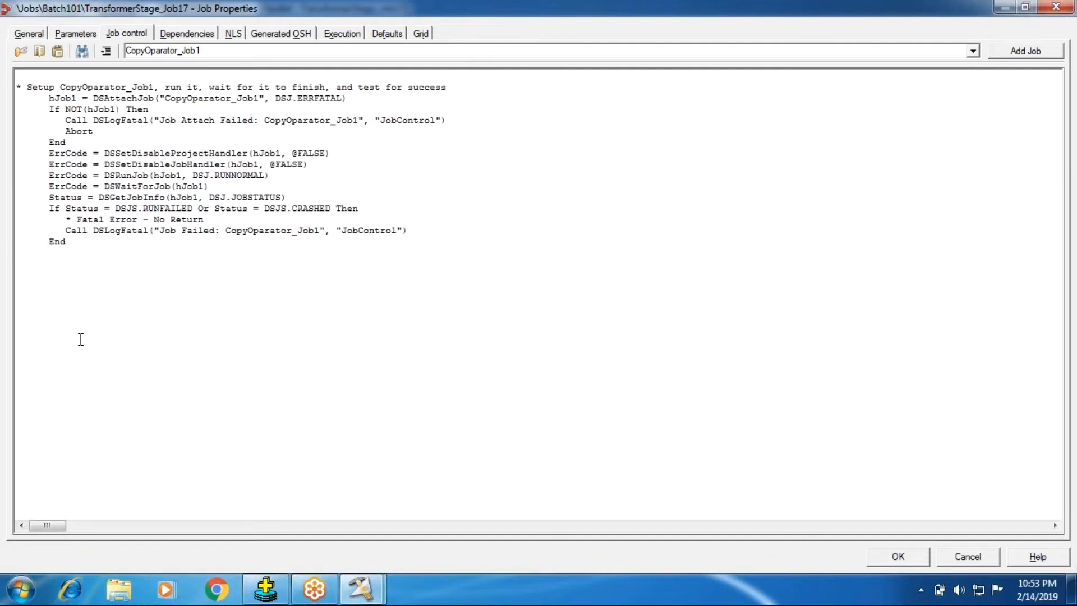
click(952, 558)
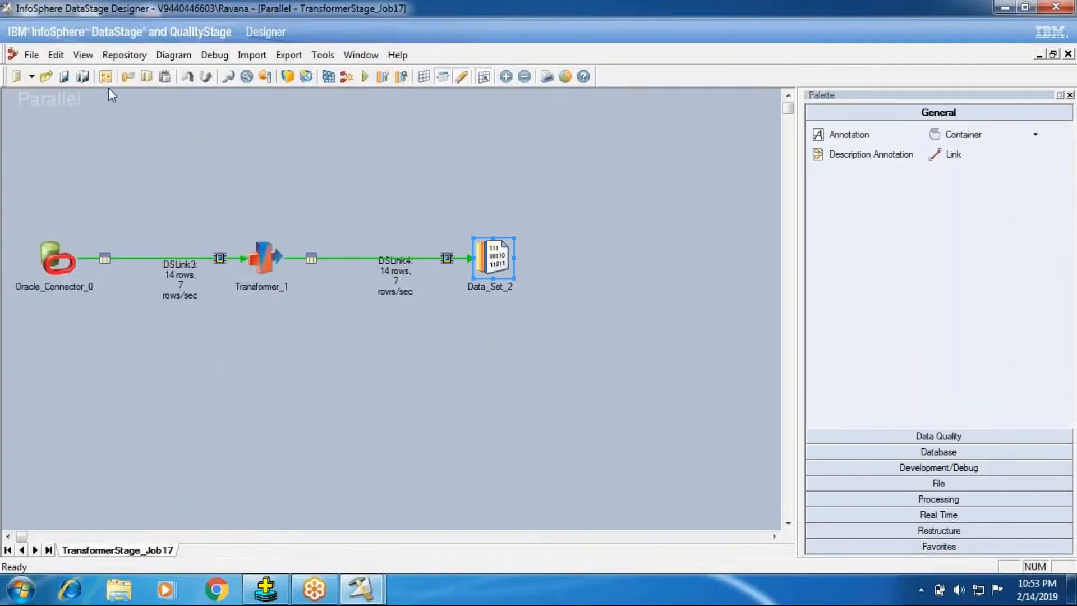
Review the macro derivations and DSLink4 output columns in Transformer_1, and close the stage editor.
click(263, 263)
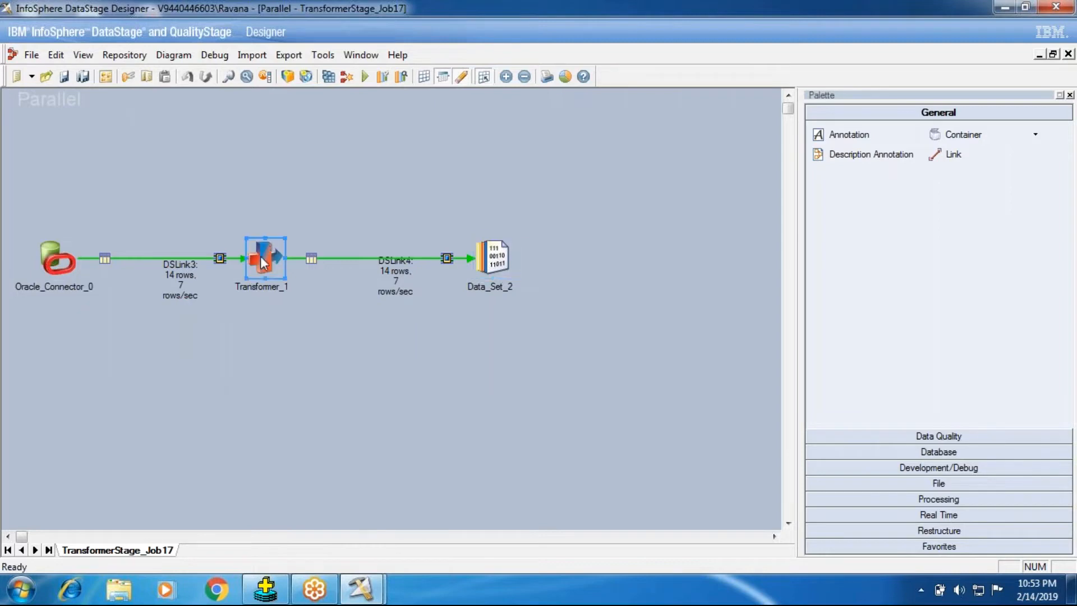
double_click(263, 262)
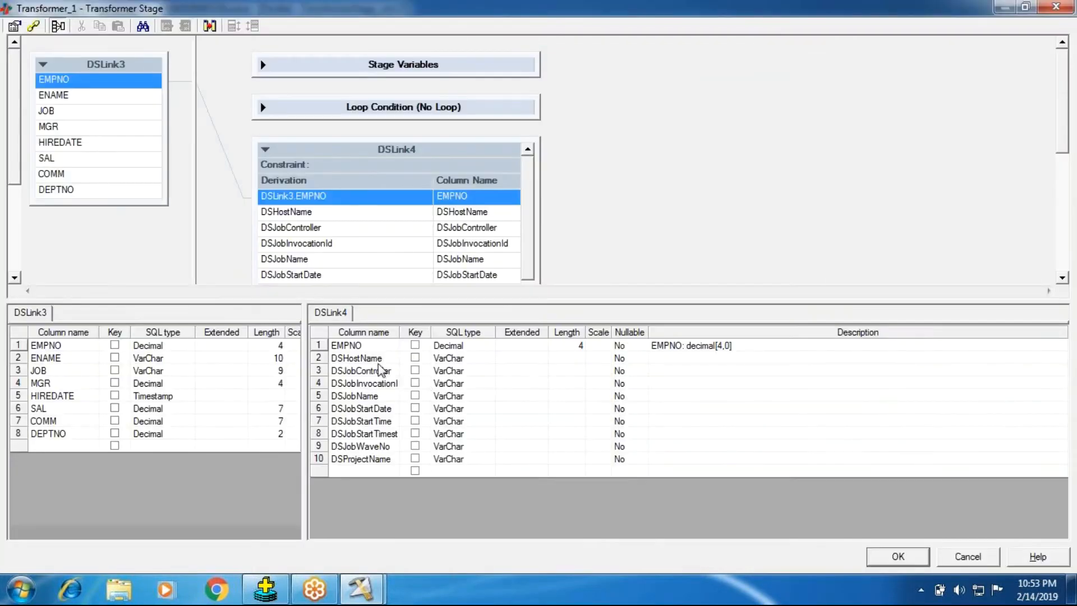
click(378, 363)
click(377, 371)
click(884, 565)
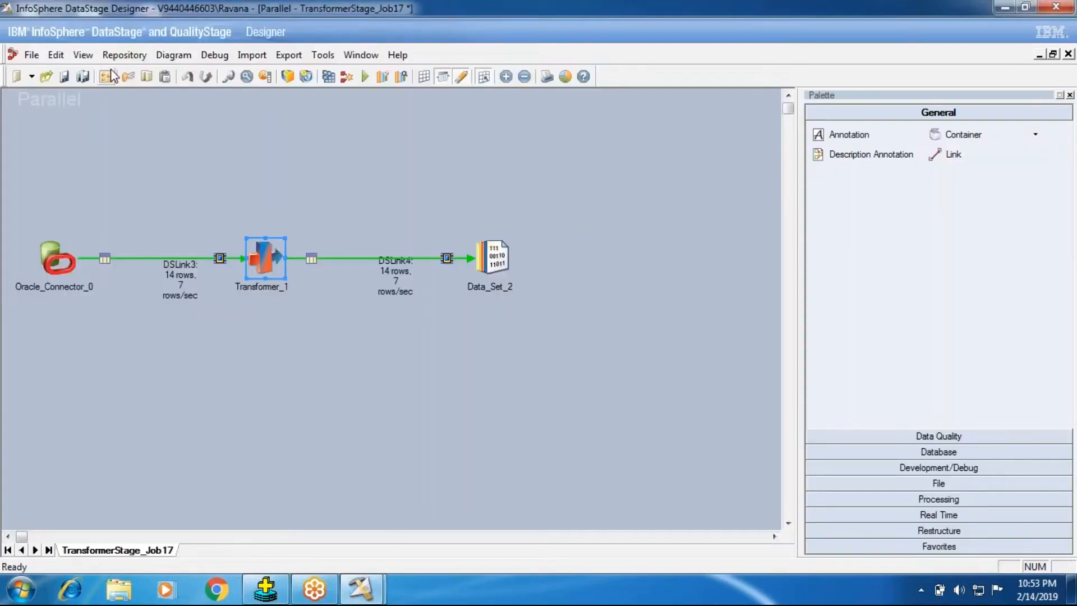
Look through the jobs available for job control in the TransformerStage_Job17 properties, and cancel the dialog.
click(109, 74)
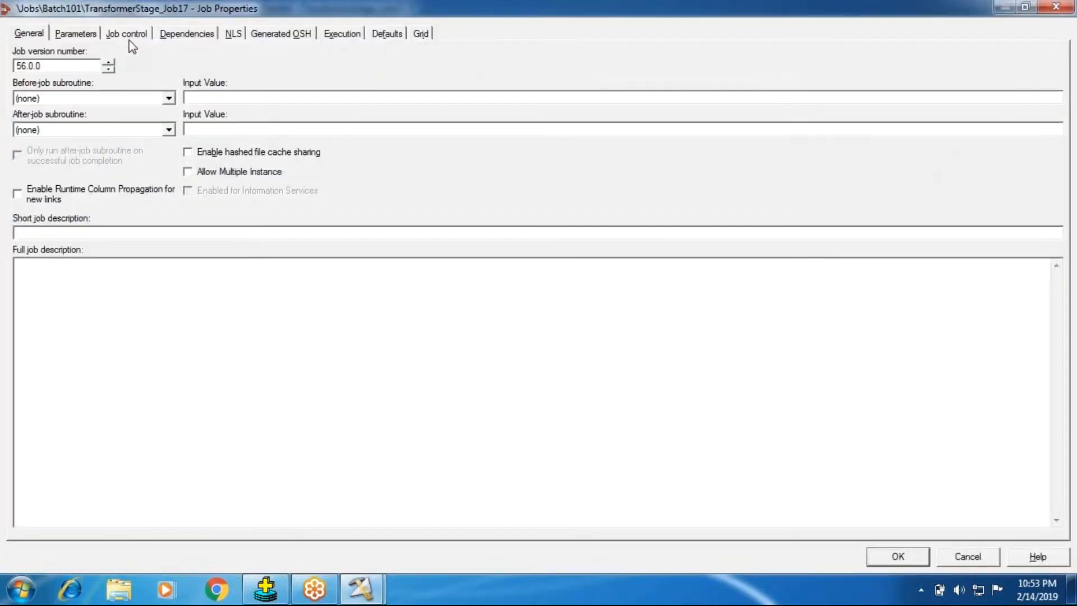
click(126, 35)
click(973, 51)
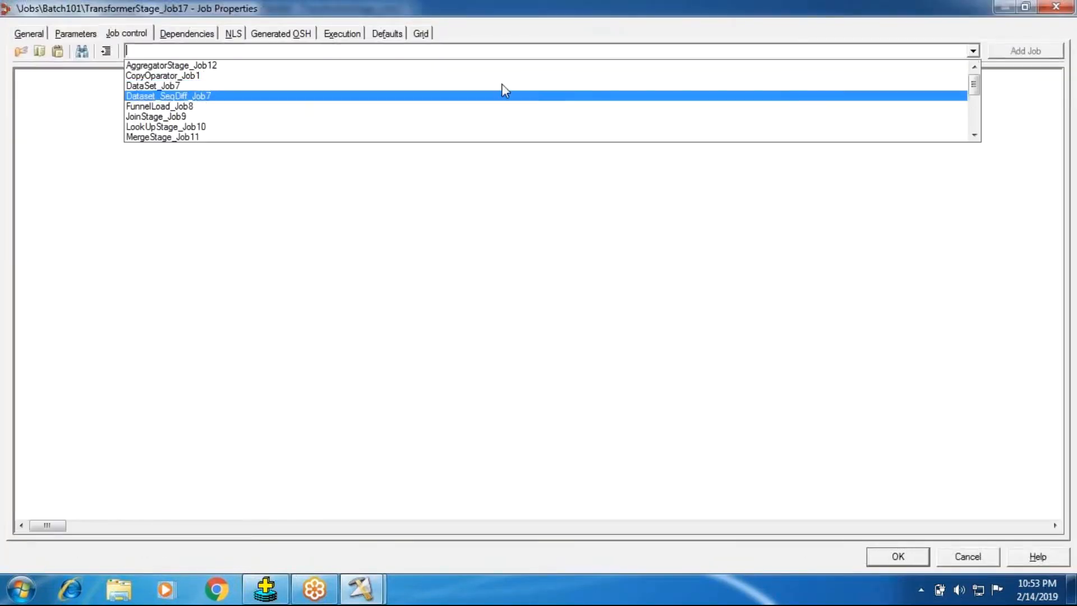
click(842, 570)
click(995, 562)
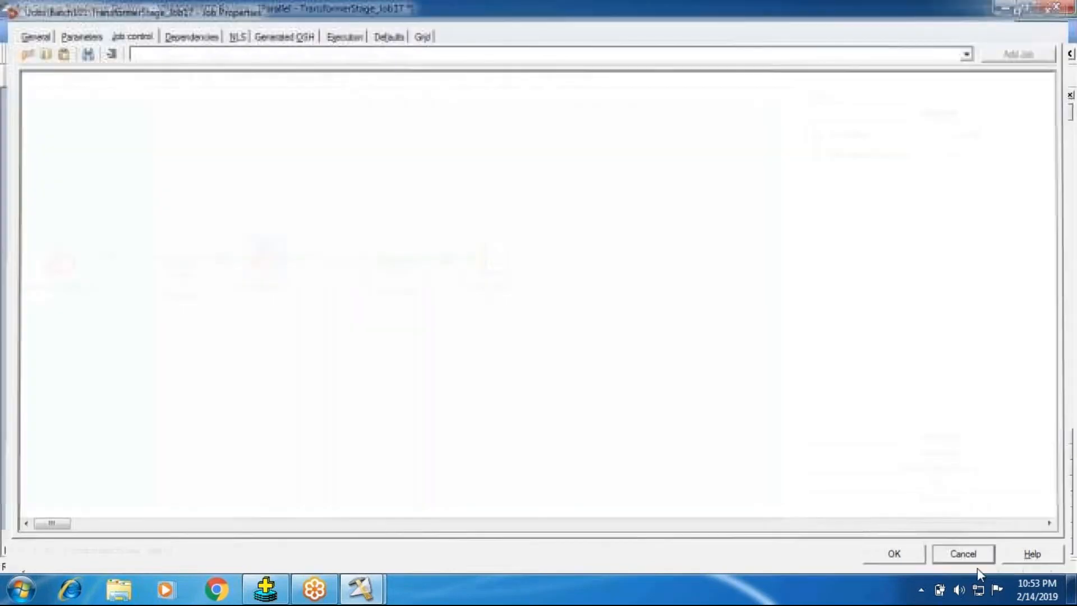
View the DSLink4 data of Data_Set_2 again, displaying up to 100 rows.
right_click(262, 262)
click(577, 401)
click(511, 261)
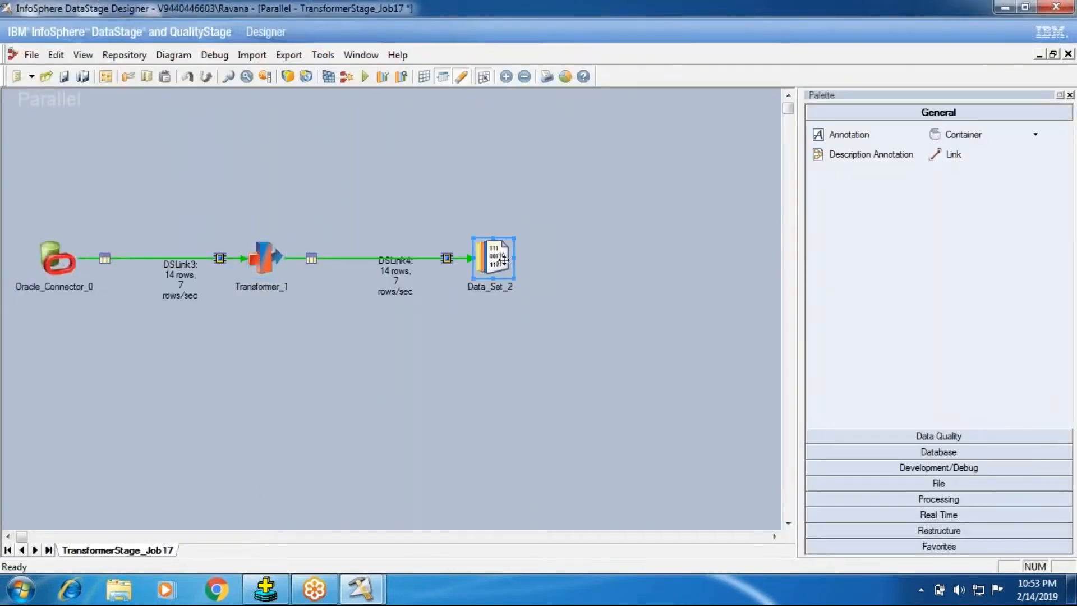
right_click(499, 255)
click(538, 310)
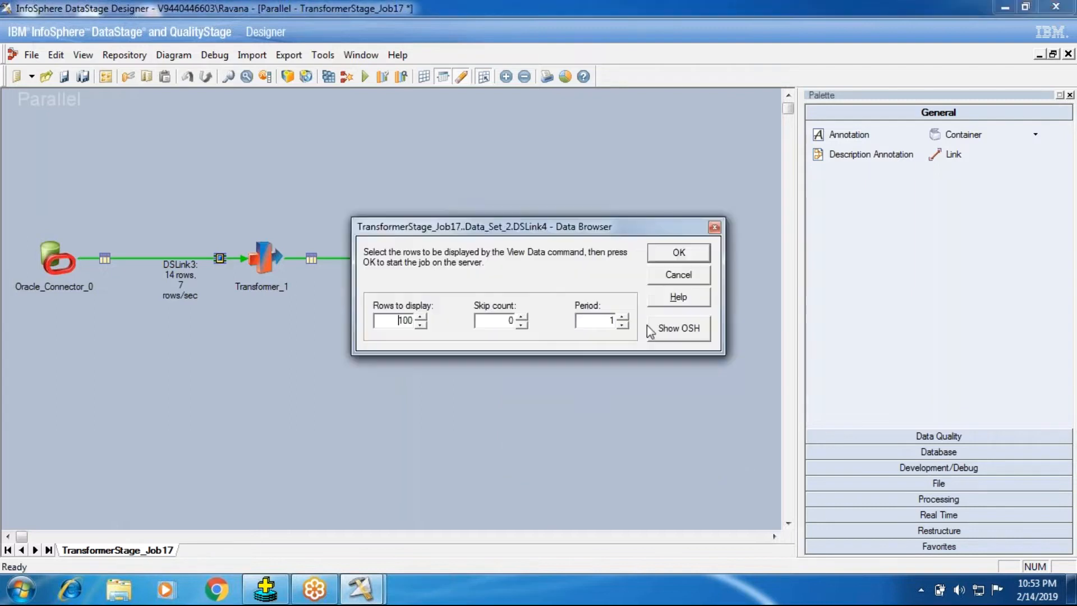
click(654, 259)
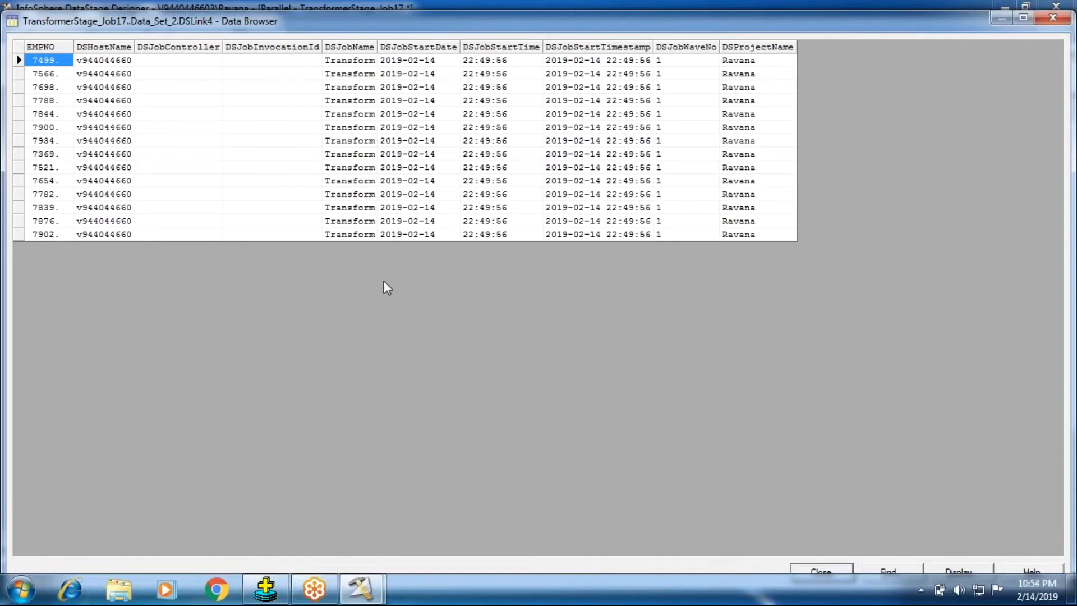
Widen the DSJobName and DSJobStartTimestamp columns in the data browser, and inspect the job name and start date values.
drag(377, 47, 455, 48)
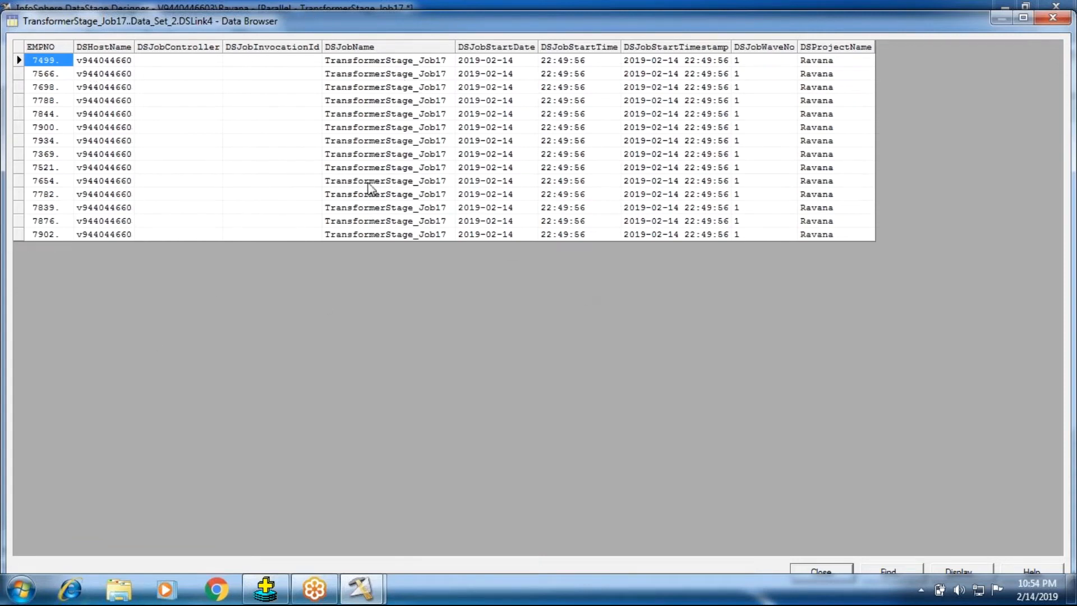
click(375, 59)
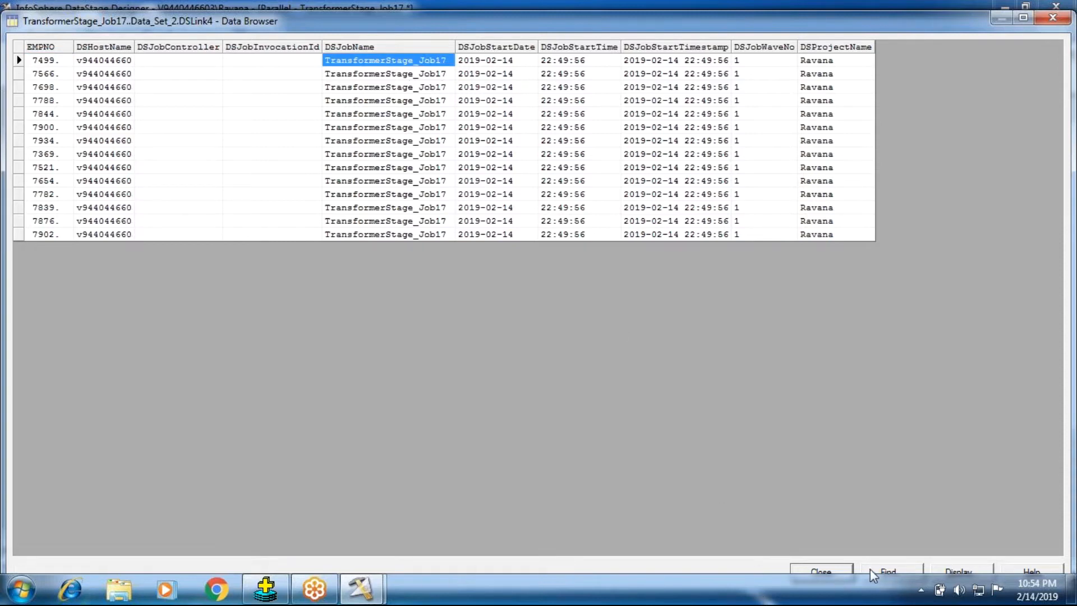
click(1025, 20)
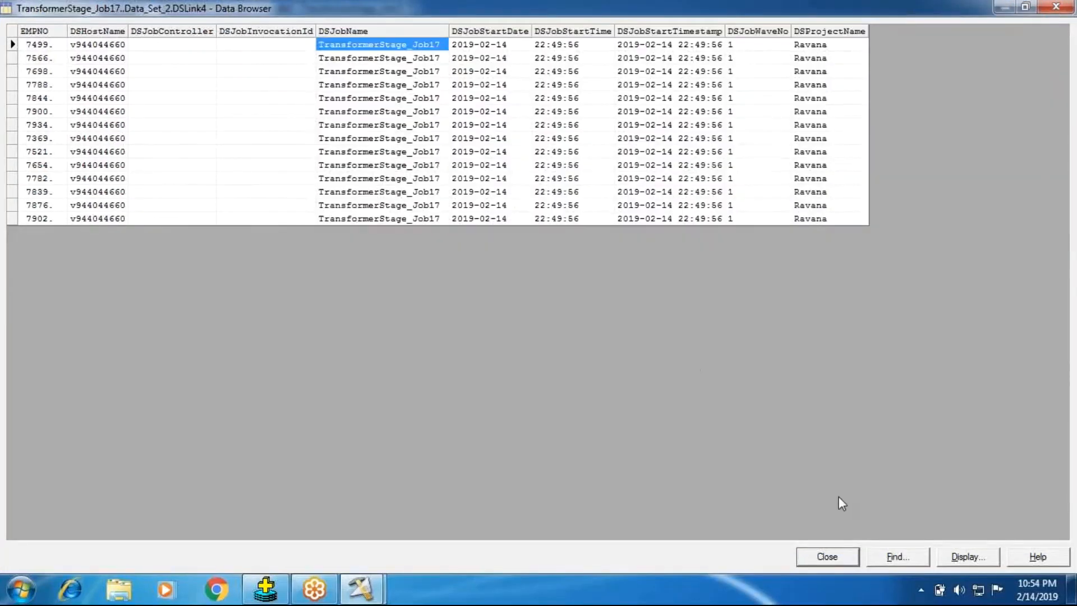
click(1025, 7)
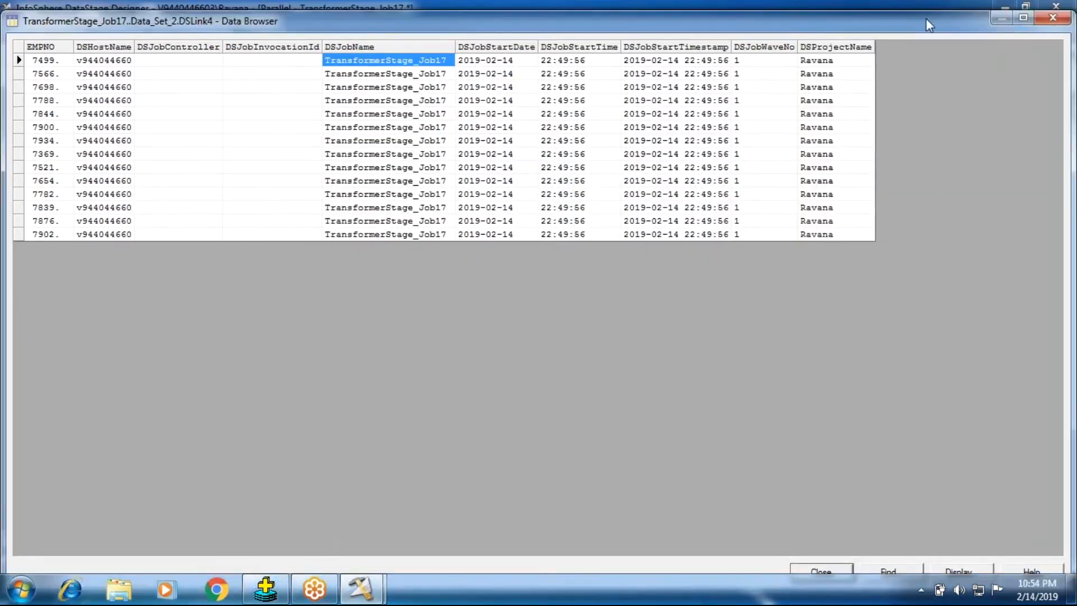
drag(925, 12, 973, 268)
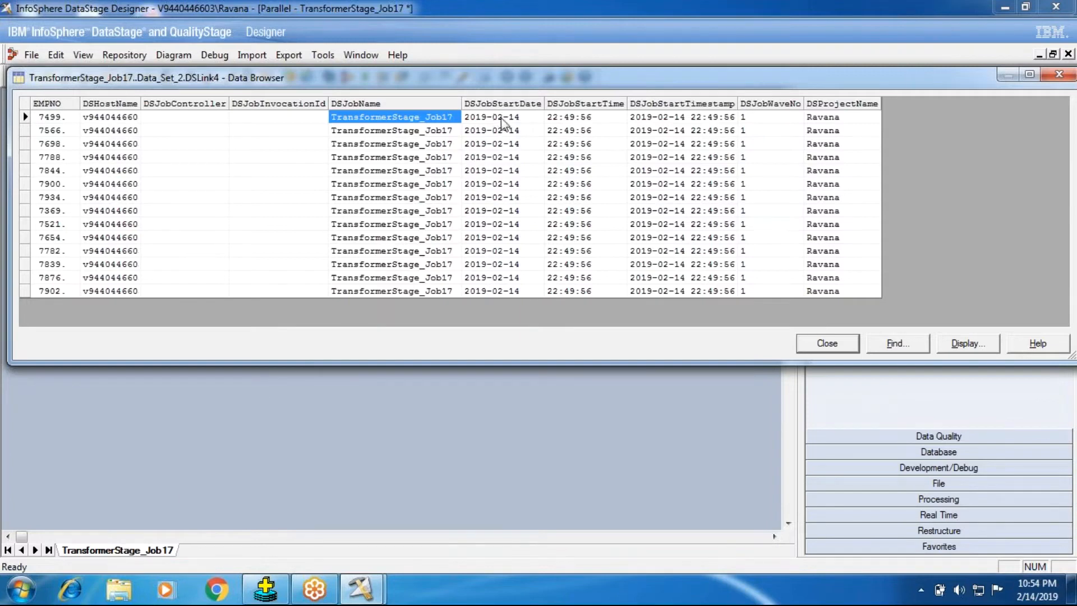
drag(512, 122, 496, 248)
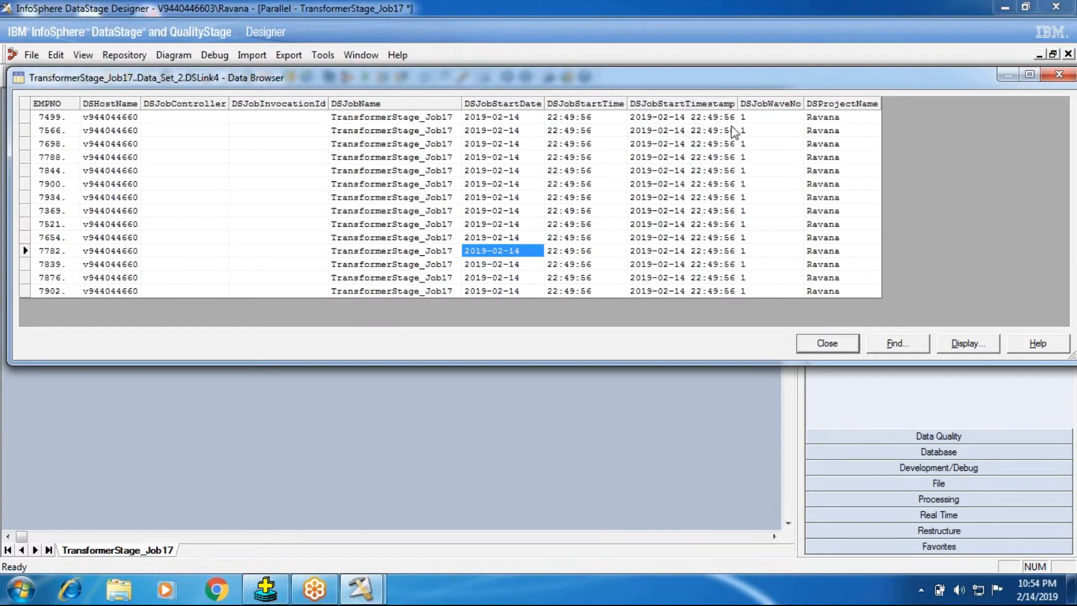
drag(738, 104, 785, 105)
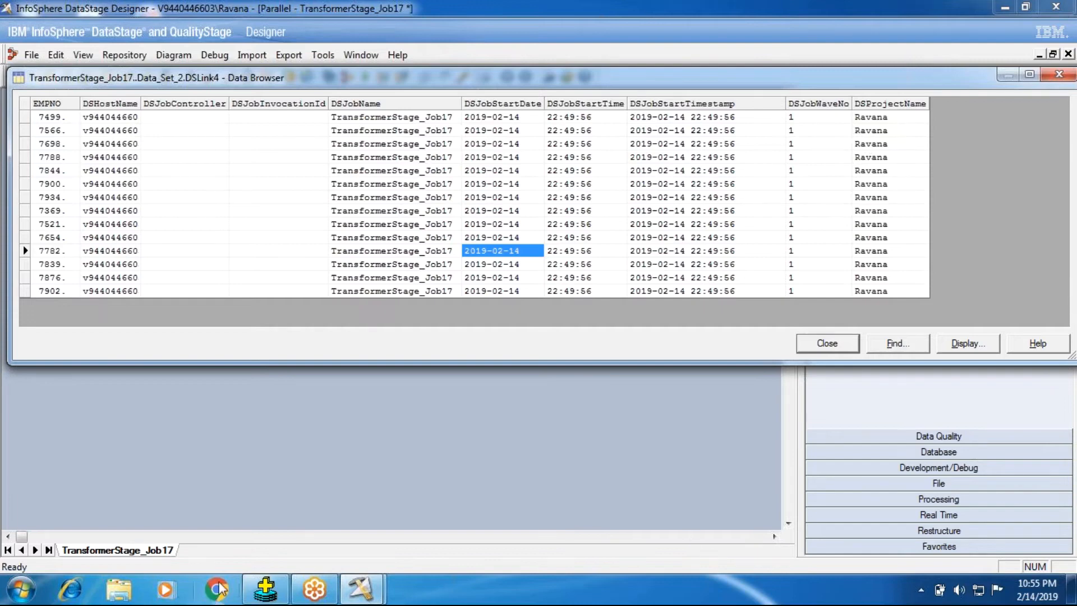
Highlight the project name in the Attach to Project login dialog to compare it with DSProjectName, and cancel the login.
click(360, 589)
click(435, 494)
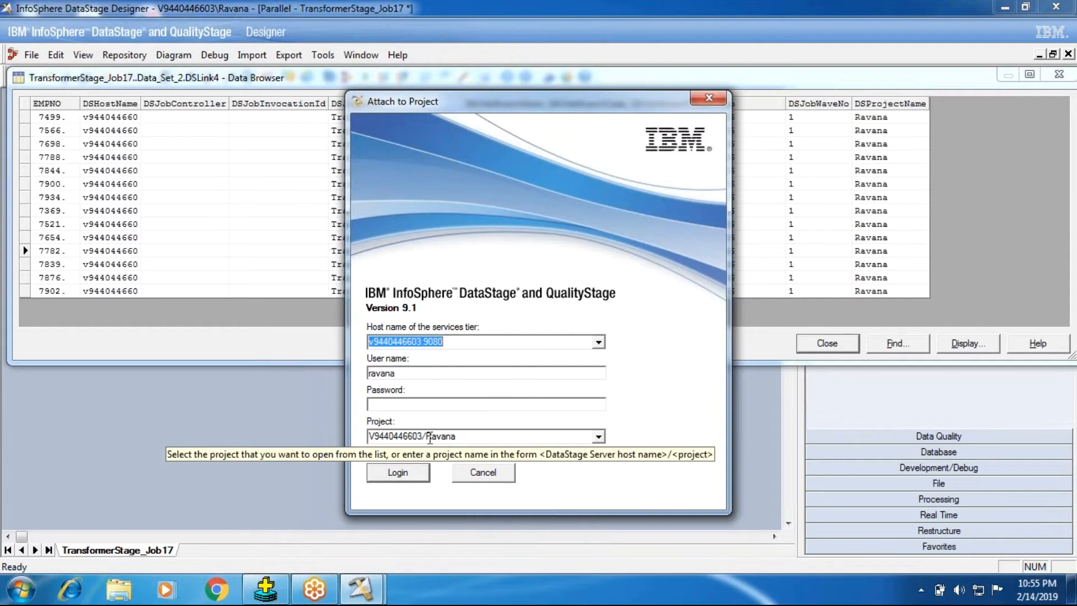
double_click(431, 438)
drag(460, 438, 427, 438)
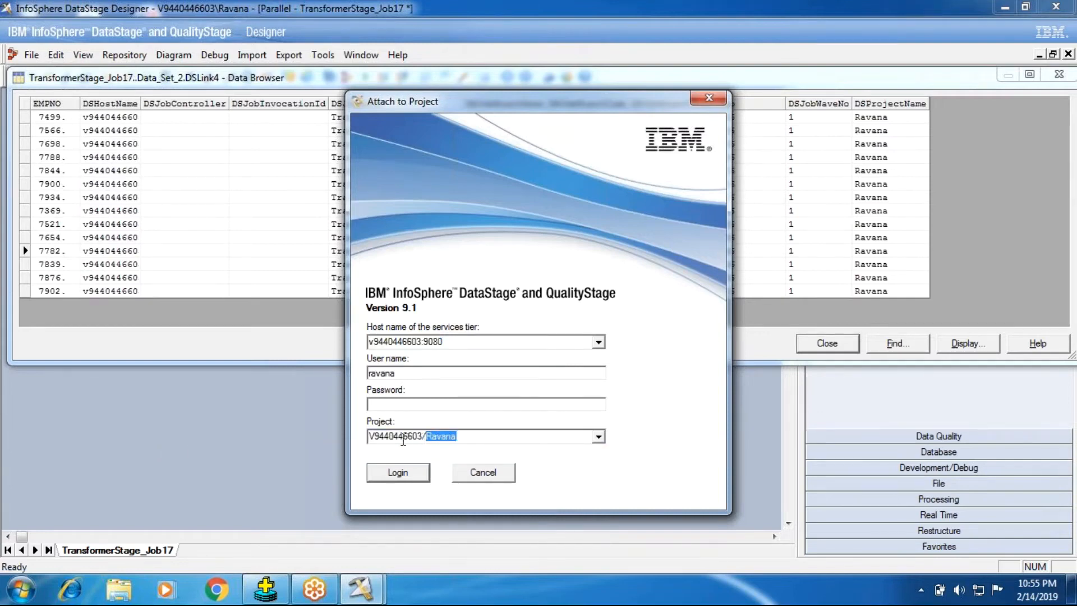
click(446, 437)
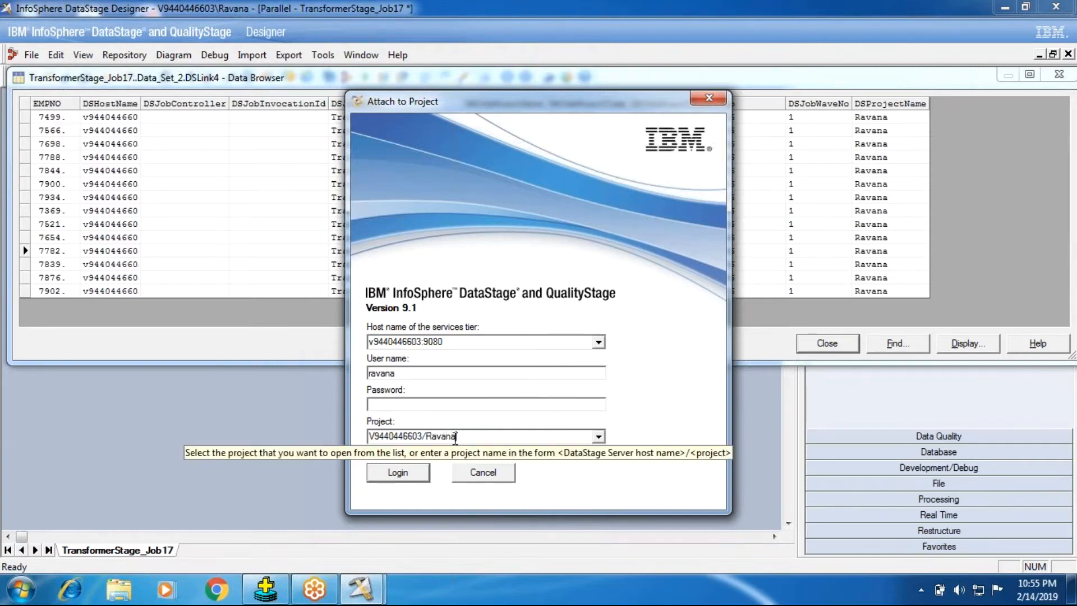
click(482, 472)
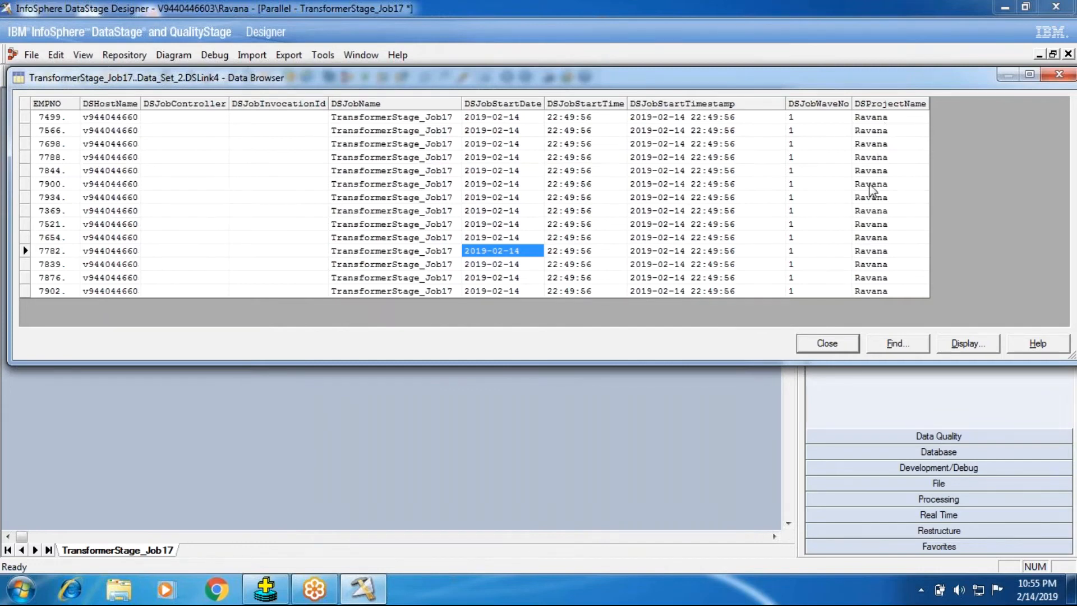
Check the DSJobInvocationId column in the maximized data browser, close it, and open the TransformerStage_Job17 job properties.
click(1029, 76)
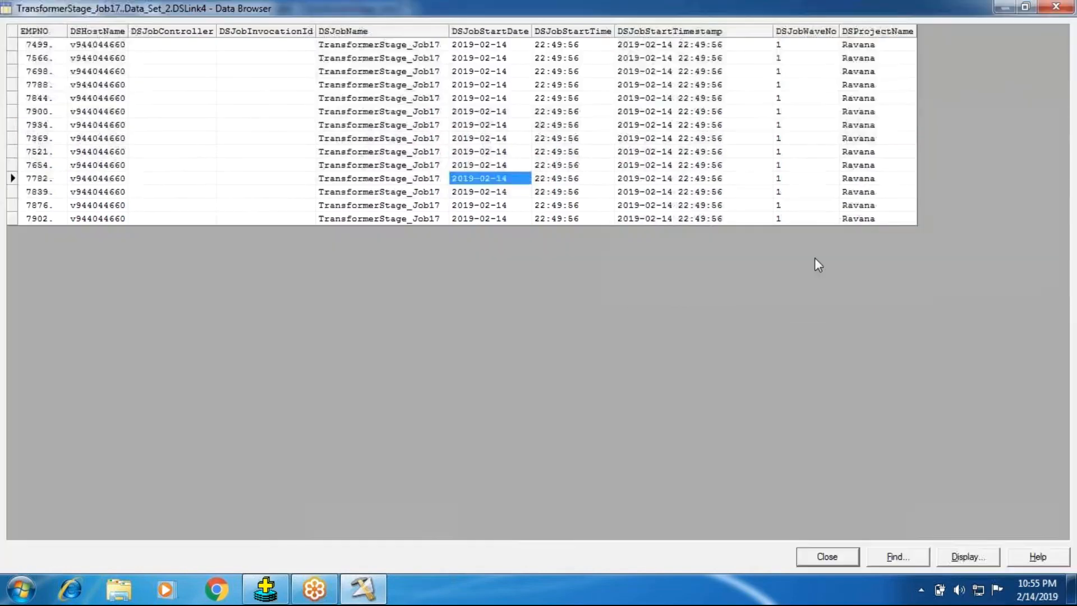
click(255, 59)
click(830, 555)
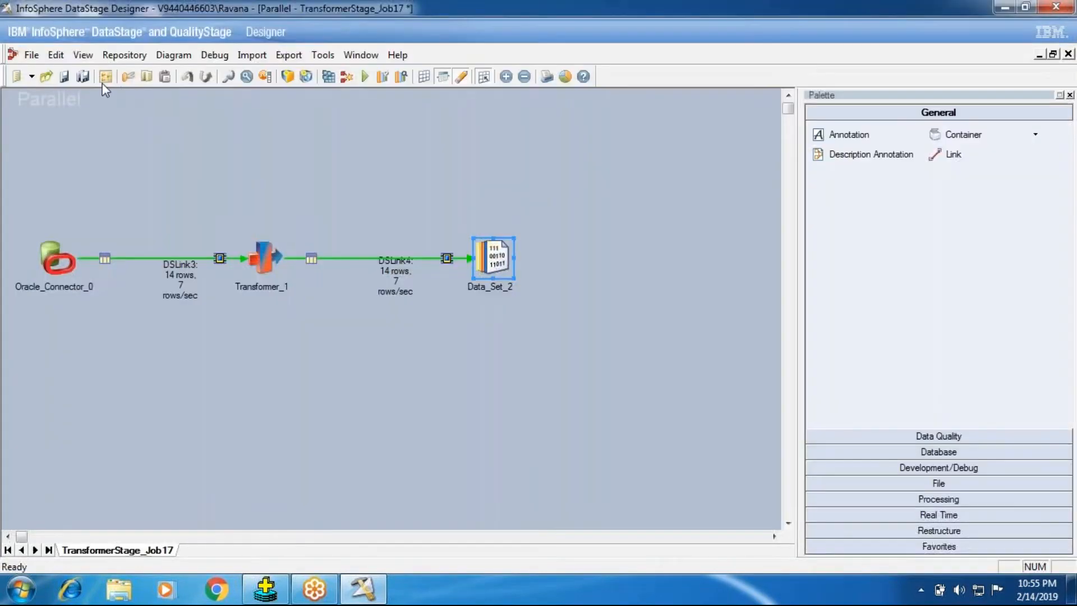
double_click(110, 129)
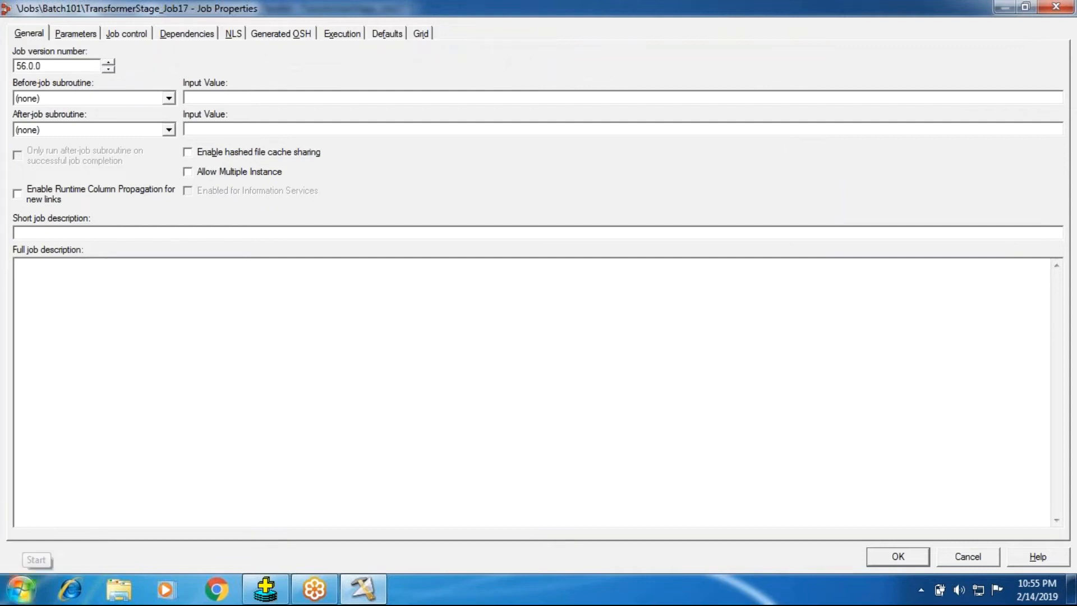
Open a new Notepad document and list Hyd and BLR, separated by a blank line.
click(21, 588)
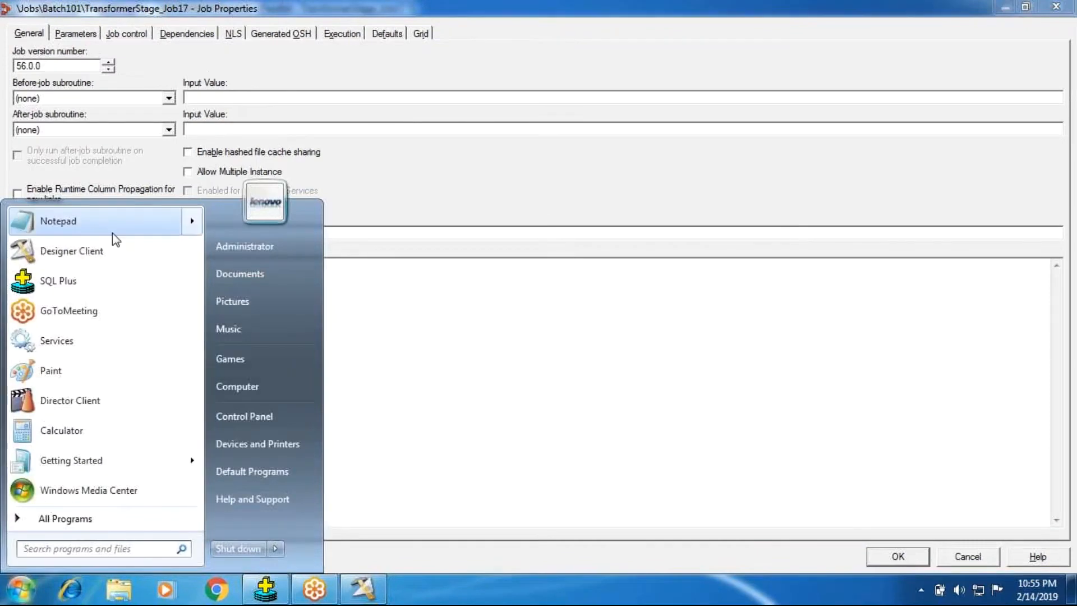
mouse_move(112, 233)
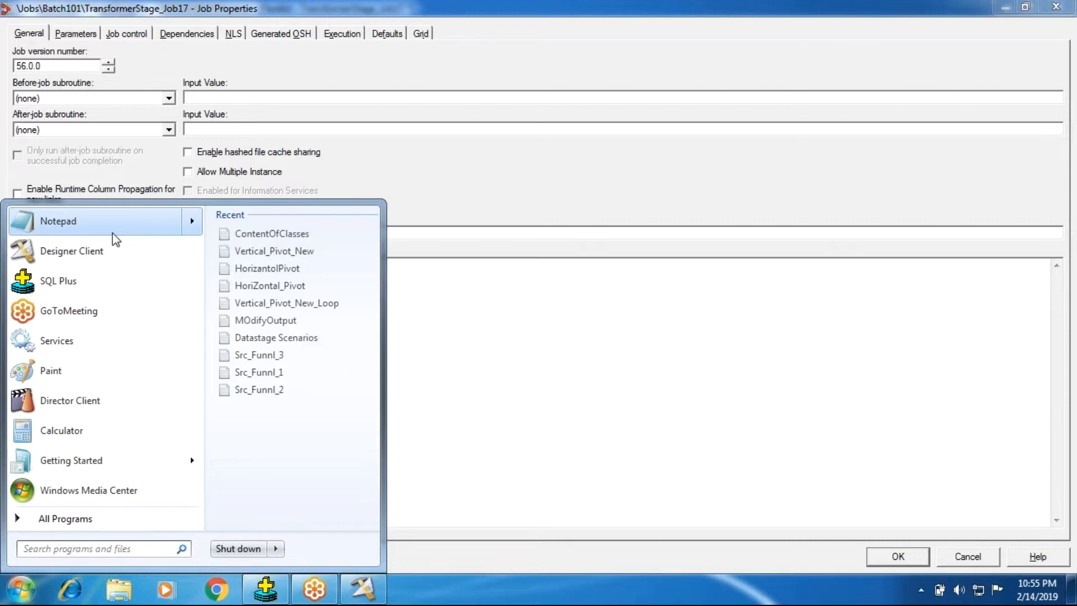
click(113, 233)
text(Hyd)
key(Return)
key(Return)
text(BLR)
key(Return)
key(Return)
Add CHENNAI and MUMBAI to the city list, separated by a blank line.
text(ChE)
key(BackSpace)
key(BackSpace)
text(E)
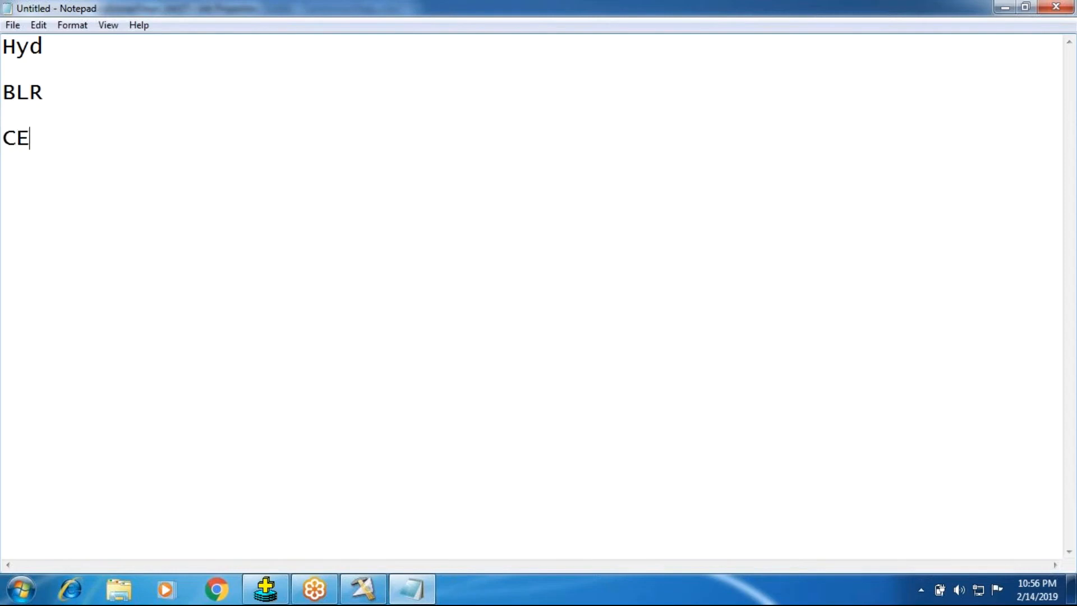
key(BackSpace)
text(HENNAI)
key(Return)
key(Return)
text(MUMBAI)
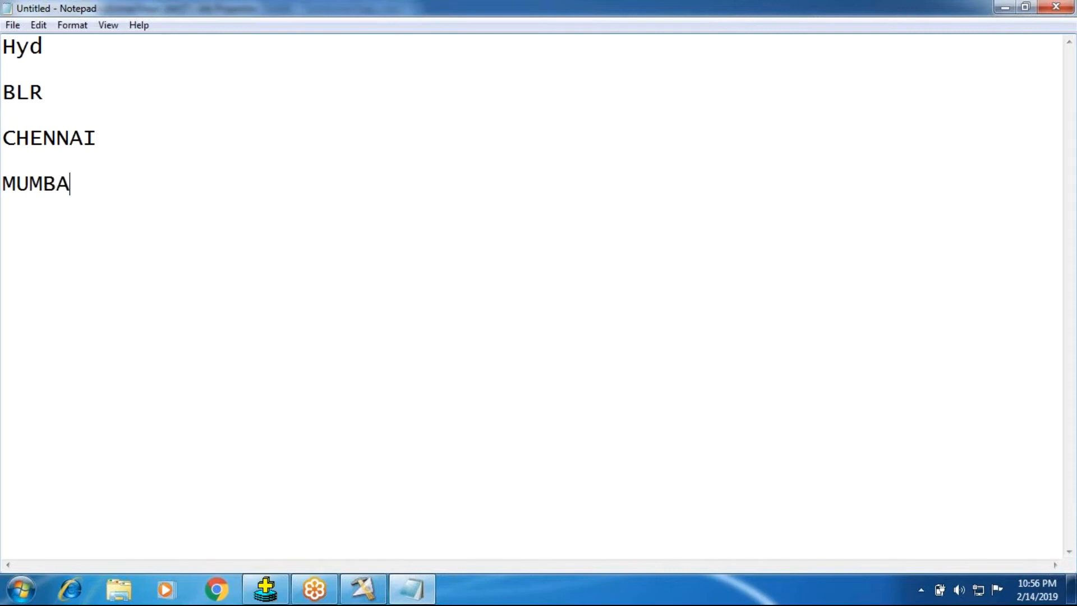
Add TRIVENDRAM and PUNE to the city list with blank lines between them, and highlight all the entries.
key(Return)
key(Return)
text(TRIVENDRAM)
key(Return)
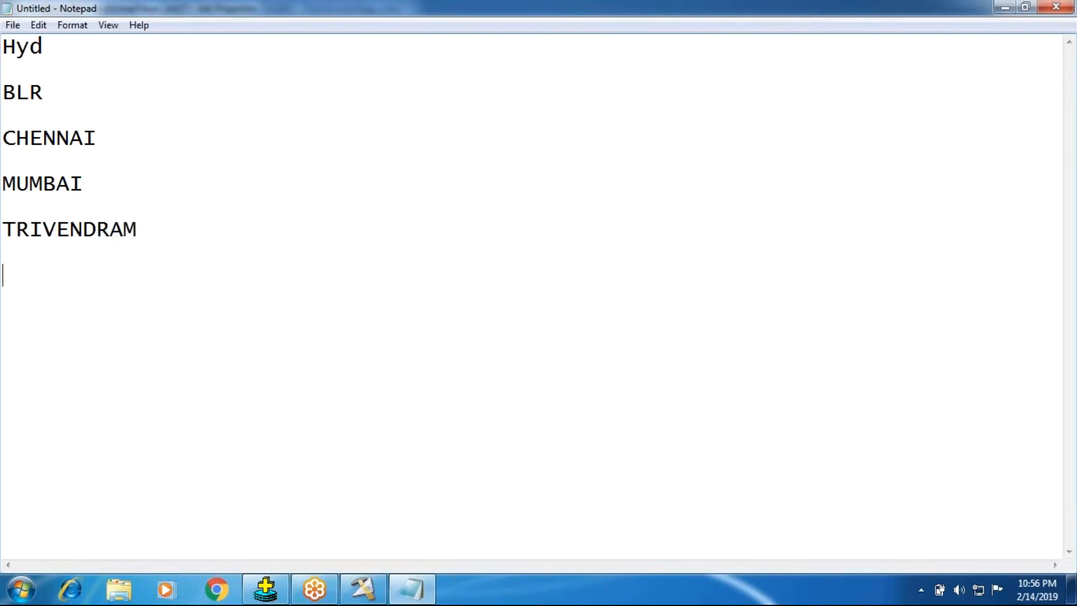
text(PUNE)
key(Return)
Add DELHI at the end of the city list and highlight the whole list.
key(Return)
drag(60, 283, 4, 40)
click(91, 329)
key(Return)
key(Return)
text(D)
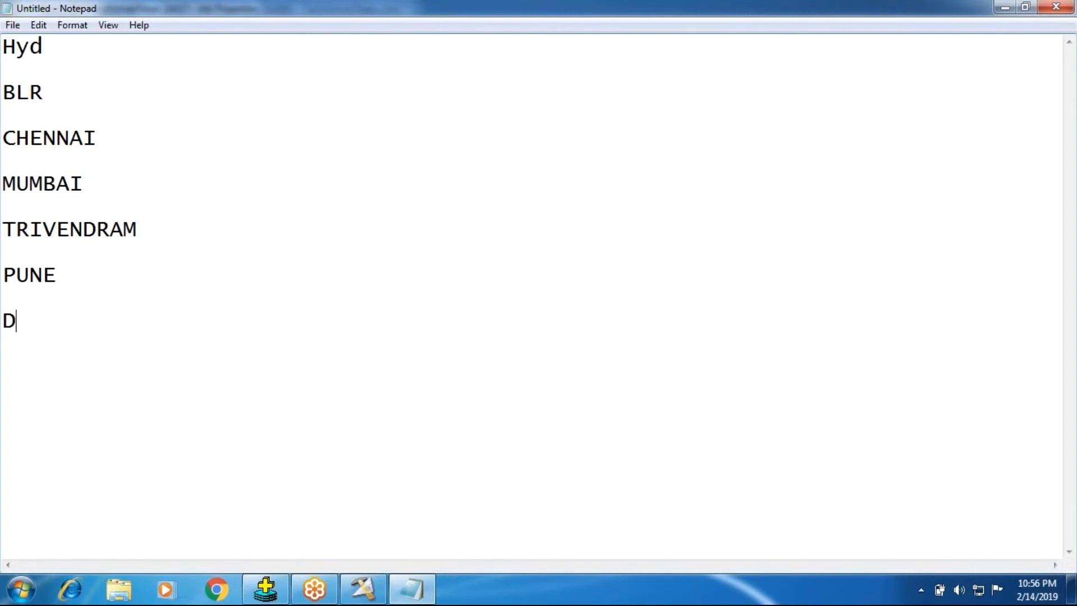
text(ELHI)
drag(84, 328, 7, 34)
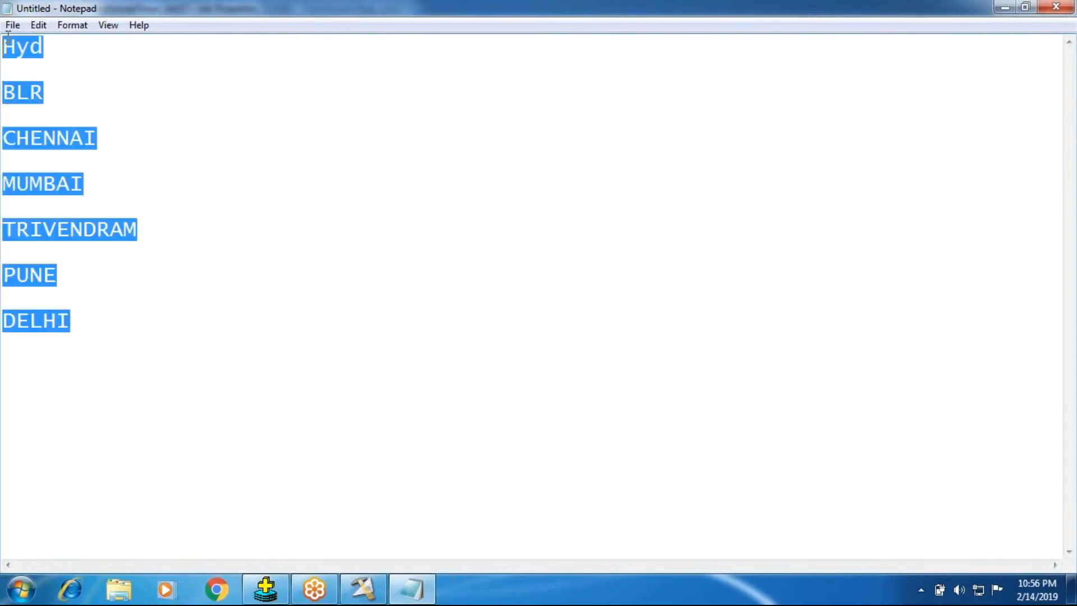
Rewrite the first city entry in capitals as HYD.
click(43, 46)
key(BackSpace)
key(BackSpace)
key(BackSpace)
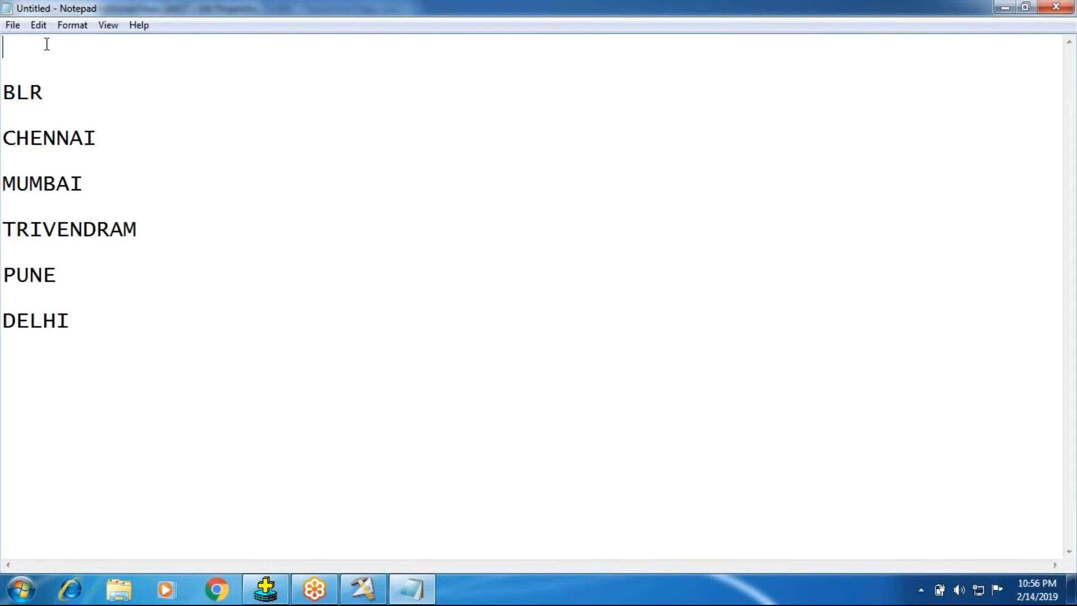
text(HYD)
Go through the city entries from HYD to DELHI, highlighting them as the branches that would share one job.
drag(69, 321, 15, 47)
click(28, 46)
click(19, 94)
click(21, 137)
click(69, 335)
drag(76, 324, 8, 22)
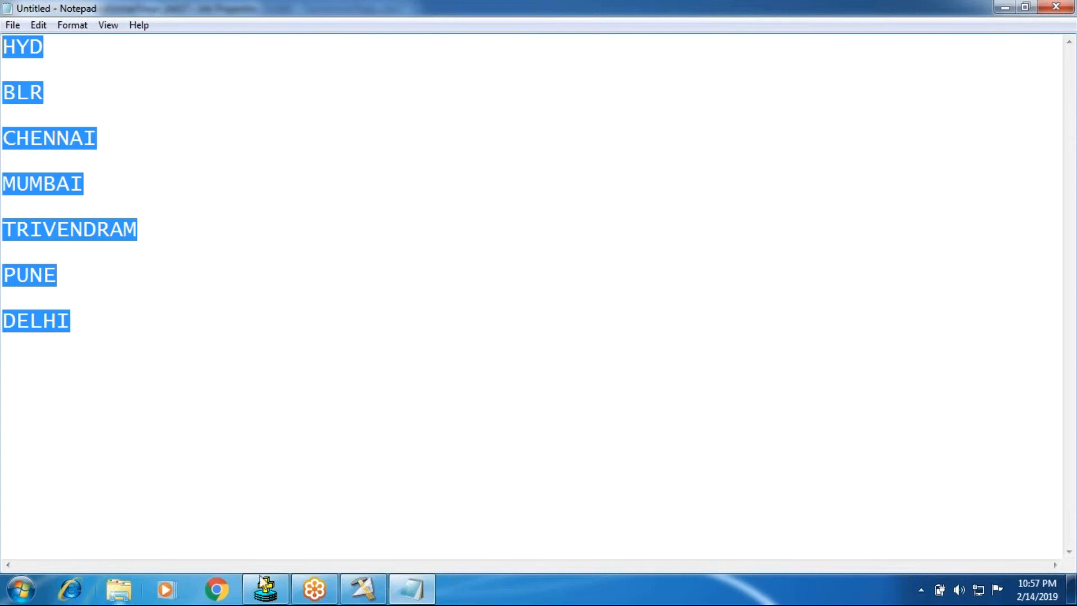
Compare the Notepad city list with the TransformerStage_Job17 job properties, and cancel the properties.
click(363, 589)
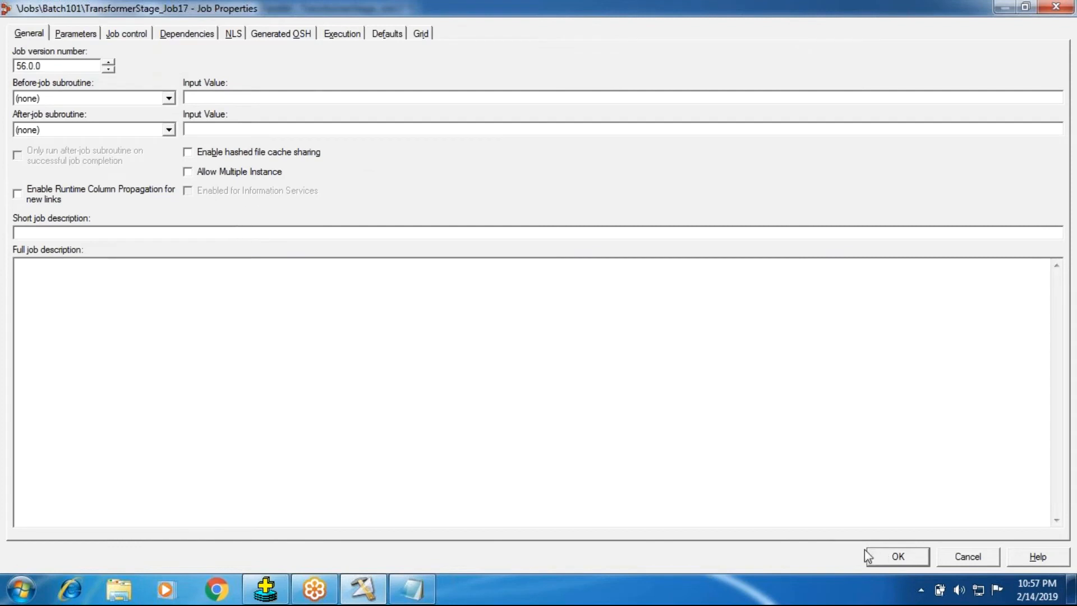
mouse_move(365, 598)
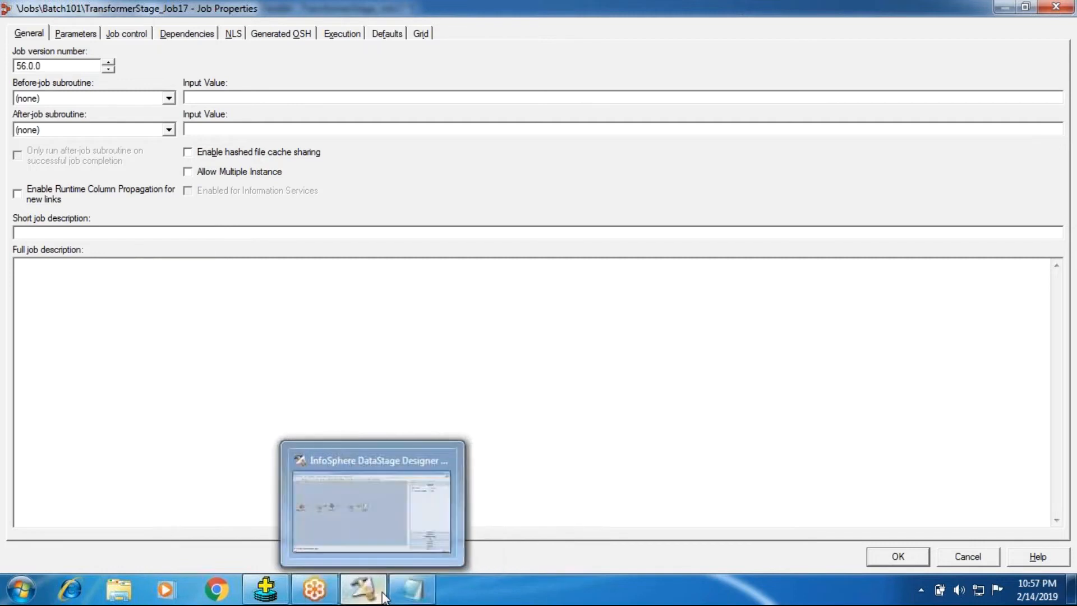
click(410, 595)
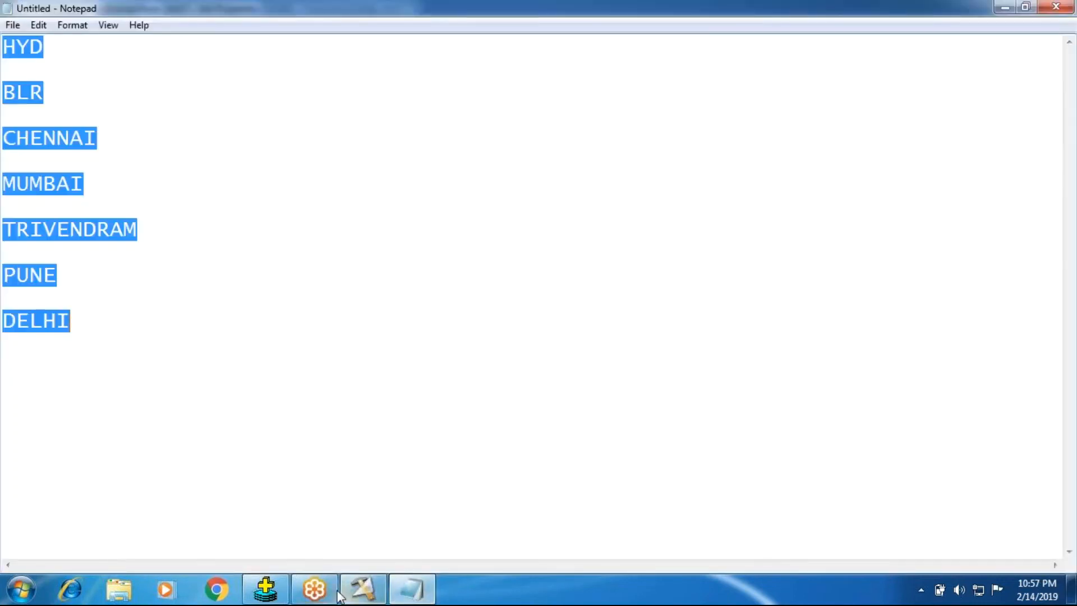
click(363, 590)
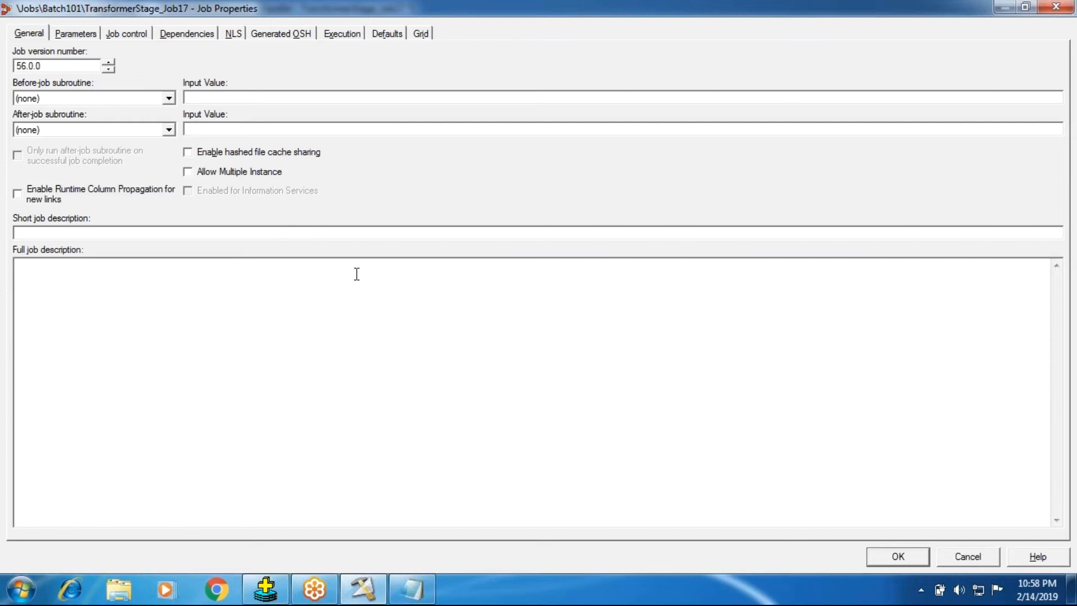
click(358, 590)
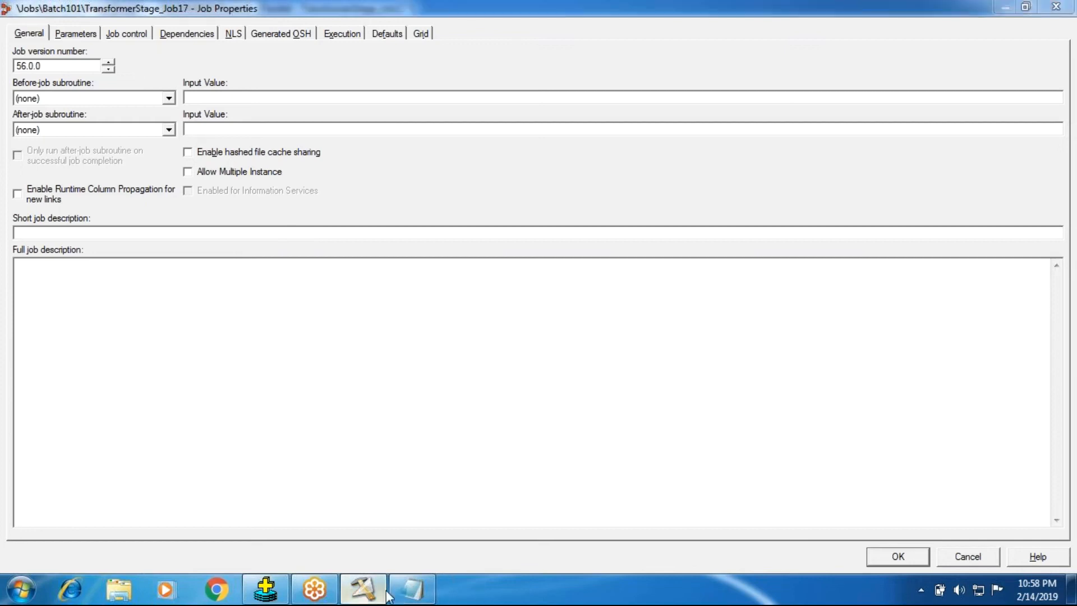
click(391, 593)
click(357, 590)
click(955, 559)
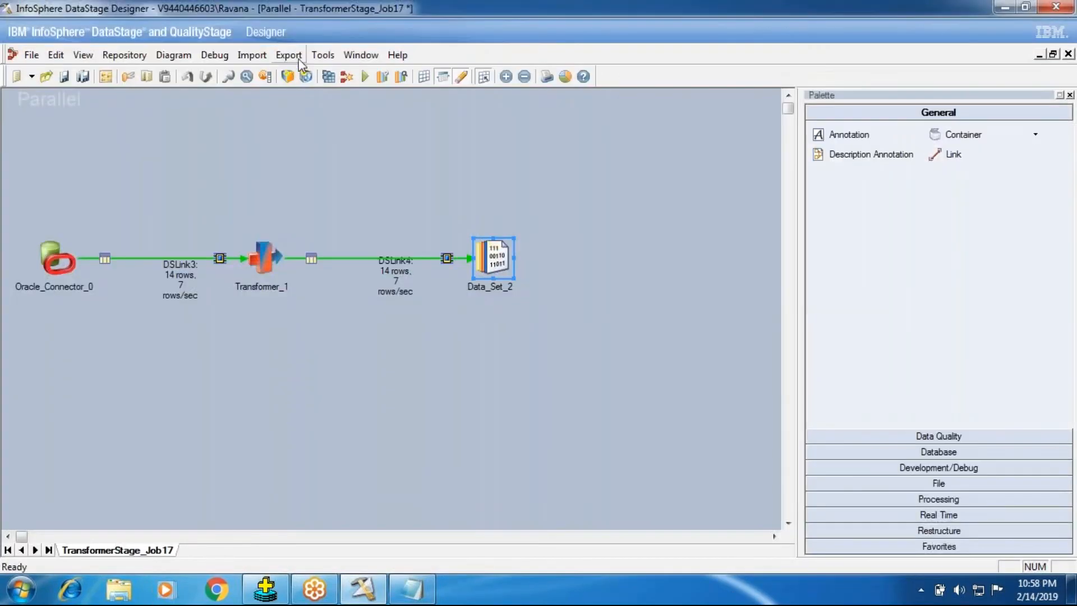
Launch the DataStage Director, examine the job list and the TransformerStage_Job17 status, and return to the Designer.
click(323, 55)
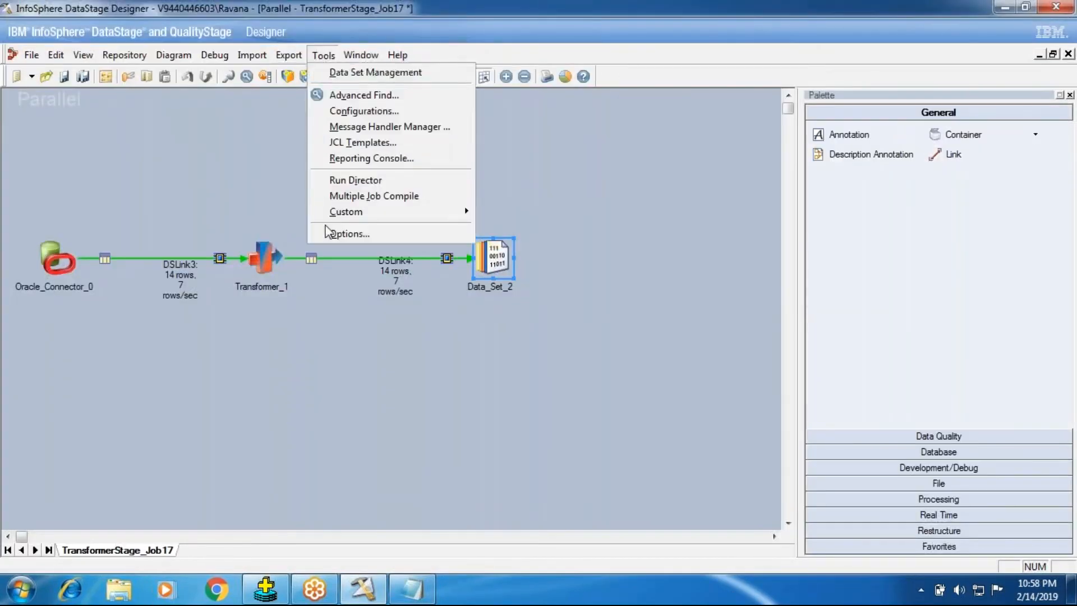
click(331, 180)
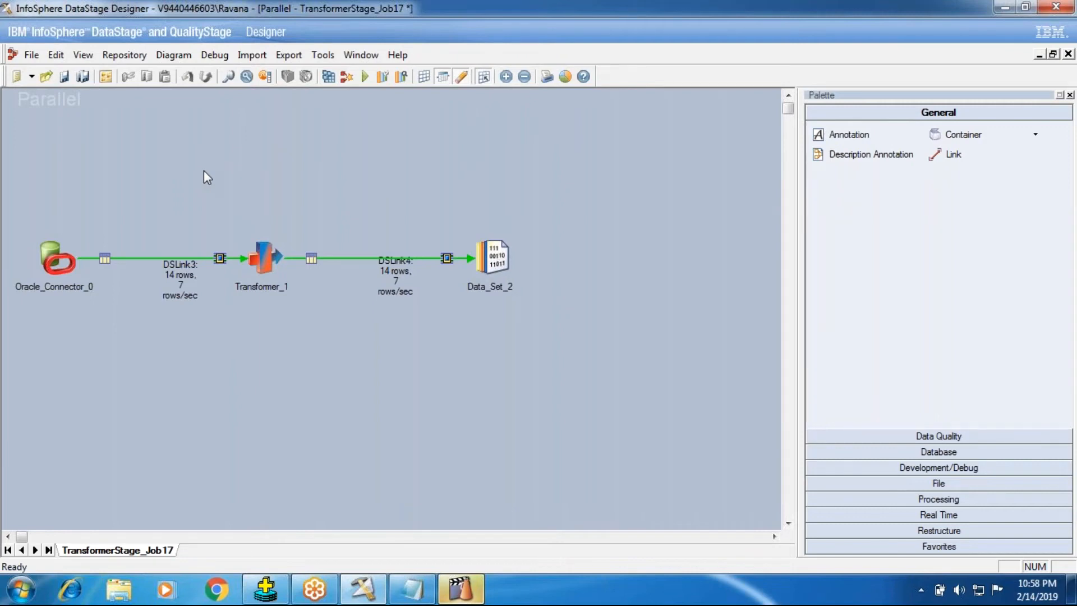
click(460, 589)
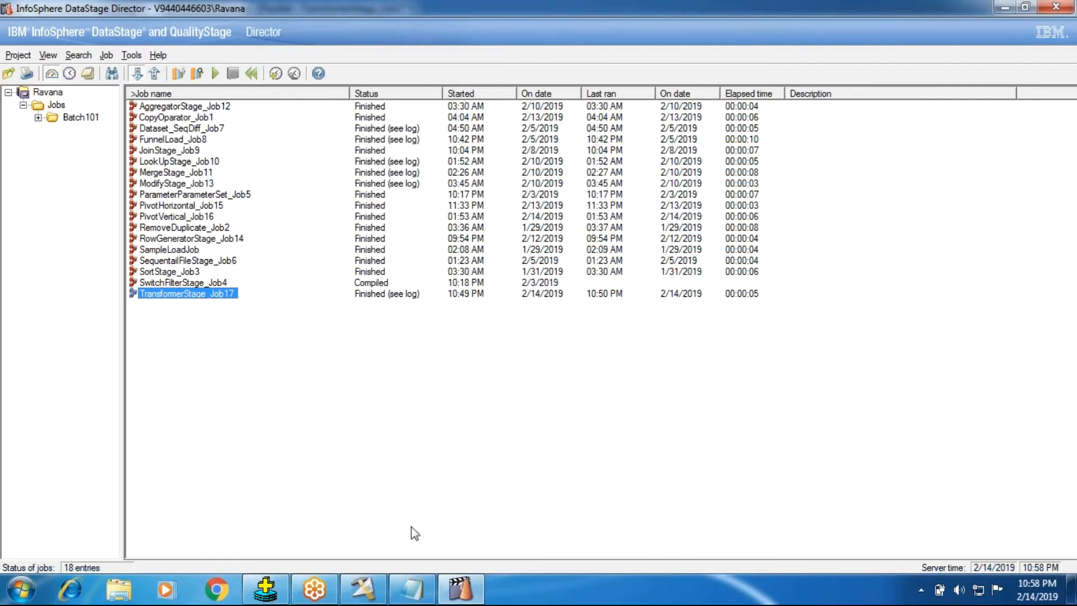
click(370, 586)
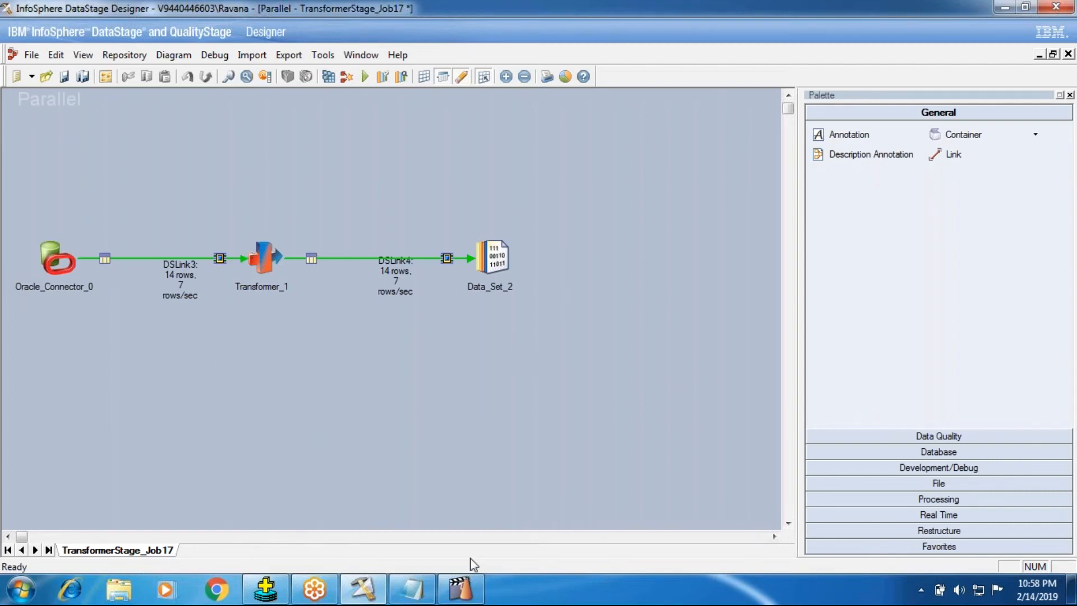
click(460, 588)
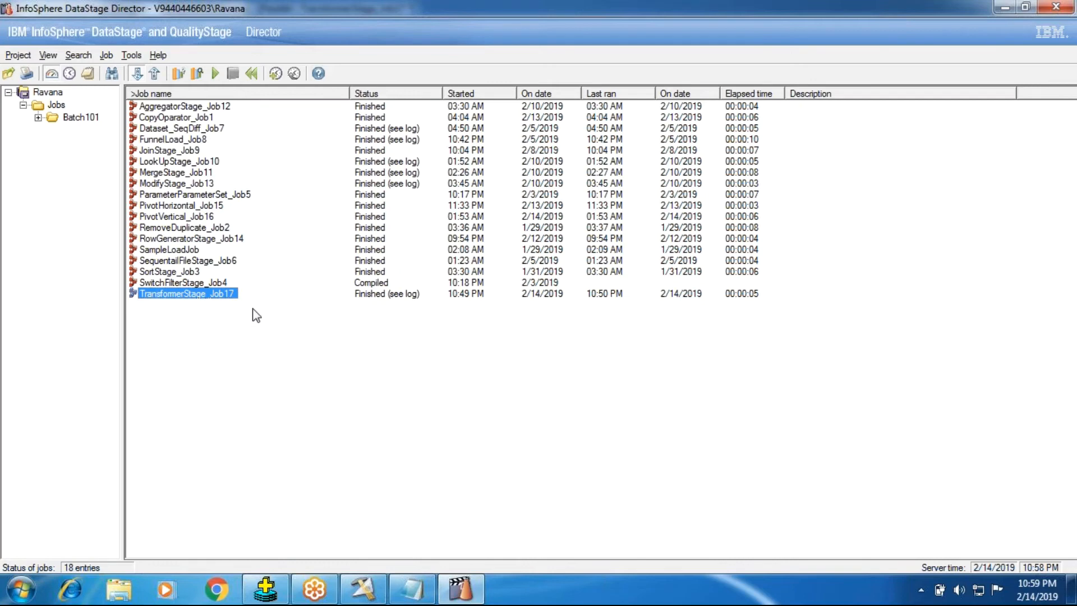
click(361, 592)
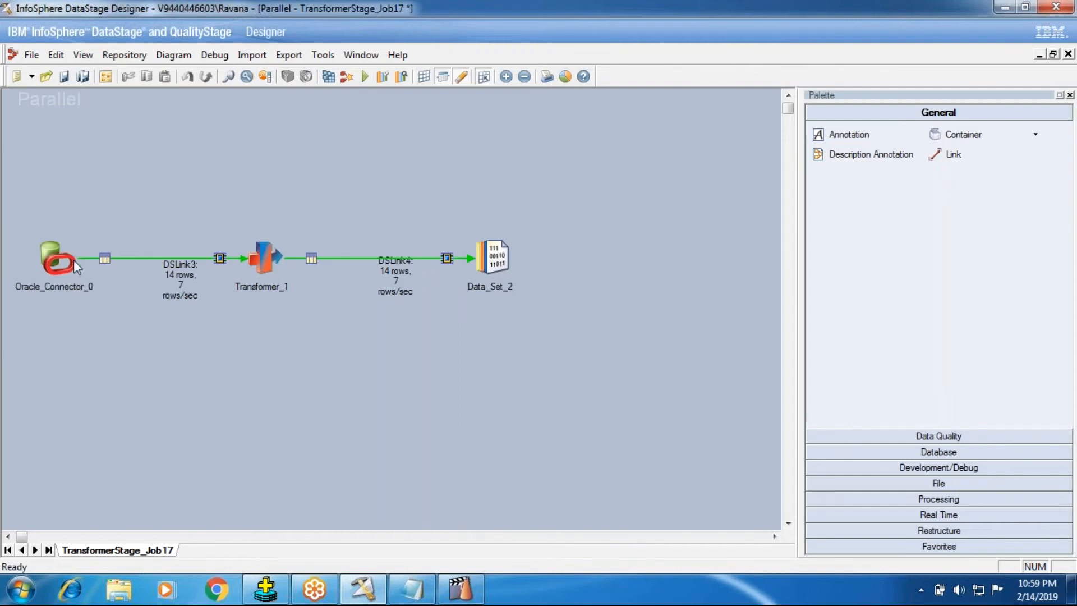
Review the instance options in the job properties, cancel them, and save and compile TransformerStage_Job17 for a run.
click(107, 76)
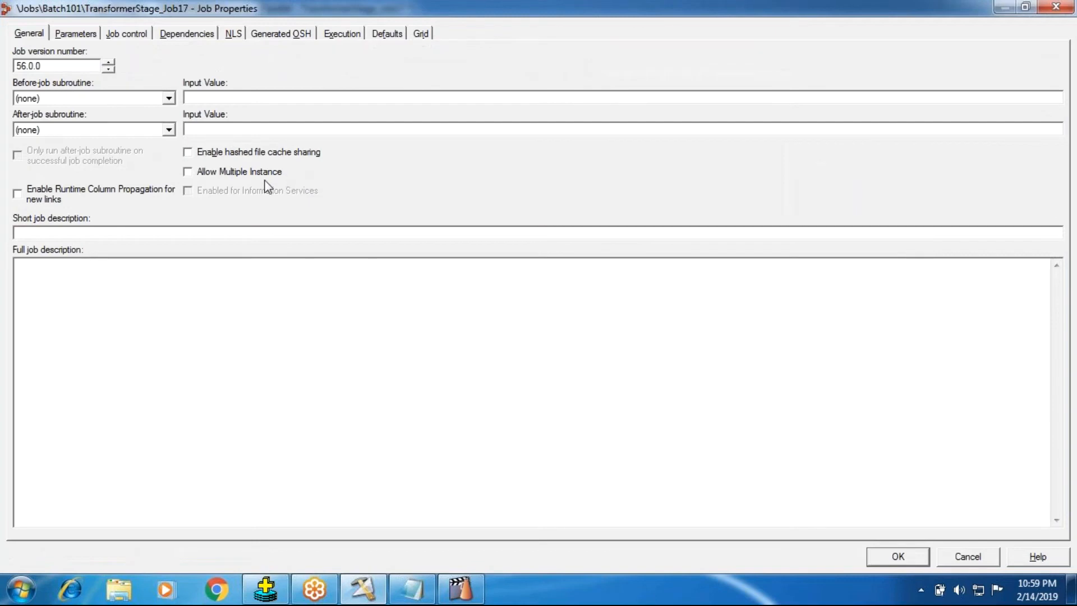
click(951, 561)
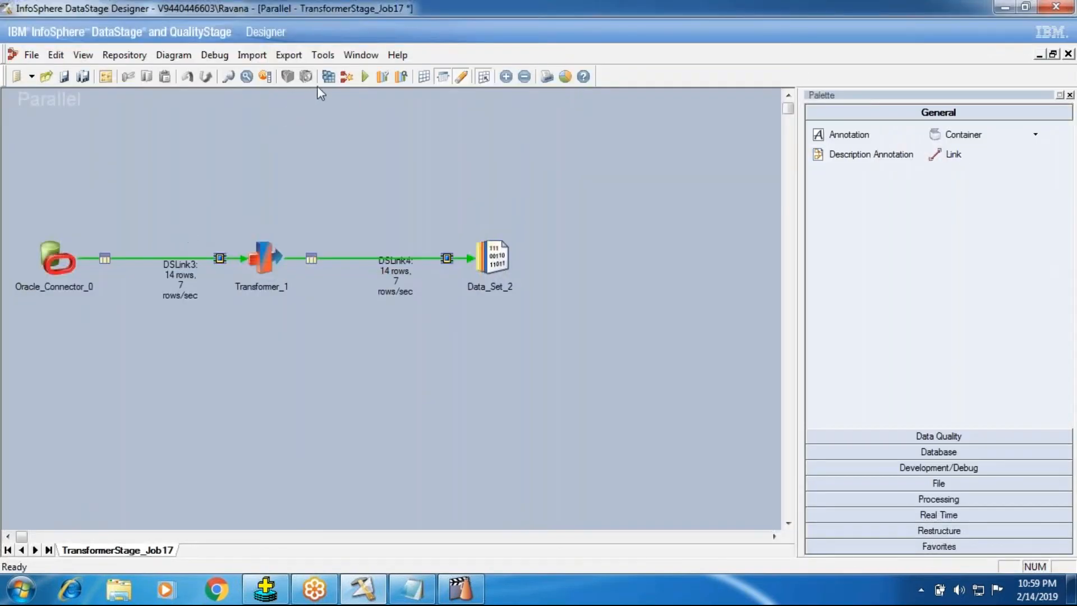
click(364, 78)
click(607, 348)
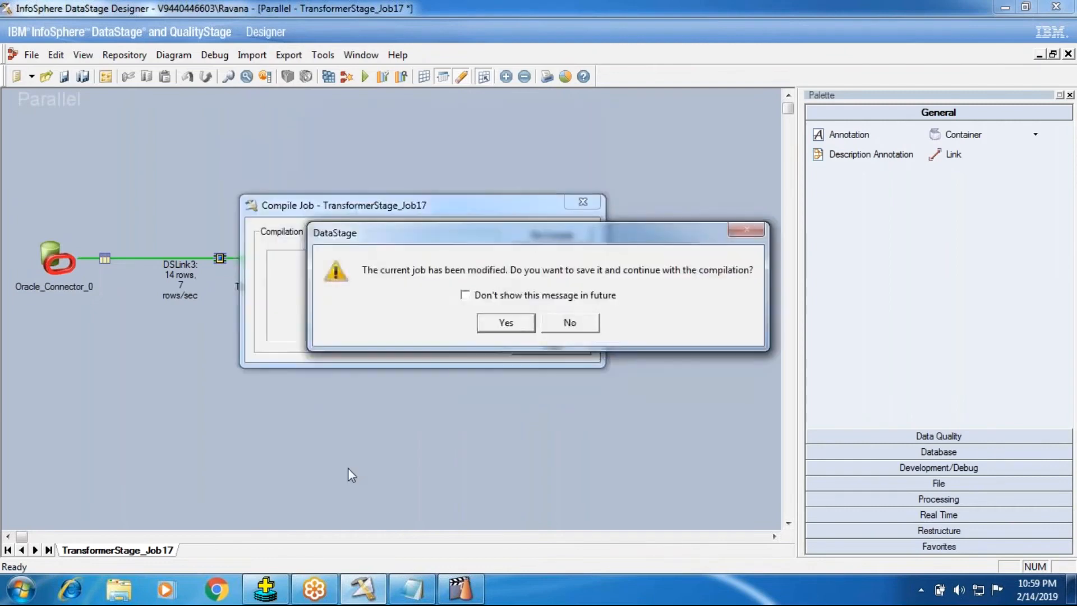
click(502, 321)
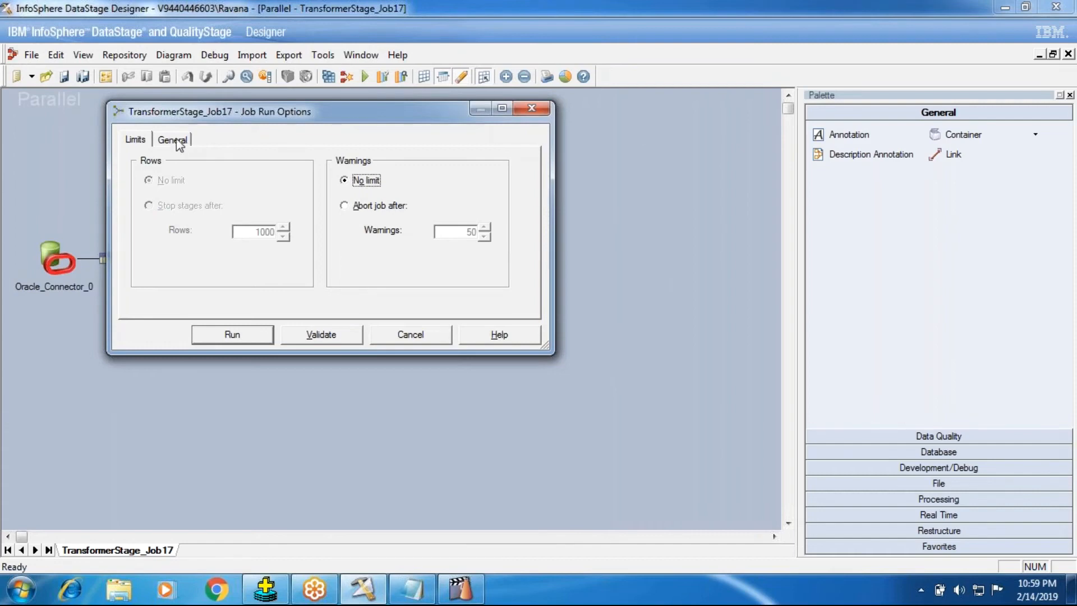
Inspect the General and Limits run options of TransformerStage_Job17, and cancel the run.
click(159, 143)
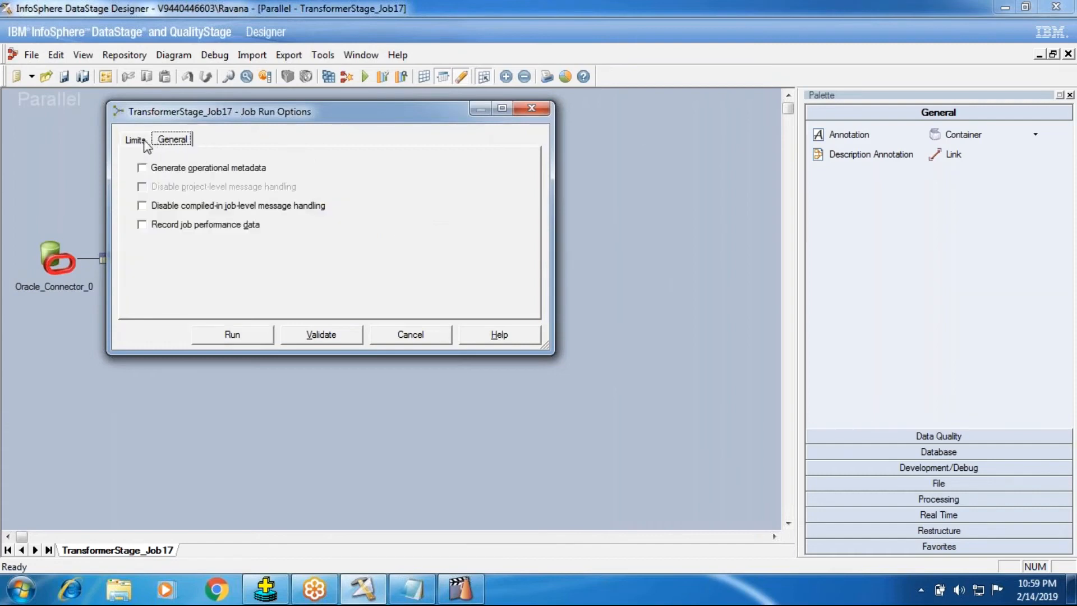
click(144, 141)
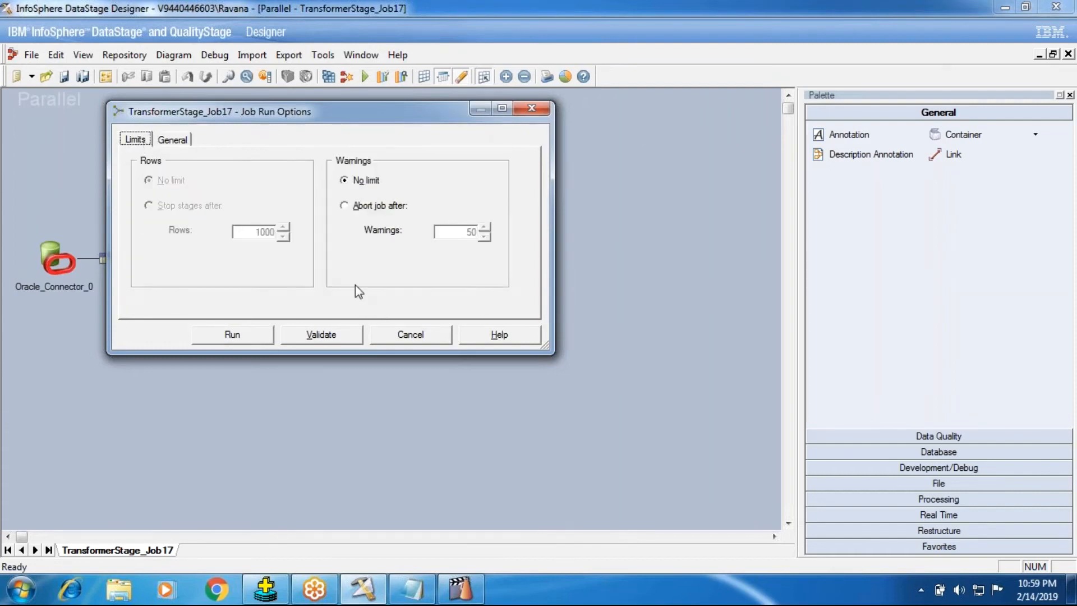
click(380, 328)
Enable Allow Multiple Instance in the TransformerStage_Job17 job properties, and recompile the job.
click(106, 77)
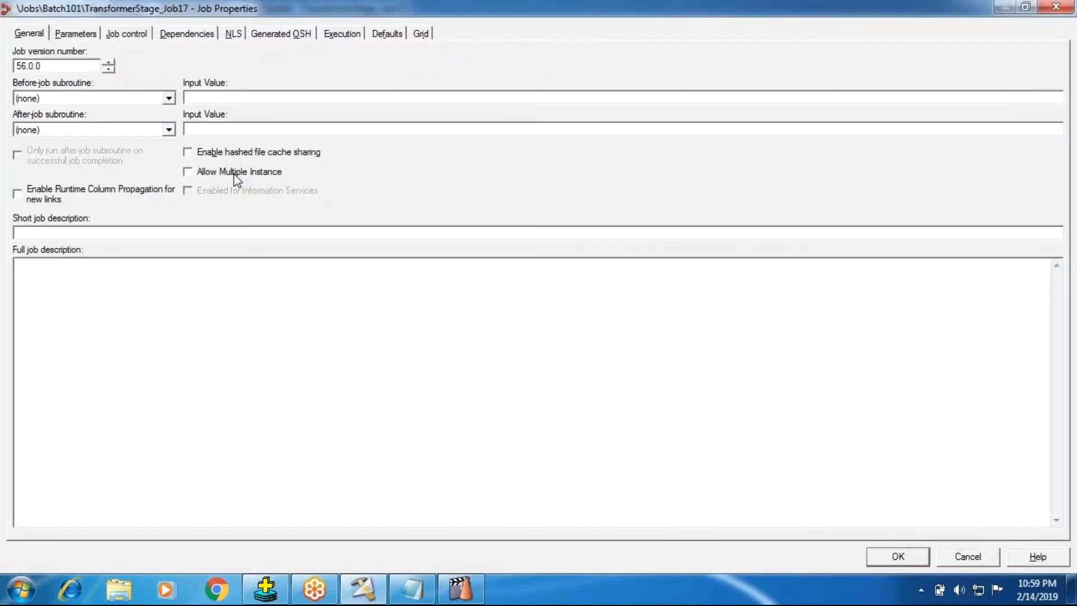
click(234, 174)
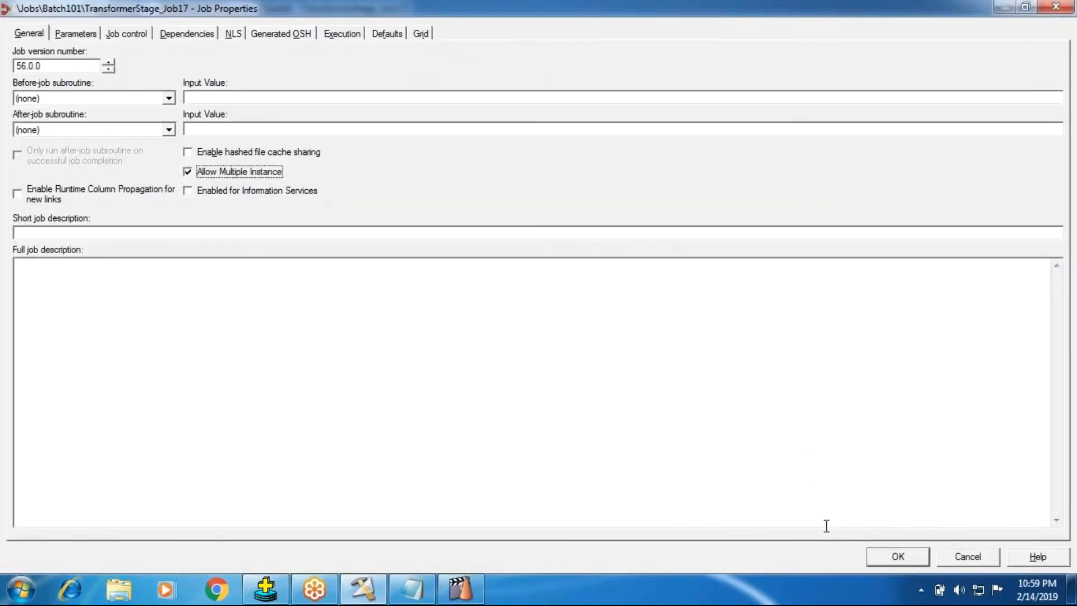
click(892, 555)
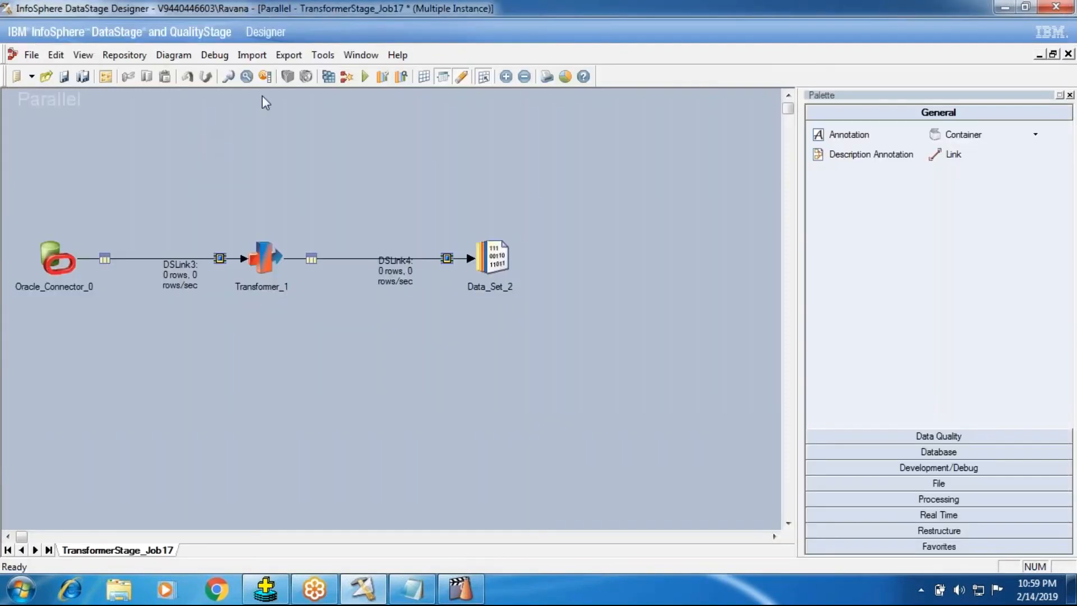
click(347, 76)
click(520, 329)
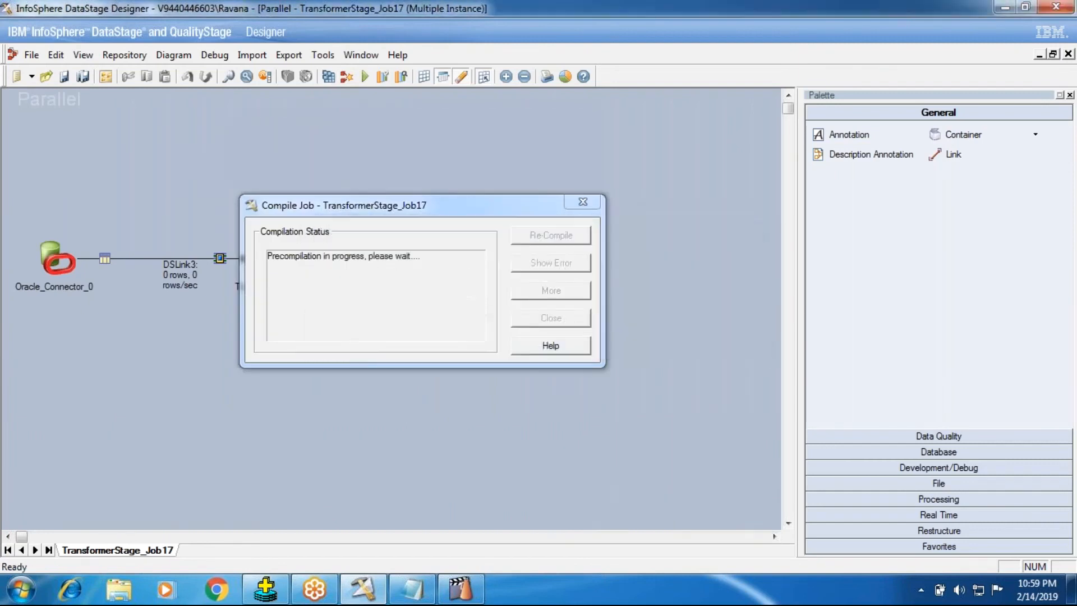
click(551, 319)
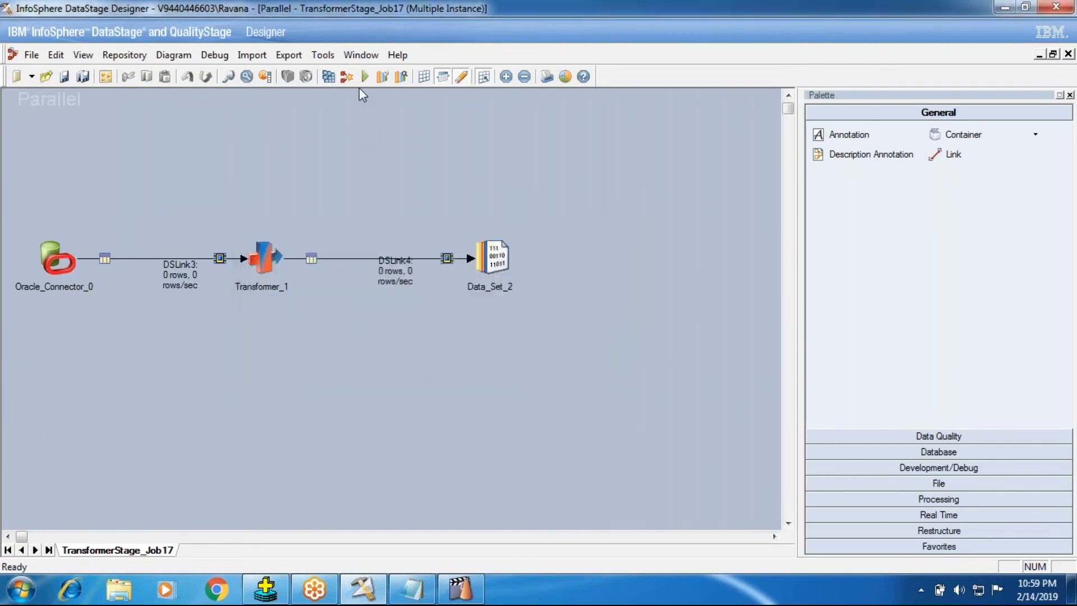
Run TransformerStage_Job17 with the Invocation Id HYD, and select the TransformerStage_Job17.HYD instance in the Director.
click(365, 76)
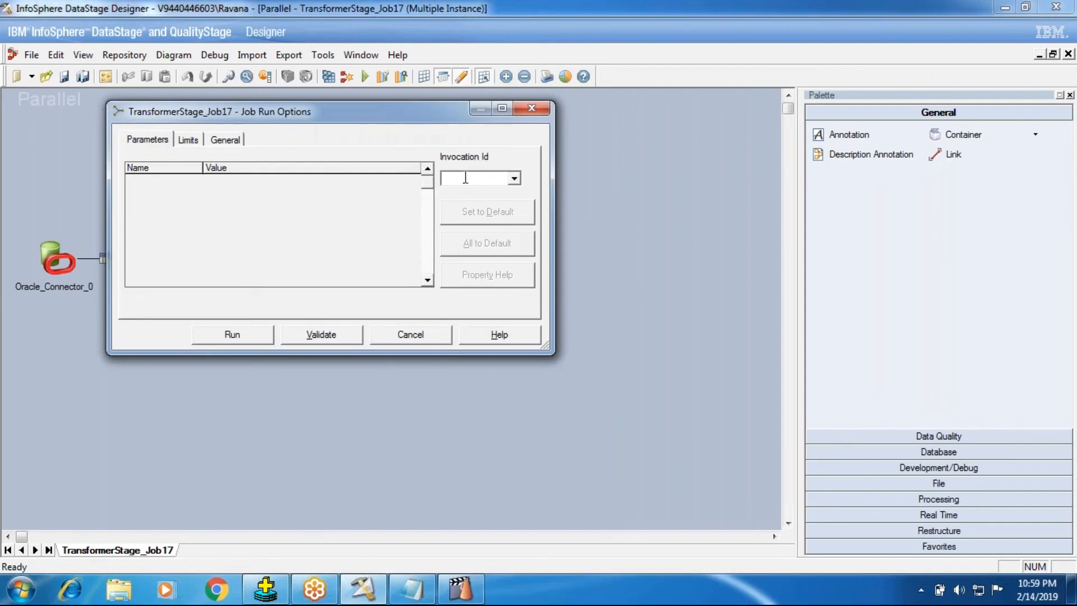
text(HYD)
click(250, 338)
click(460, 589)
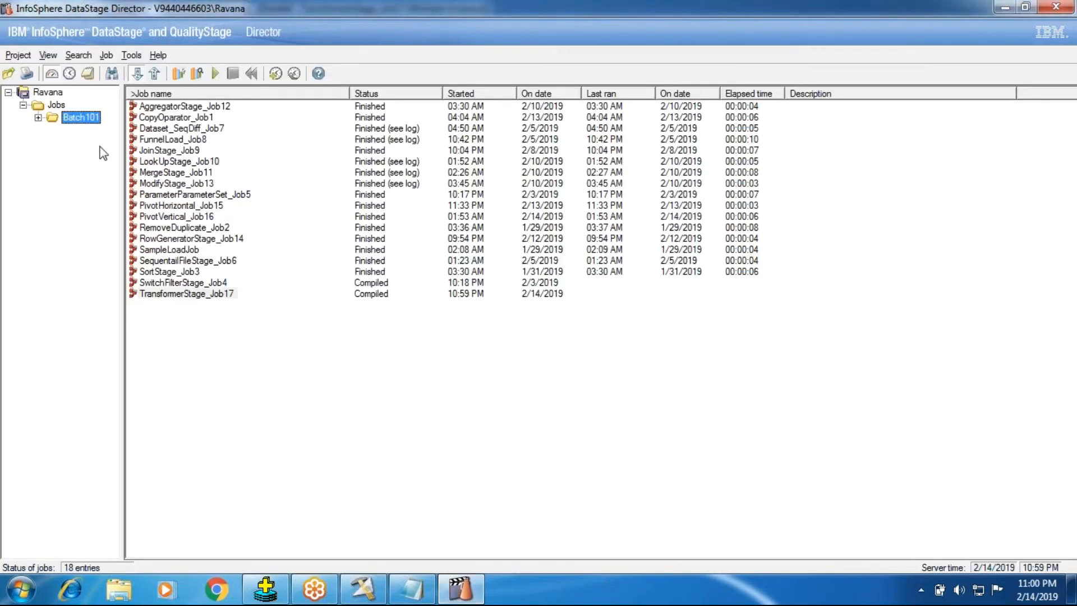
click(230, 304)
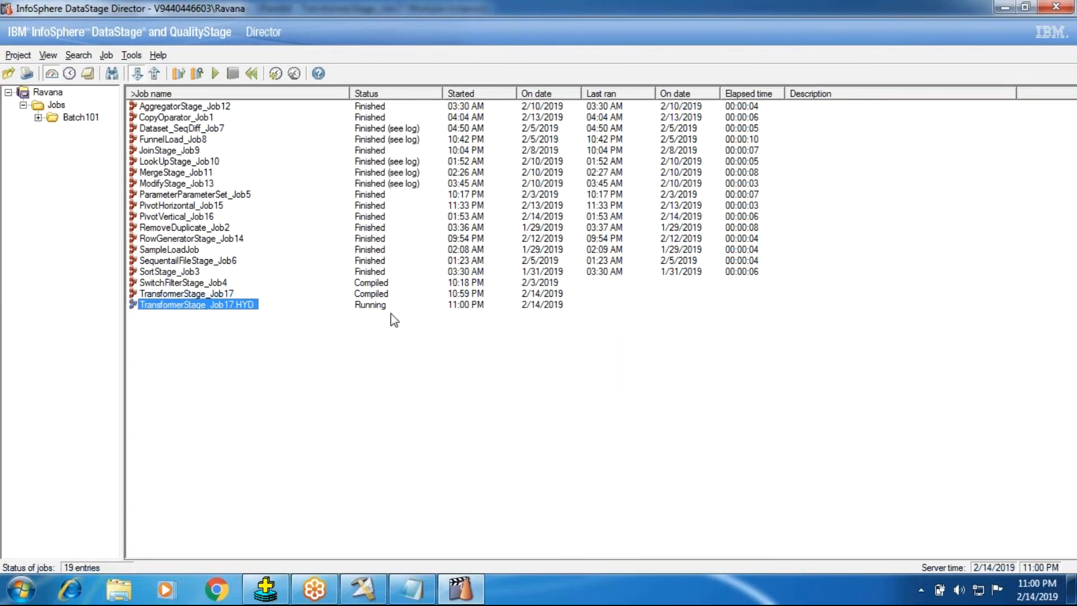
Open the log of the TransformerStage_Job17.HYD instance, read its warning event's details, and return to the job status list.
click(148, 308)
click(88, 74)
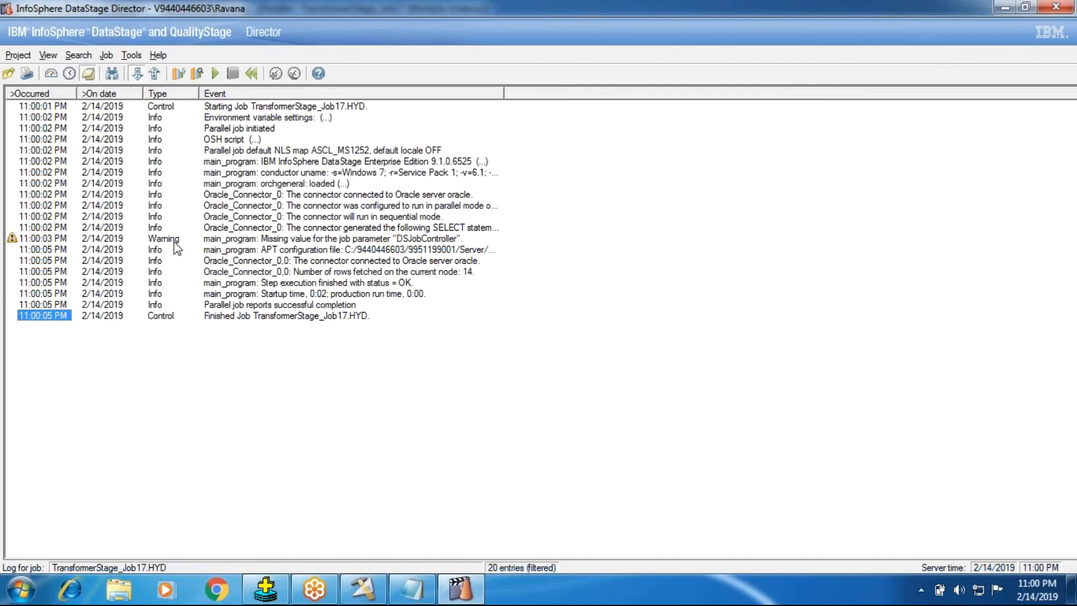
double_click(178, 241)
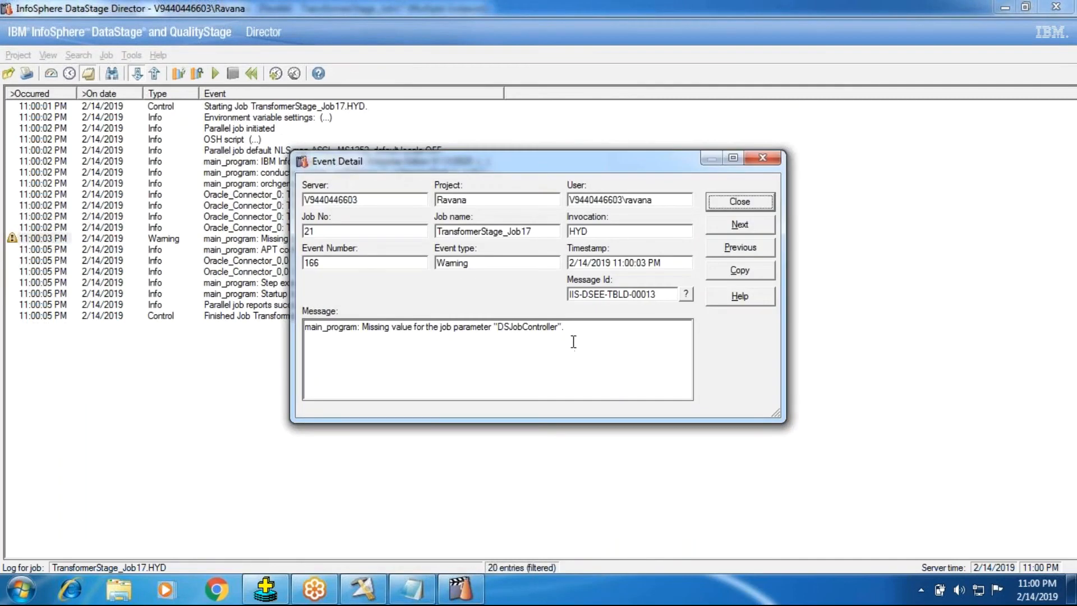
click(723, 205)
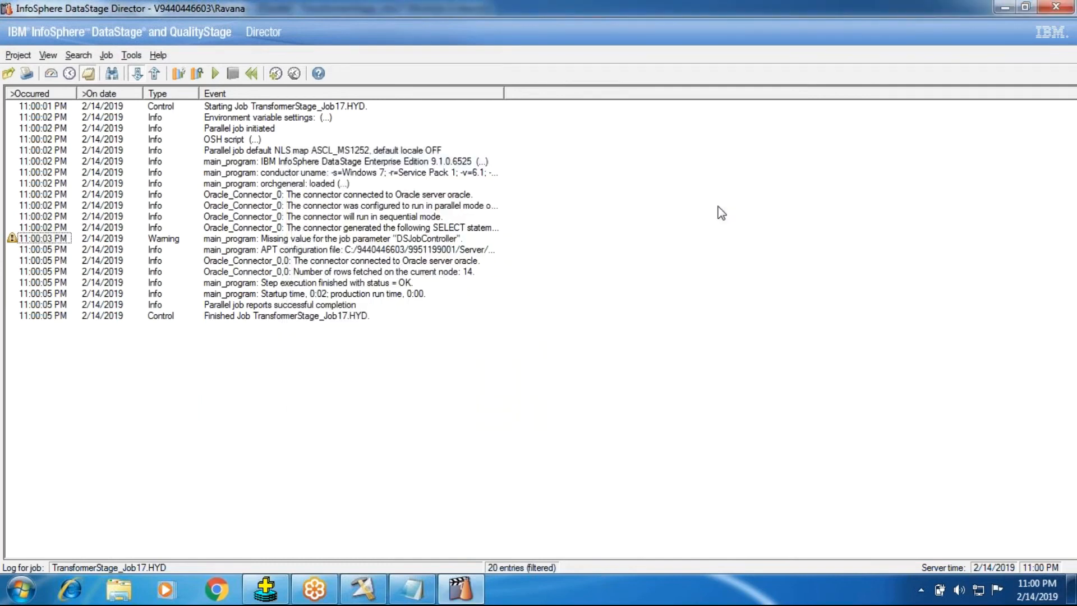
click(55, 74)
Switch to the Designer, run TransformerStage_Job17 with the Invocation Id BLR, and select the TransformerStage_Job17.BLR instance in the Director.
click(363, 589)
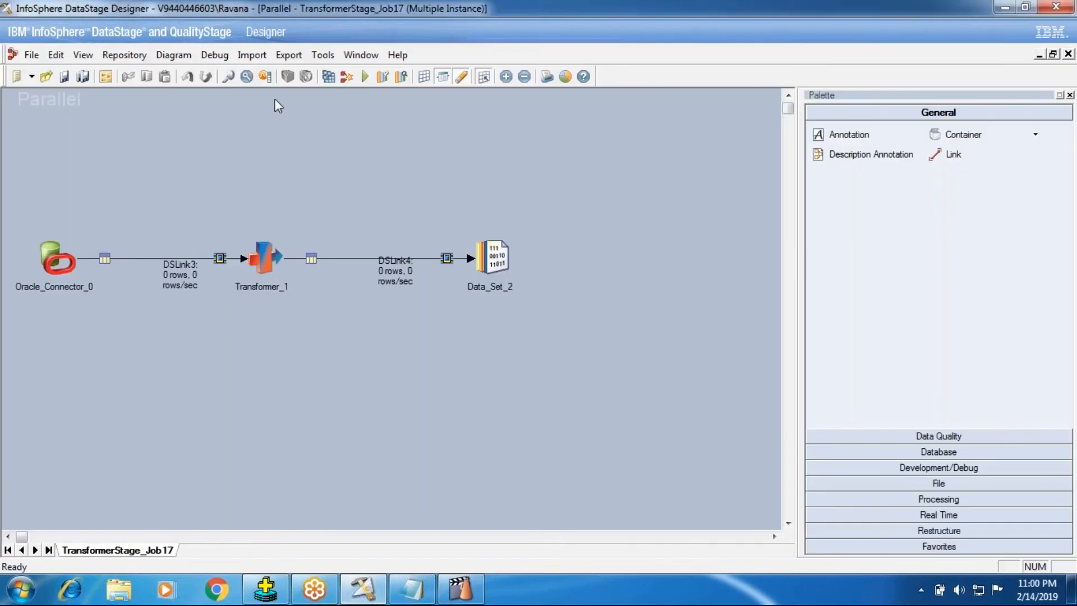
click(365, 77)
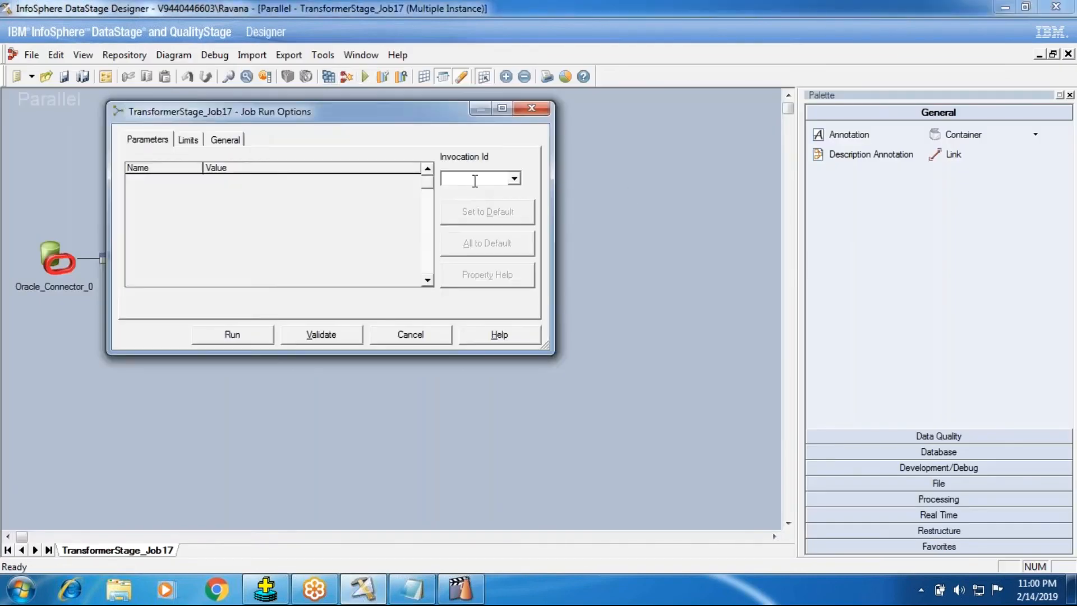
text(BLR)
click(241, 340)
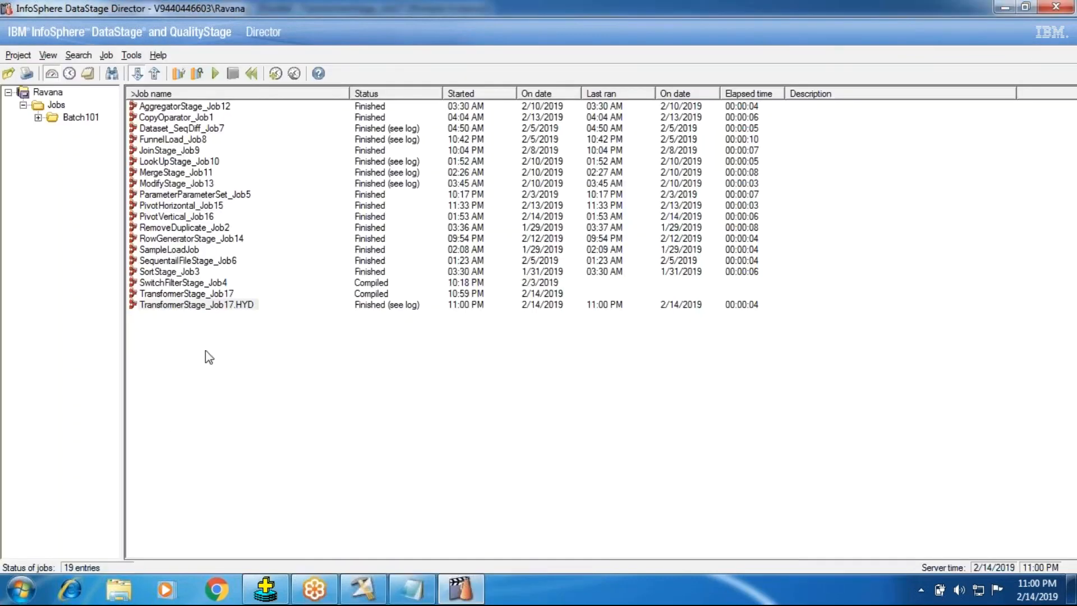
click(237, 307)
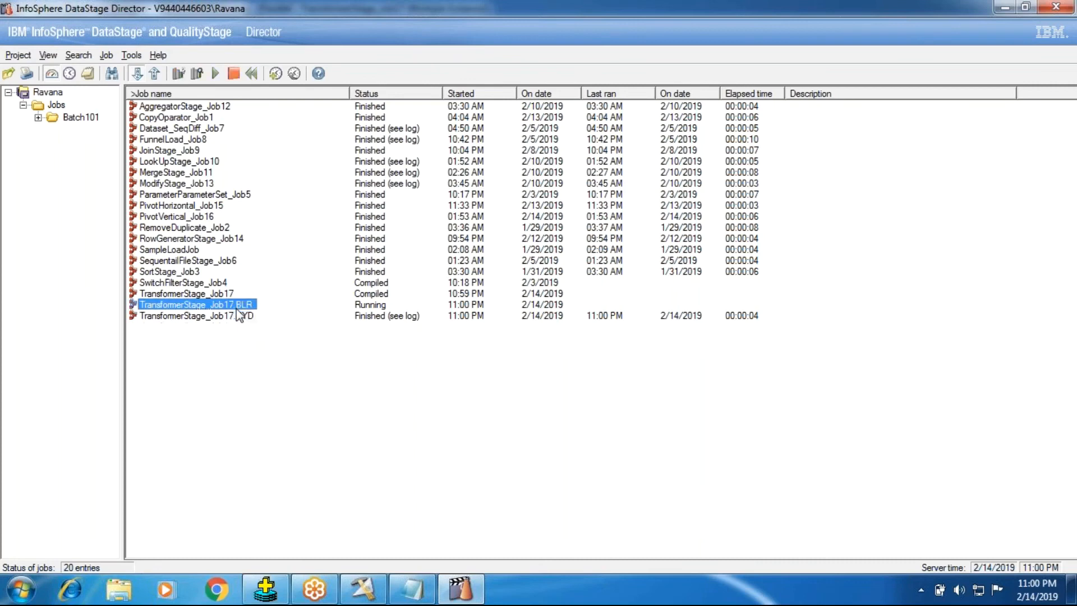
mouse_move(239, 314)
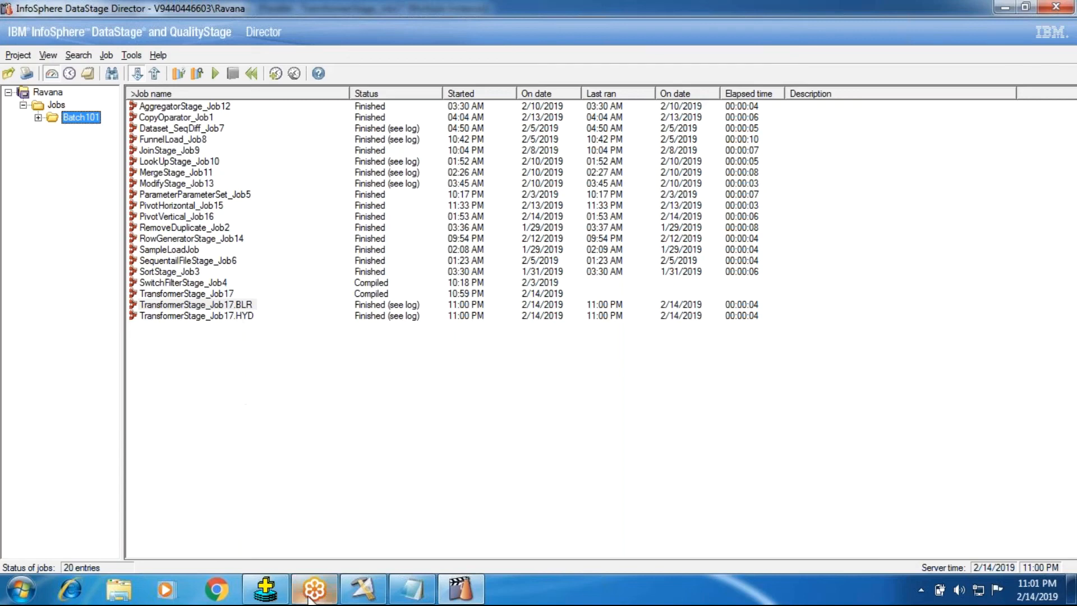
Check the macro derivations in Transformer_1 in the Designer, and select the TransformerStage_Job17.BLR instance in the Director again.
click(363, 589)
double_click(260, 256)
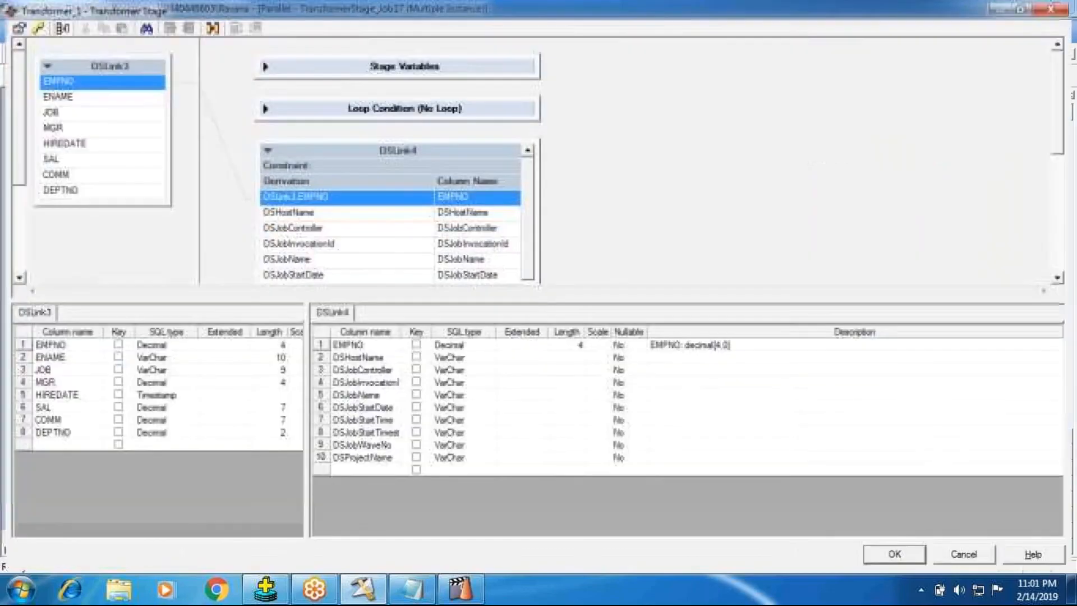
click(923, 557)
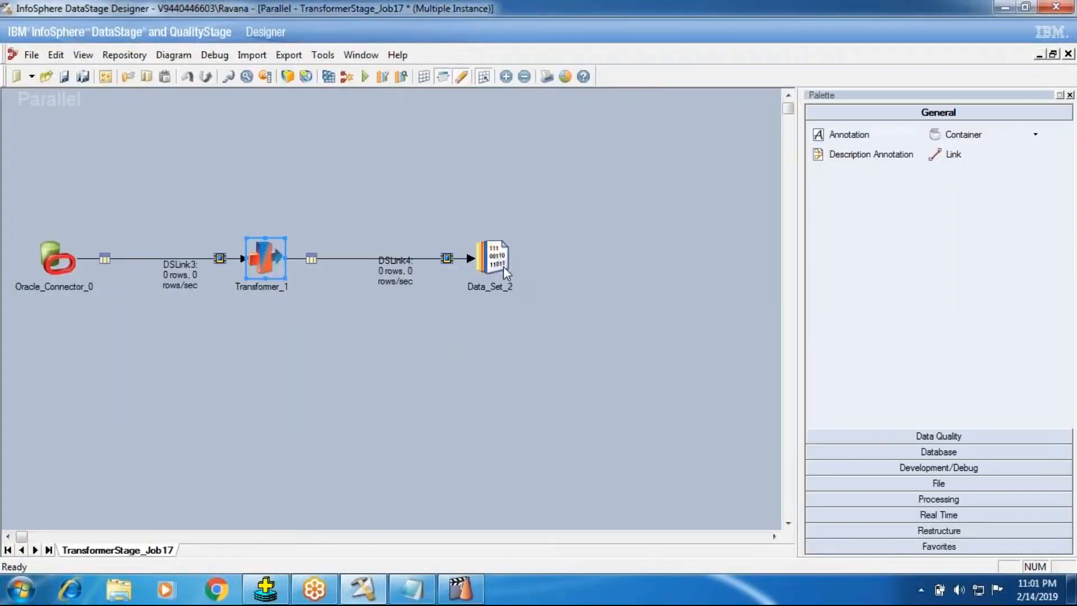
click(460, 588)
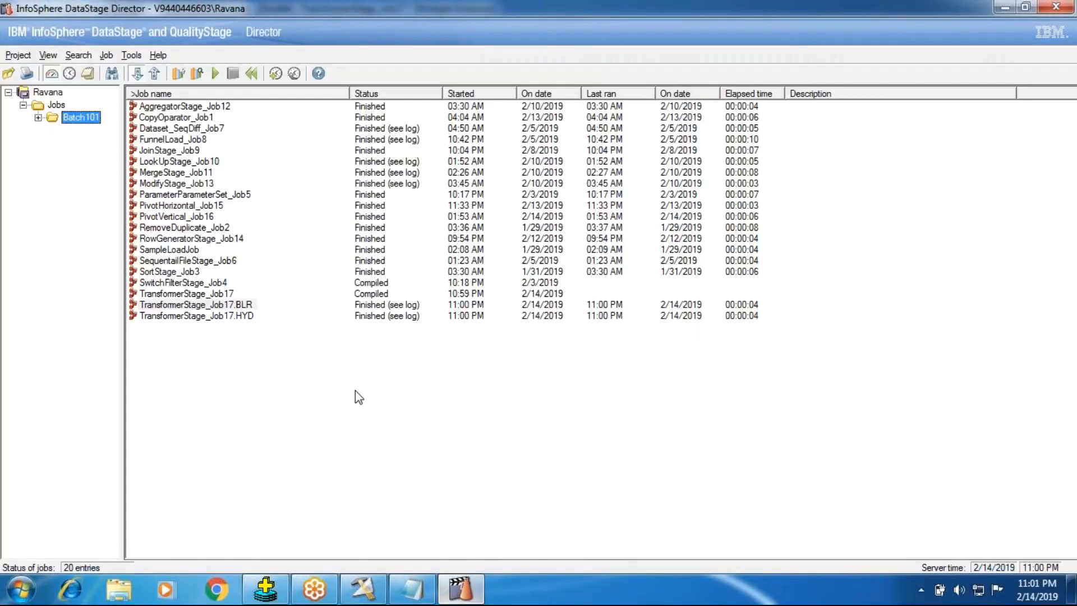
click(197, 306)
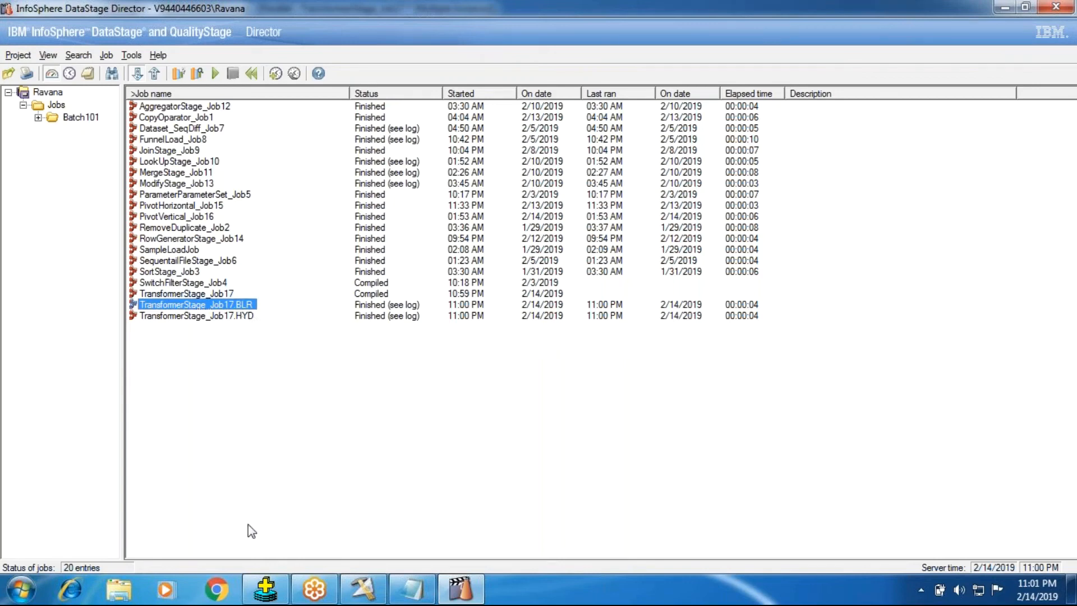
Switch to the Designer, view the data of Data_Set_2 with 100 rows to display, and examine the DSJobInvocationId column.
click(363, 589)
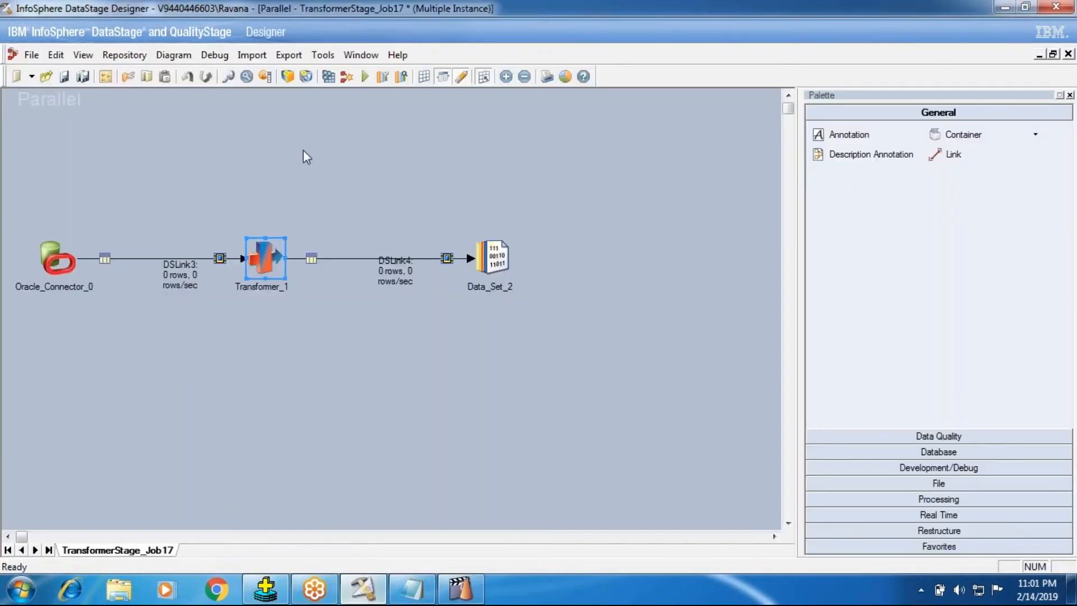
right_click(497, 264)
click(527, 308)
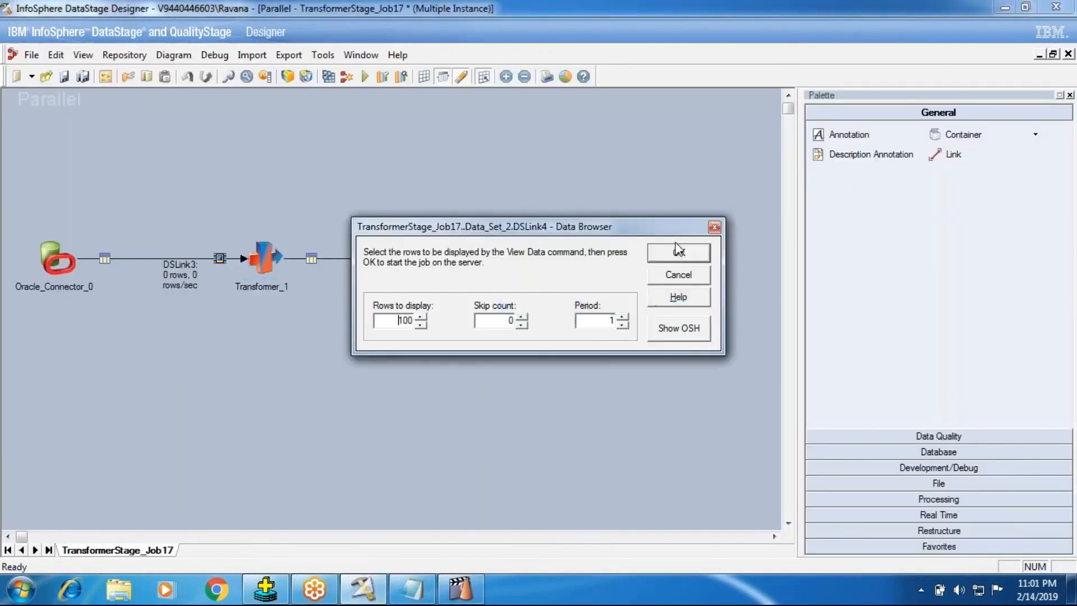
click(677, 252)
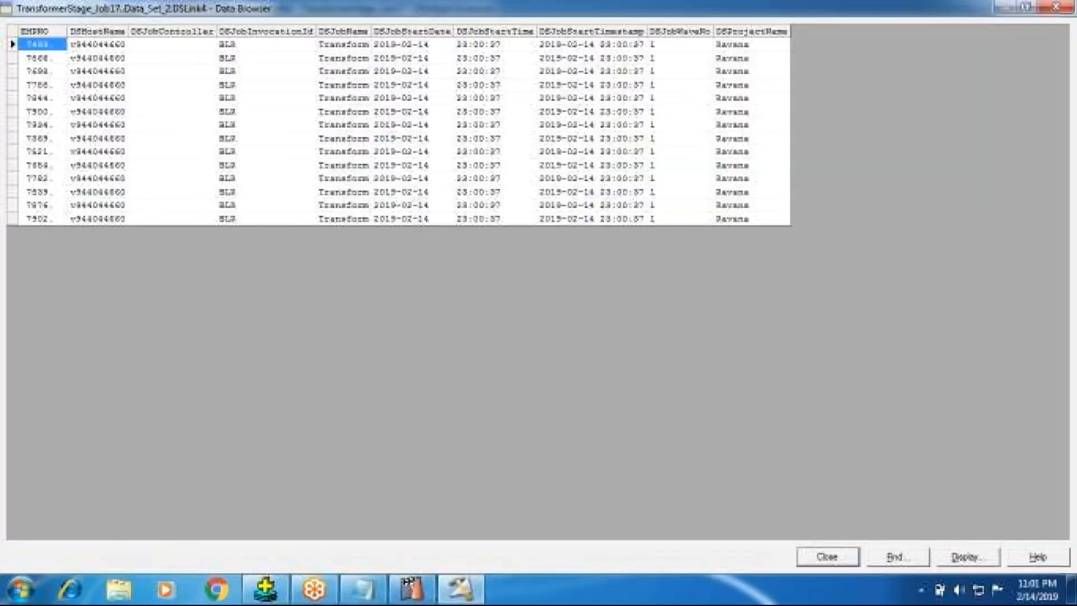
click(255, 59)
click(250, 138)
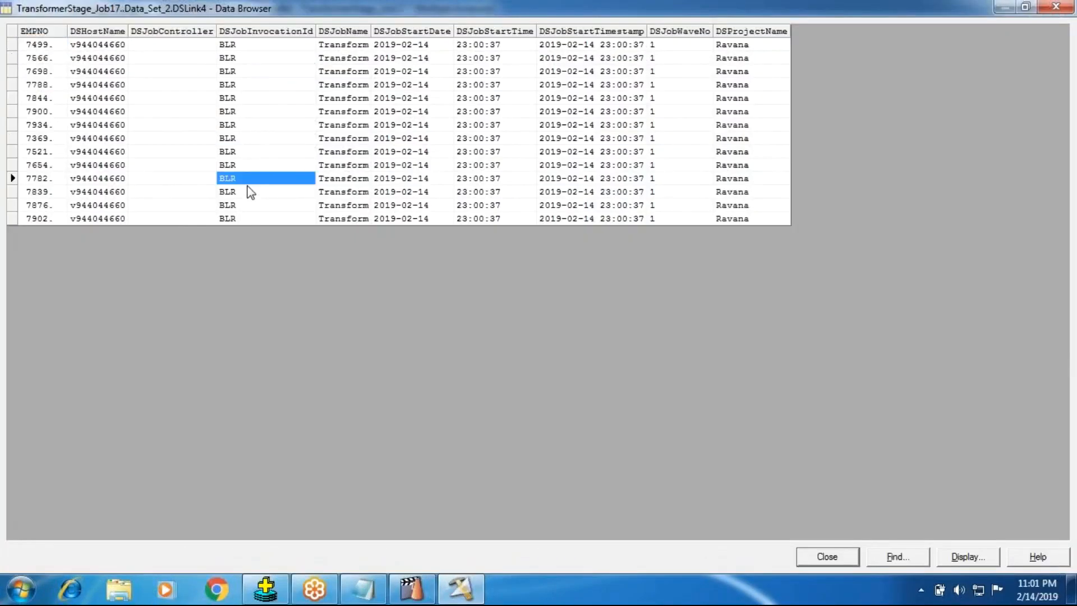
click(247, 182)
click(255, 220)
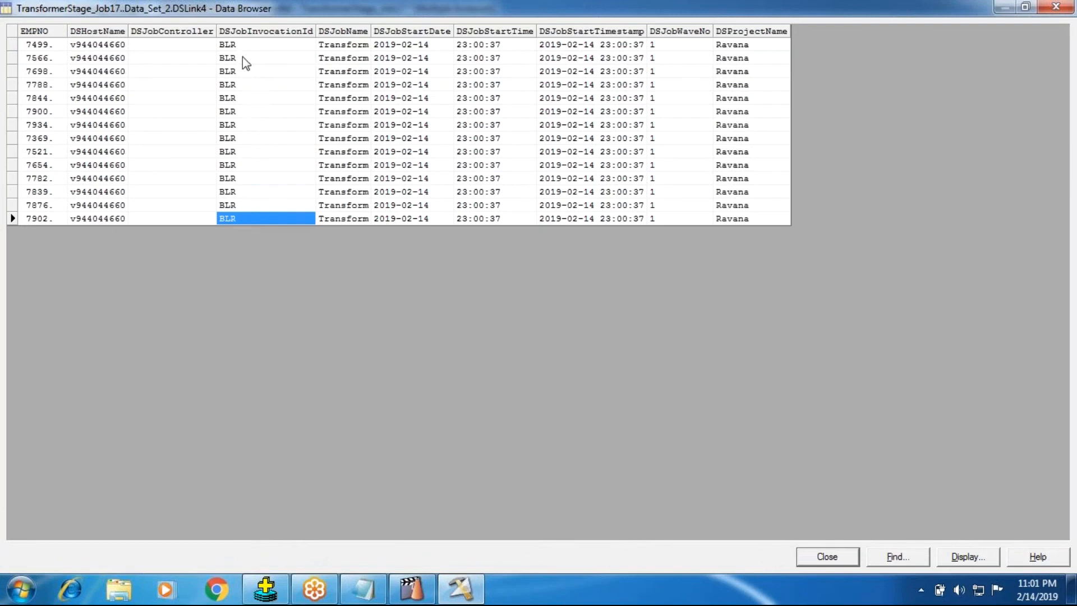
Widen the DSJobName column in the data browser and compare its values with the invocation IDs.
drag(371, 25, 461, 25)
click(262, 71)
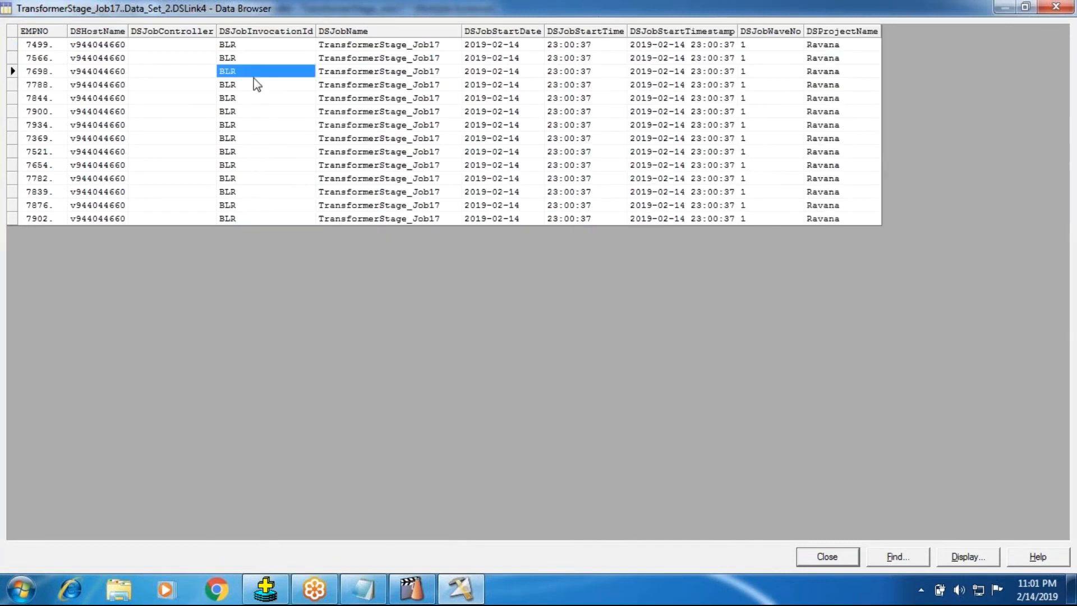
click(362, 68)
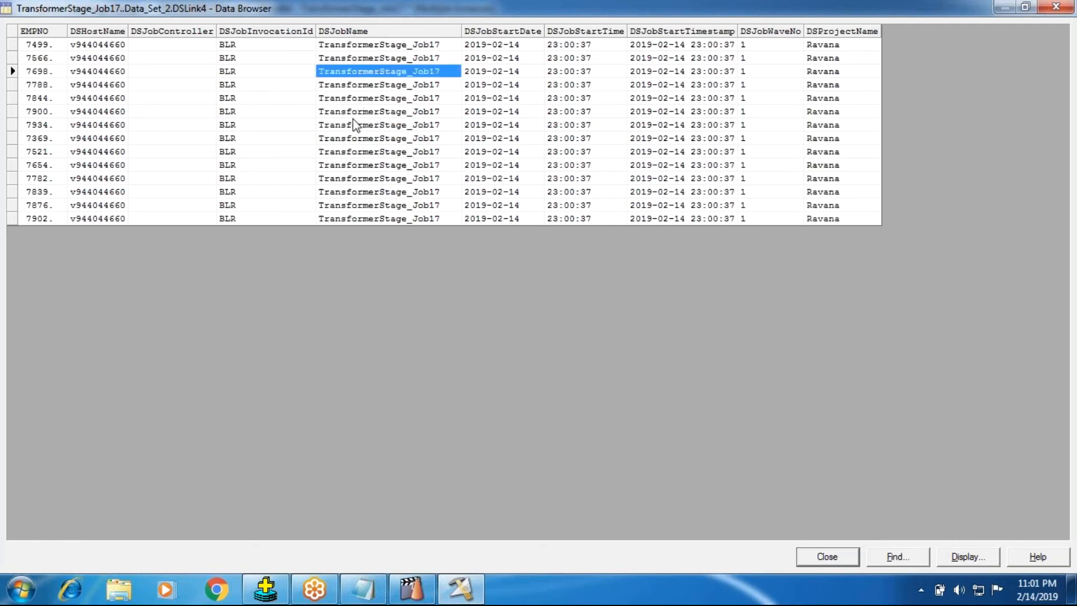
click(355, 112)
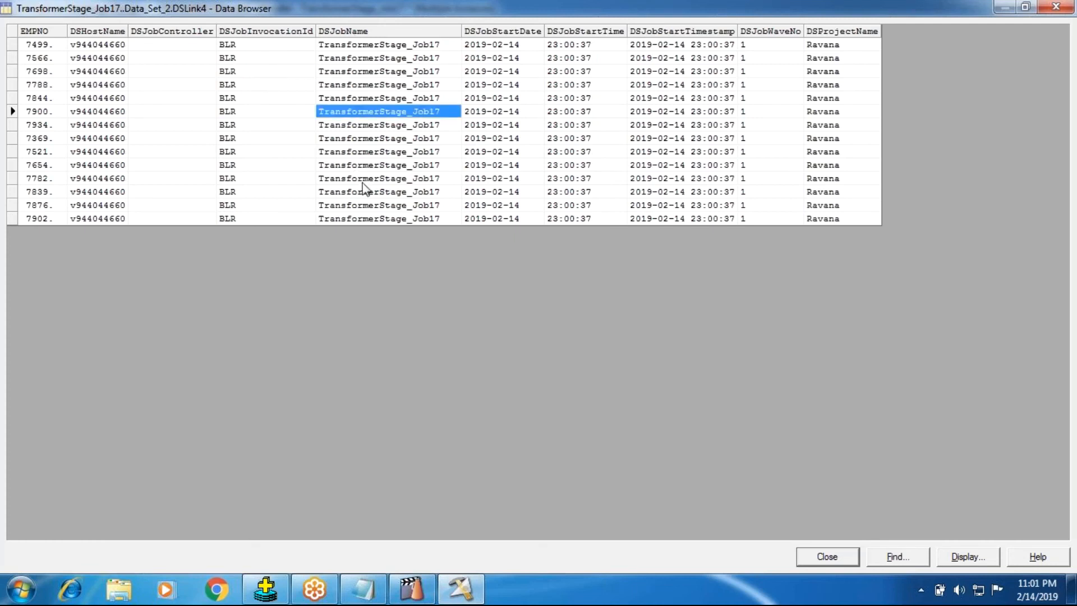
click(362, 62)
click(375, 189)
Examine the job start date, time, timestamp, wave number and project name columns, and close the data browser.
click(486, 141)
click(565, 138)
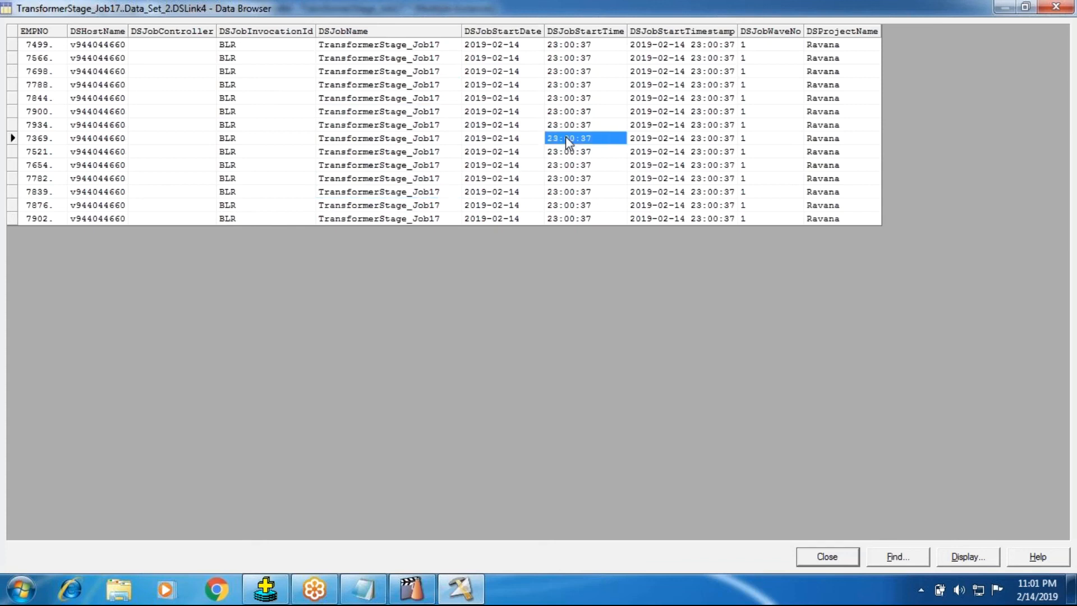
click(657, 139)
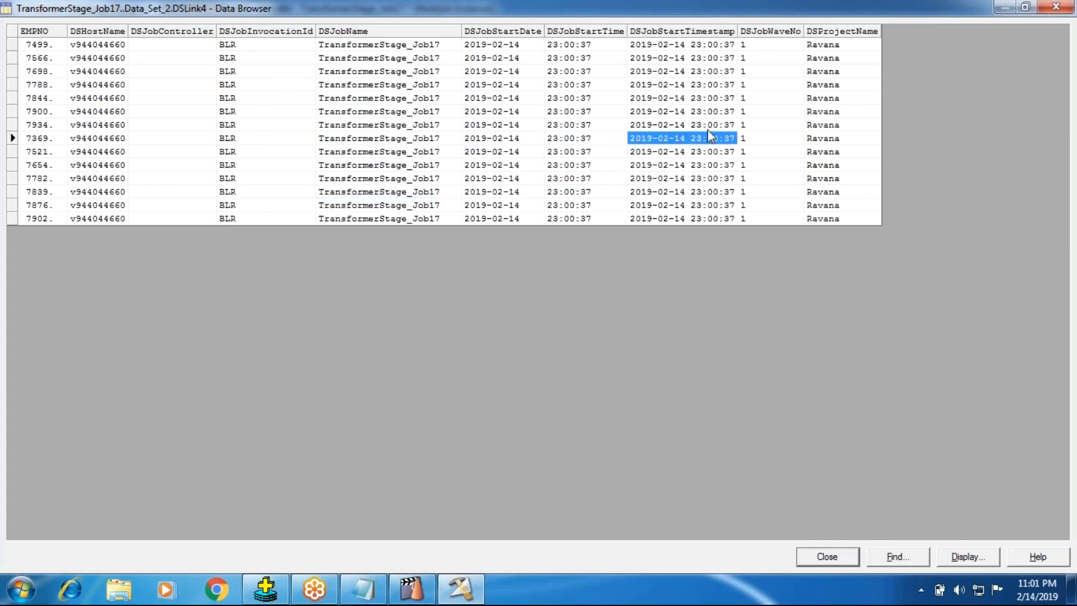
click(492, 140)
click(560, 136)
click(727, 156)
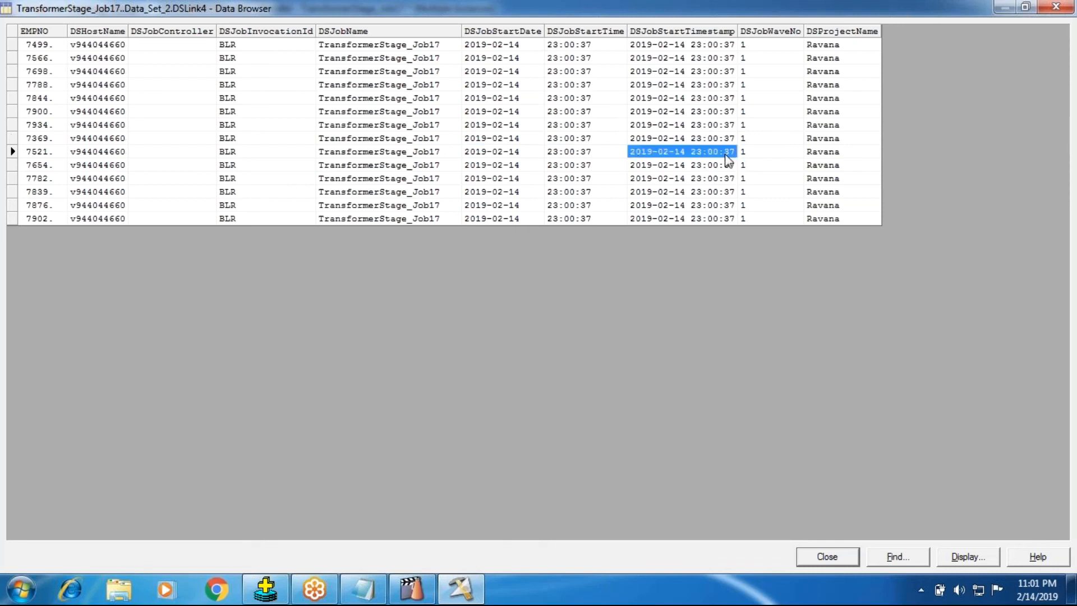
click(789, 59)
click(771, 112)
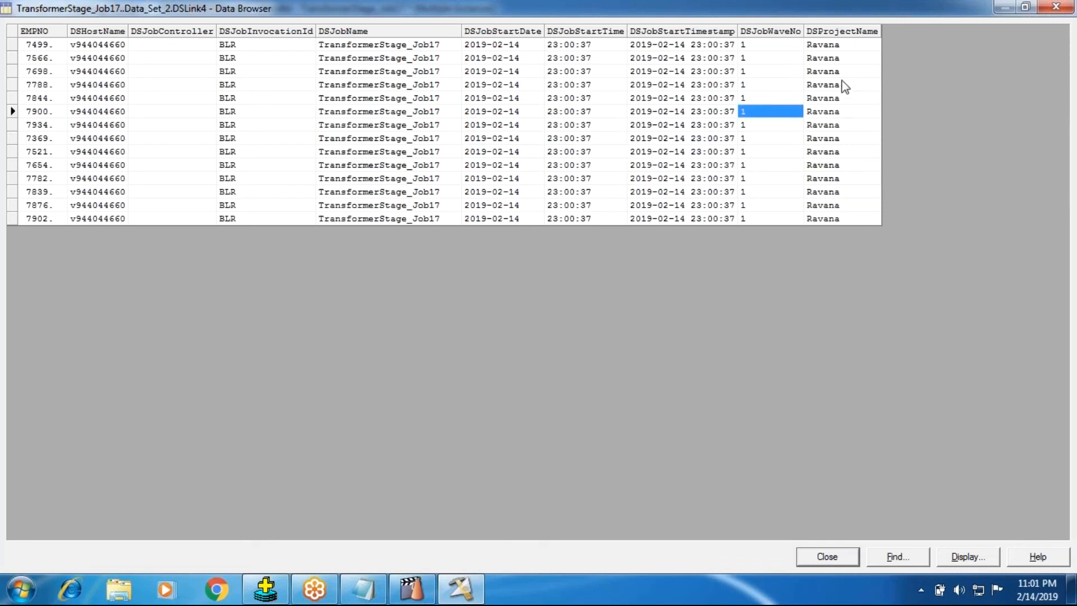
click(834, 97)
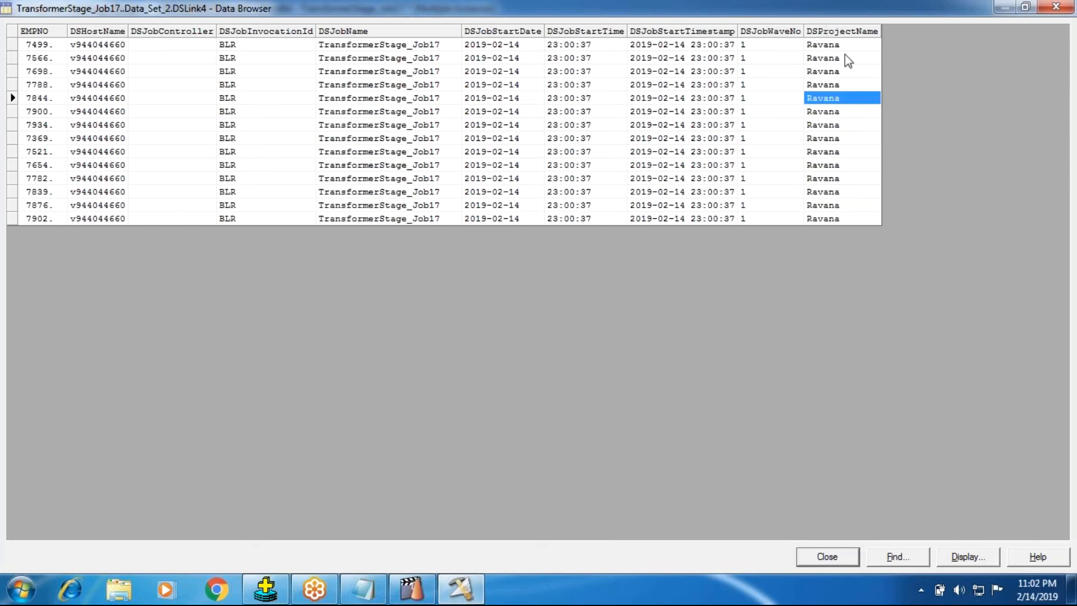
click(816, 557)
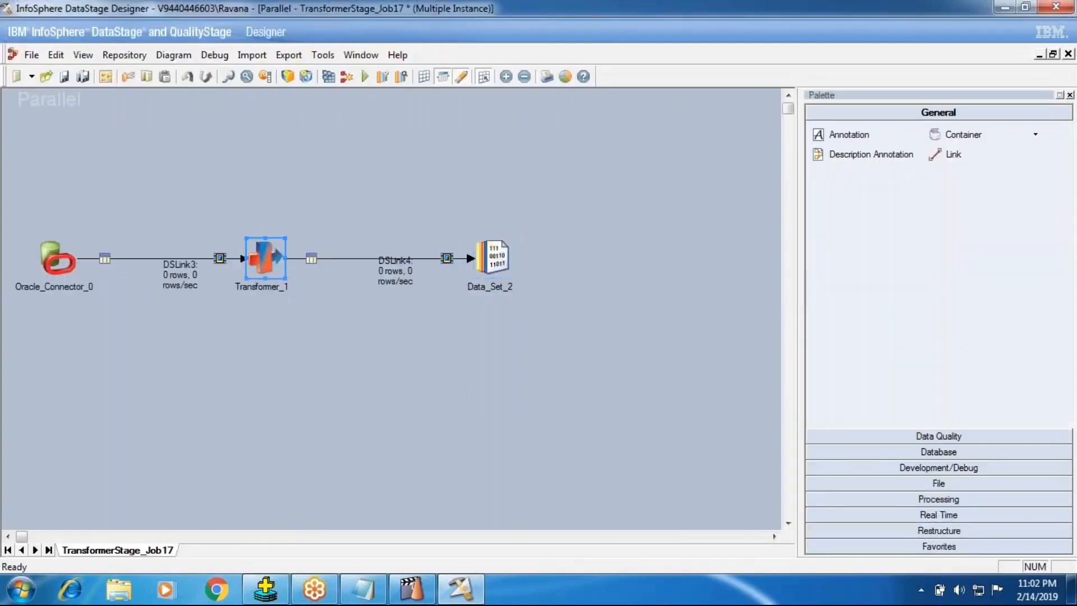
Open Transformer_1 and inspect the expression editor of the EMPNO derivation on DSLink4, leaving the derivation as is.
double_click(280, 258)
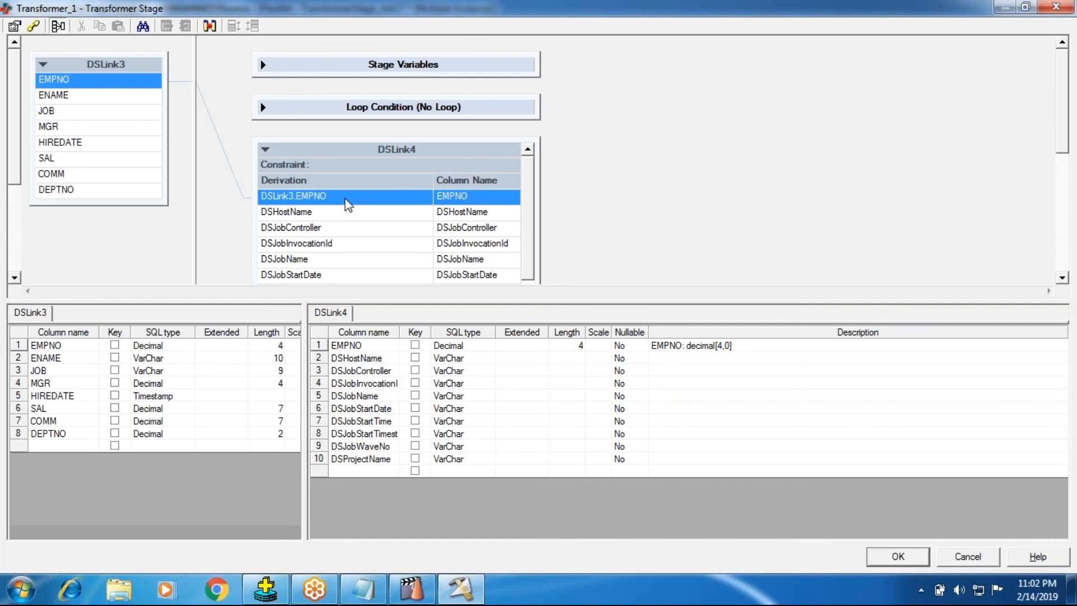
double_click(345, 199)
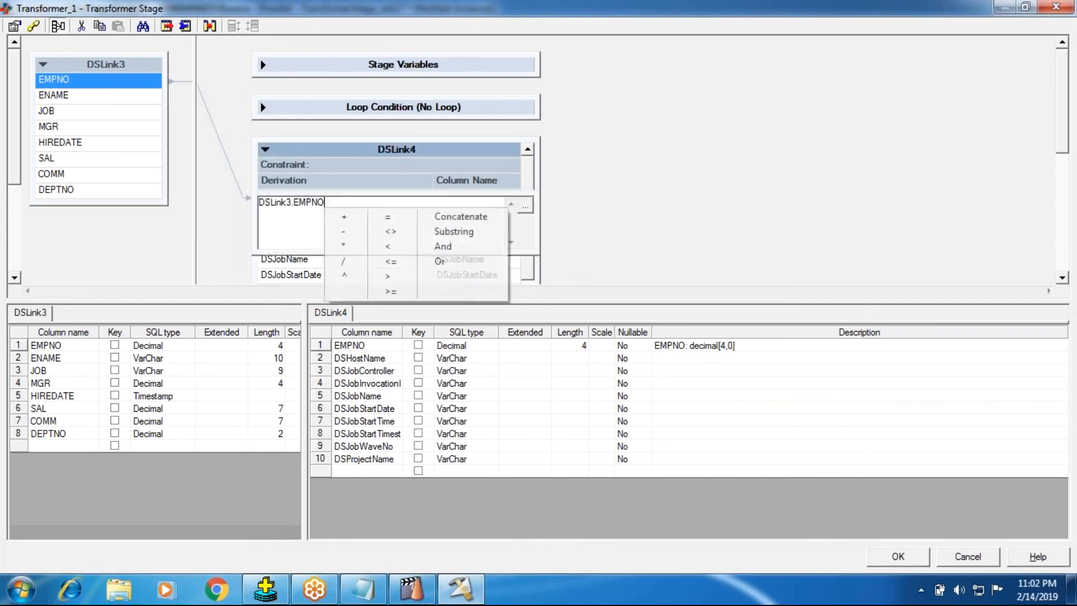
click(293, 230)
drag(334, 206, 170, 206)
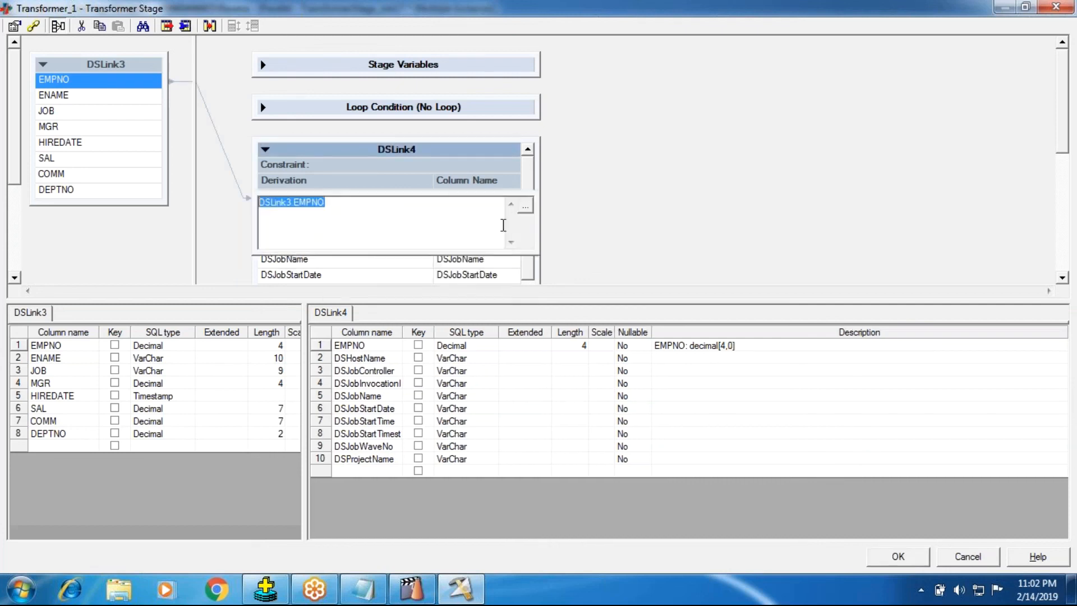
click(571, 174)
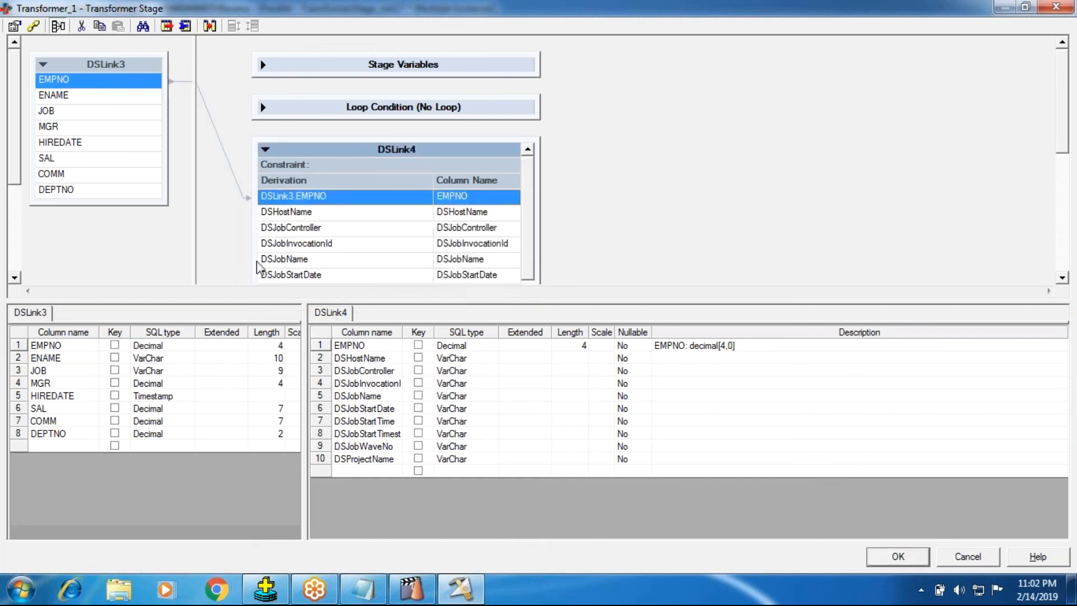
Review the expression options available for the DSHostName derivation, such as macros, routines, parameters and functions, and leave the editor.
right_click(321, 217)
click(310, 213)
double_click(310, 213)
right_click(284, 219)
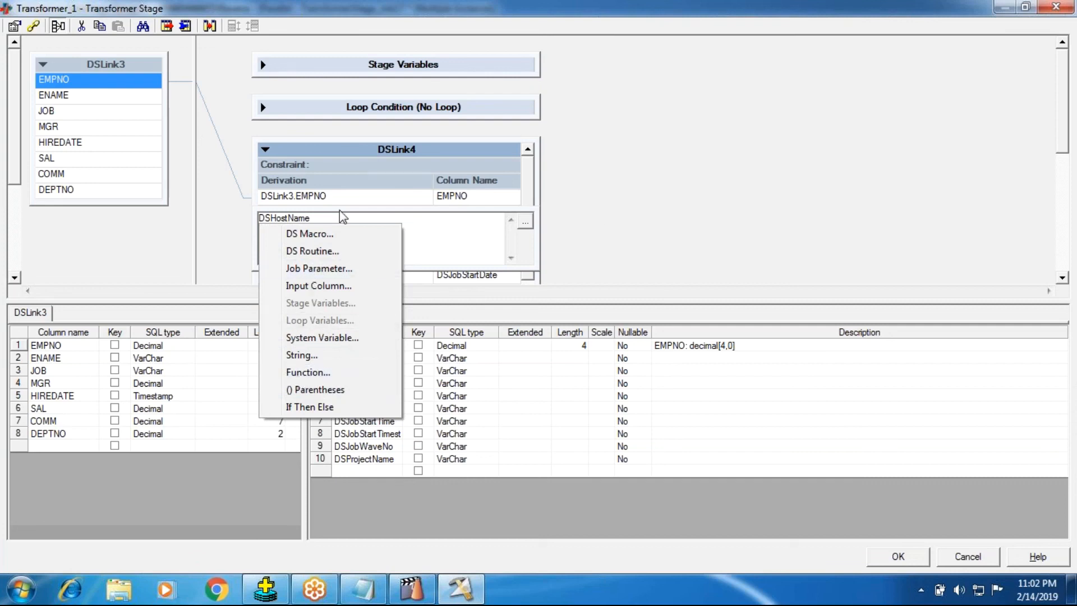
click(679, 217)
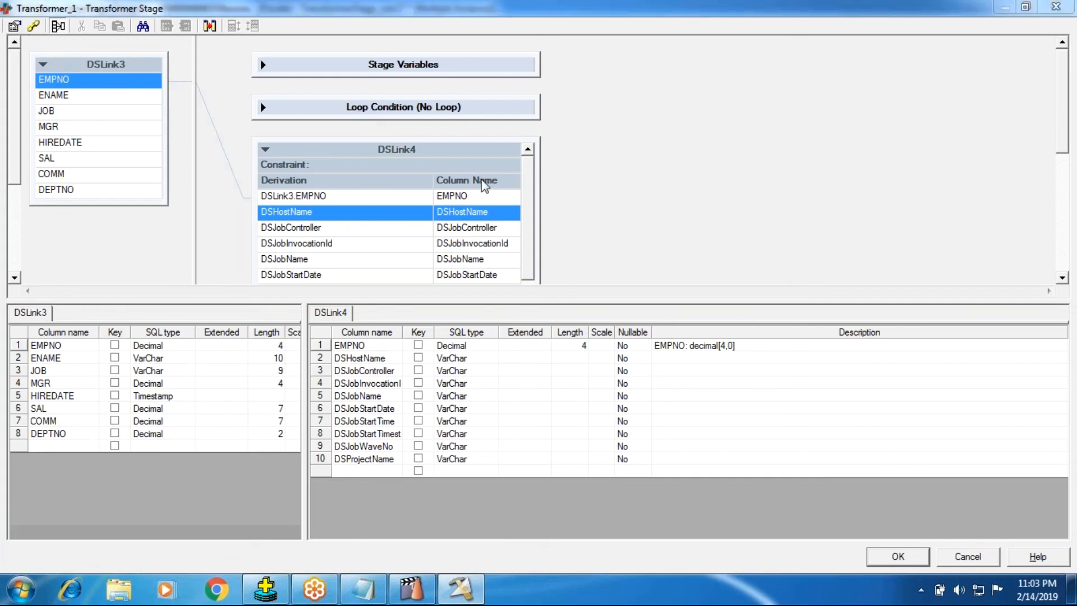
Review the Surrogate Key settings in the Transformer_1 stage properties, cancel them, and accept the Transformer stage.
click(489, 207)
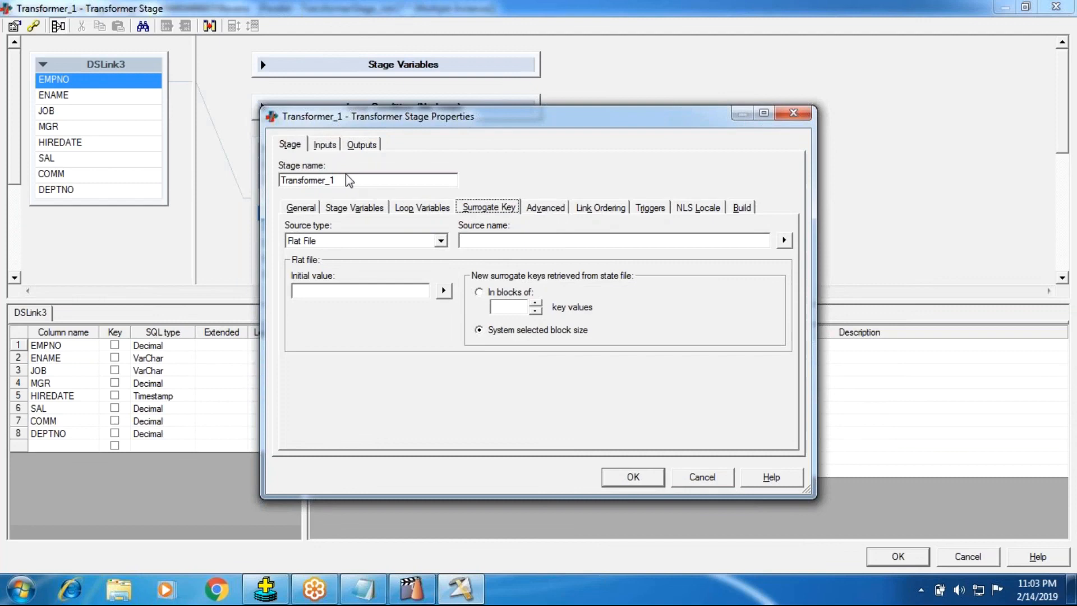
click(691, 483)
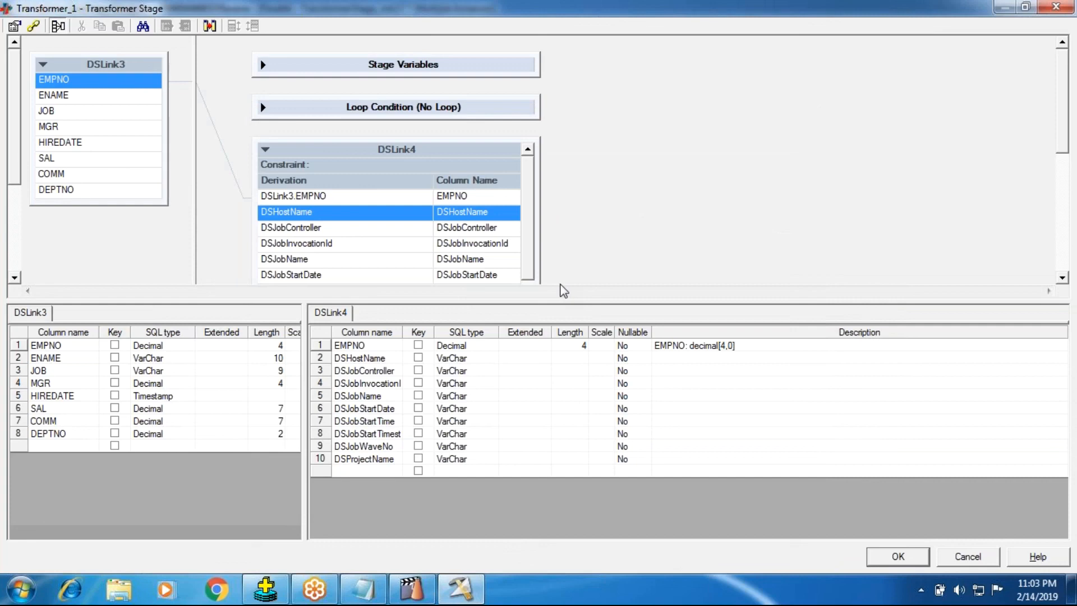
click(899, 558)
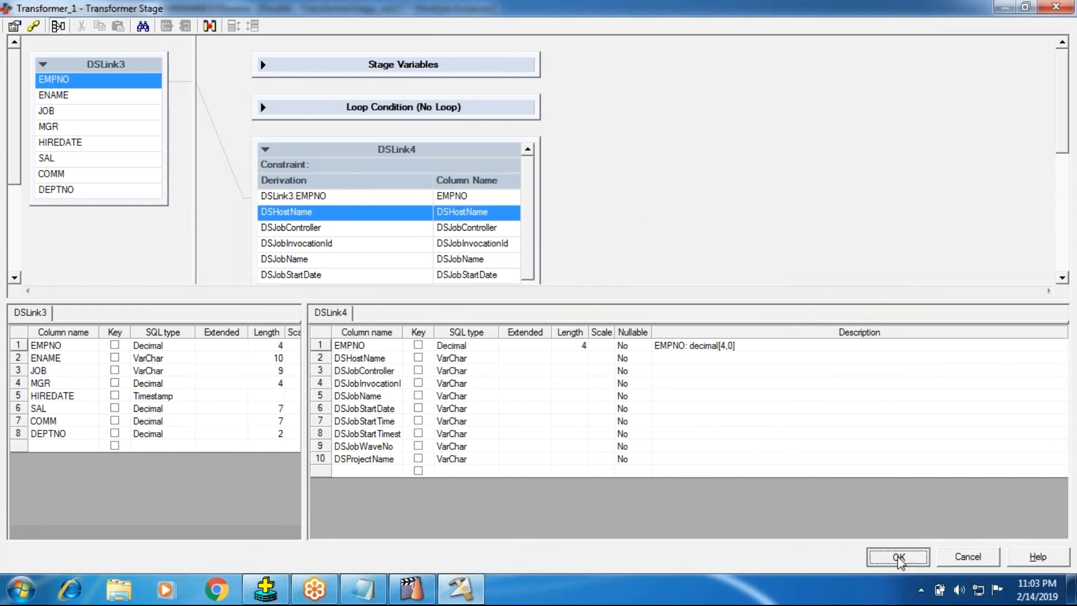